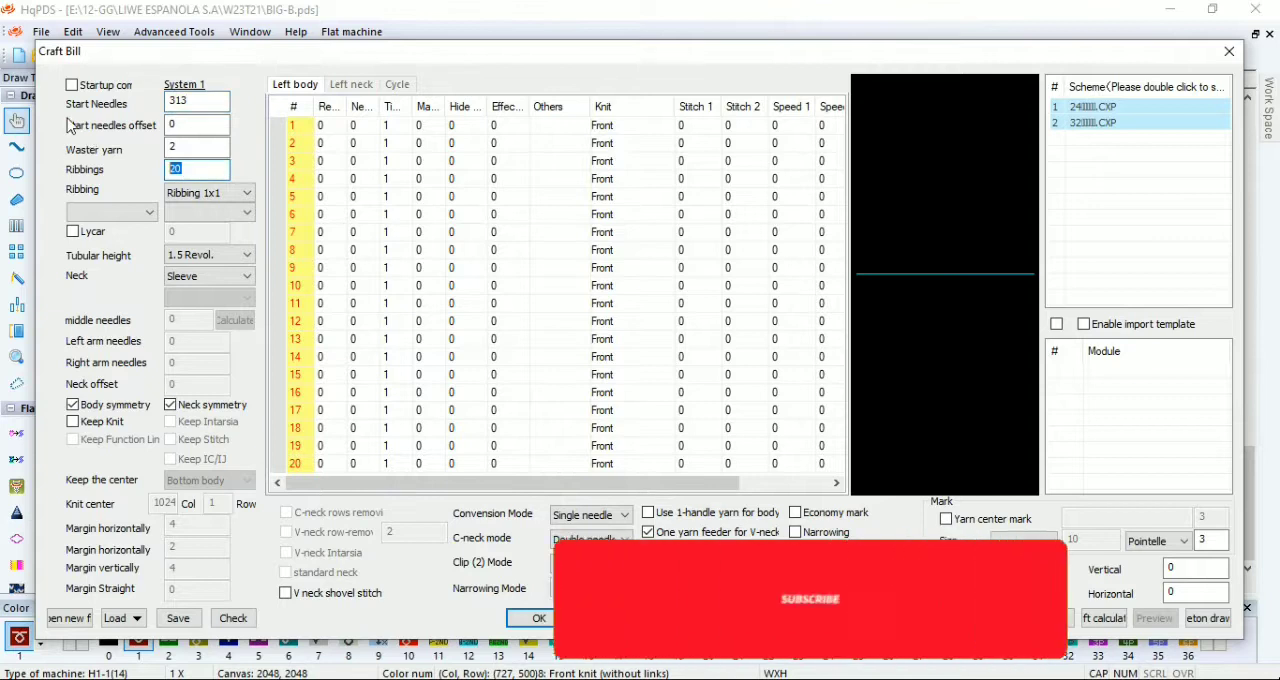
Step: Set ribbings to 22 and define left body row 1 with 20 revolutions, 1 needle and 5 times
left_click(344, 127)
type("20")
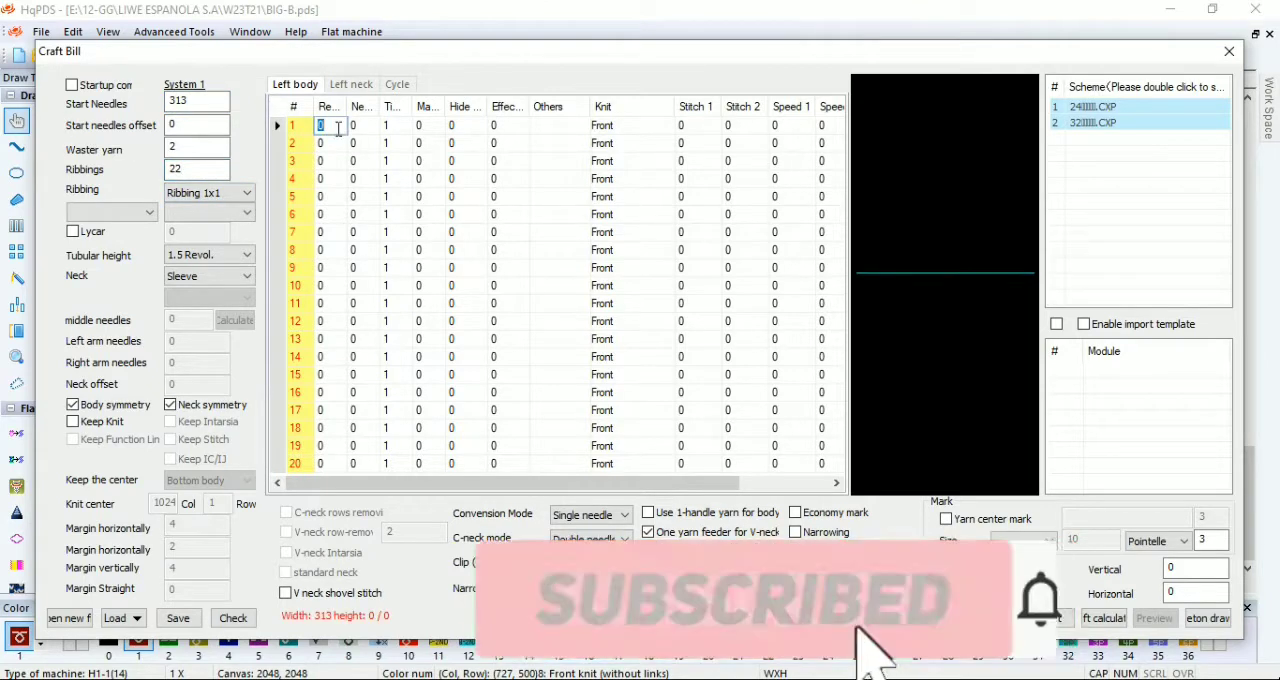
key("Tab")
type("1")
key("Tab")
type("5")
Step: Fill left body row 2 with 138, -2, 1 time and row 3 with 3, -2, 4 times, both with hide value 1
left_click(325, 145)
type("138")
key("Tab")
type("2")
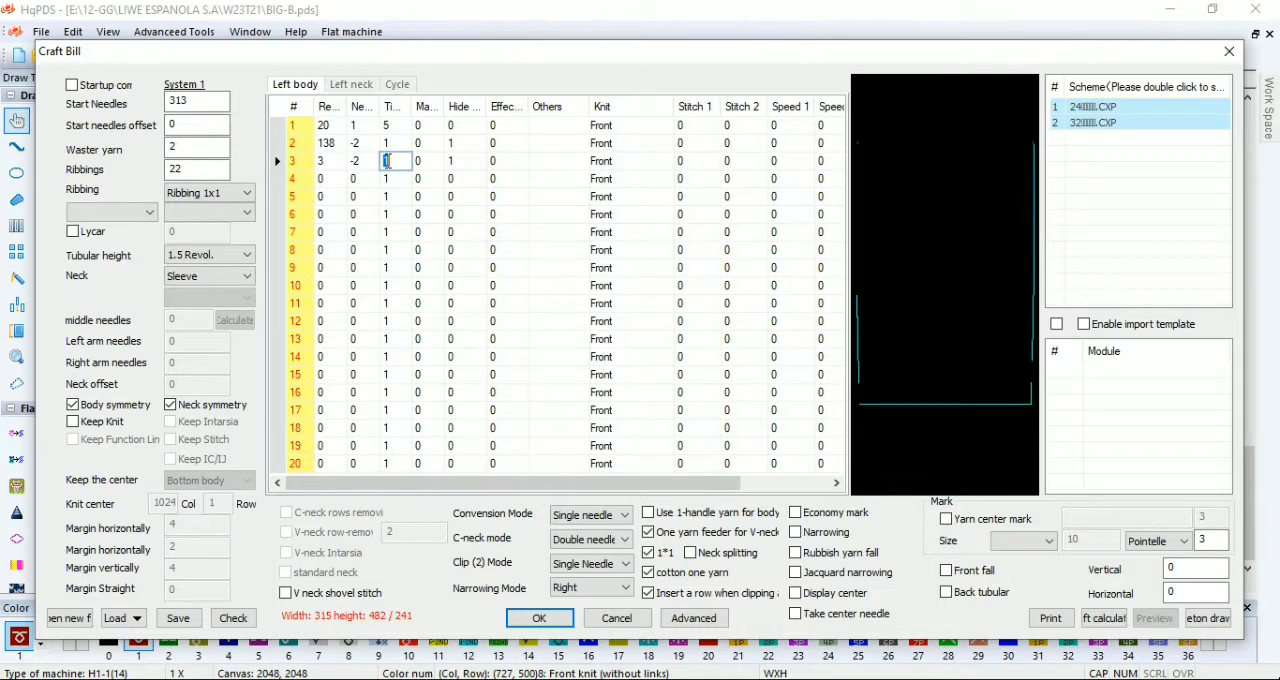
Step: Define left body row 4 with 125 revolutions, 2 needles and the Pointelle option
left_click(341, 180)
type("125")
key("Tab")
type("2")
left_click(555, 181)
Step: Define left body row 5 with 6 revolutions, 25 needles and the Middle Hole option
left_click(337, 201)
type("6")
left_click(365, 196)
left_click(552, 196)
left_click(584, 199)
left_click(573, 413)
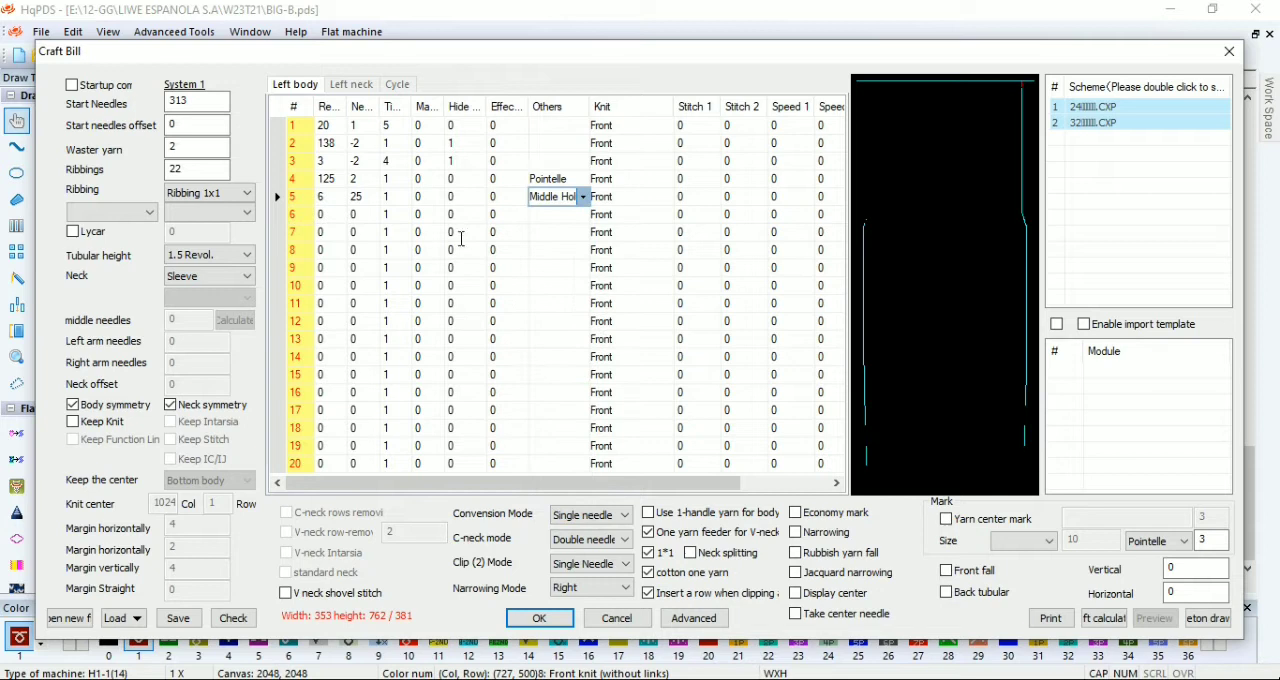
Step: Enter 12 revolutions in left body row 6 and enable Keep Knit with center column 500 and margins 0, 2, 2, 0
left_click(339, 215)
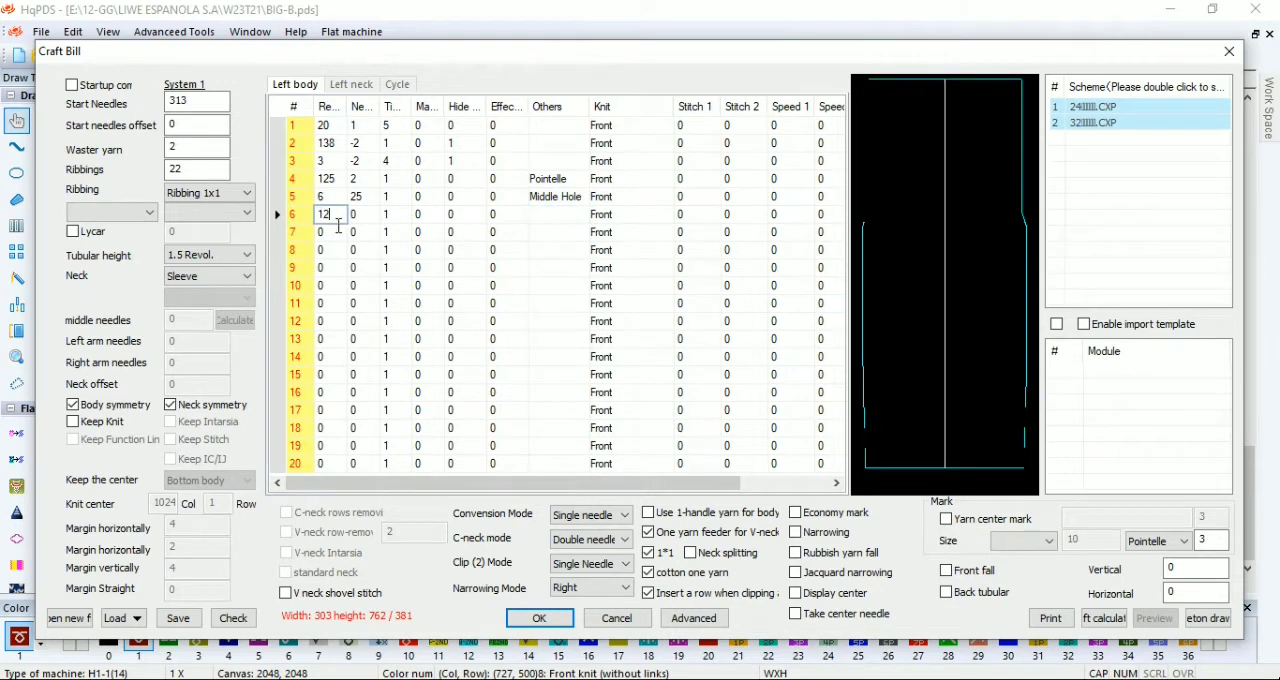
left_click(106, 424)
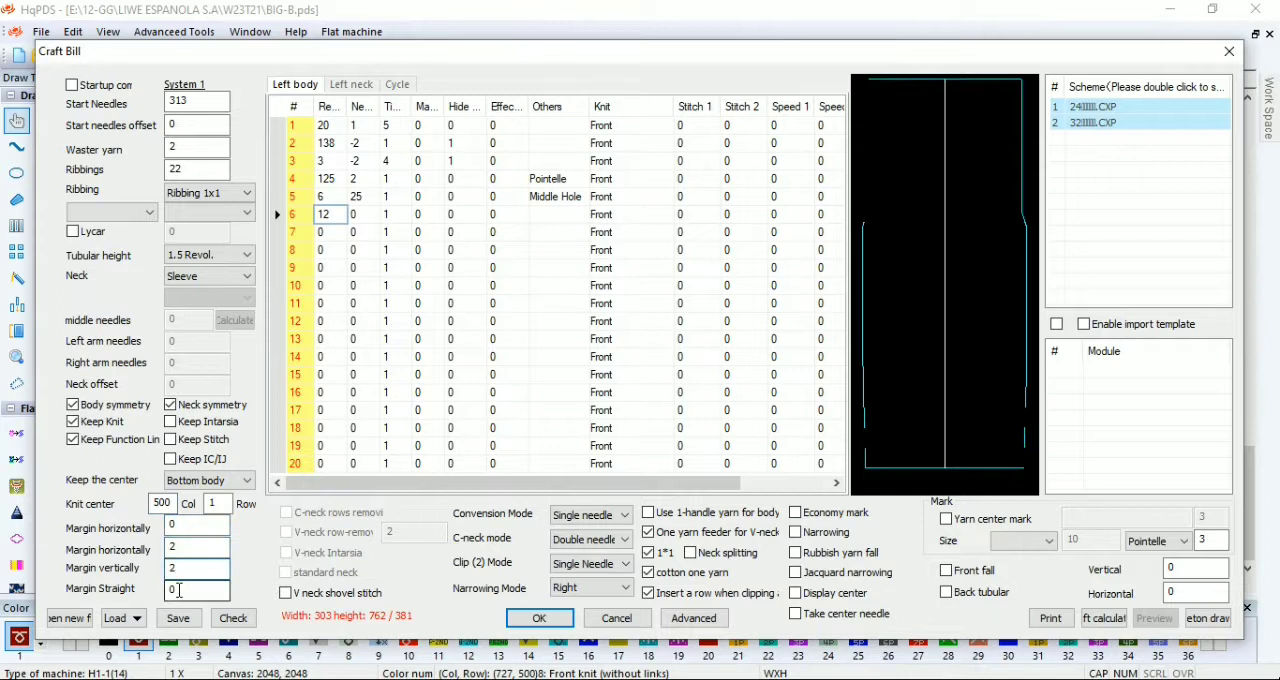
Step: Check the craft bill totals and enable the yarn center mark with the value 121
left_click(227, 620)
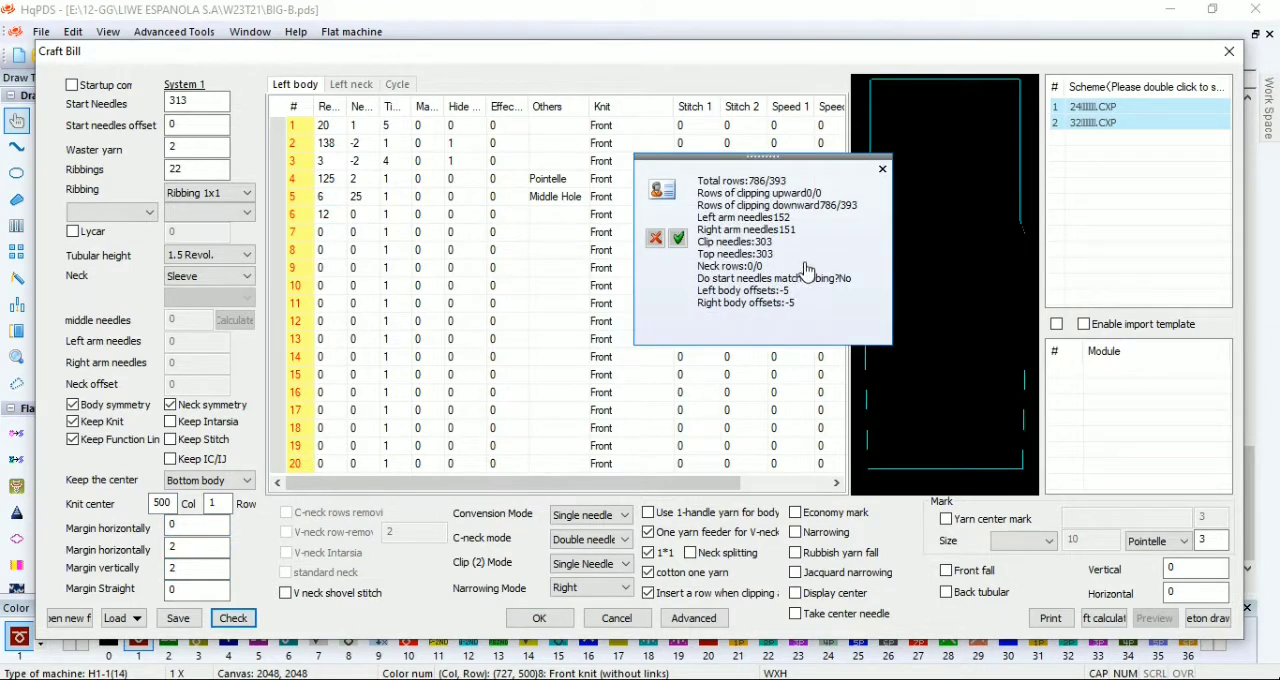
left_click(882, 170)
left_click(1000, 519)
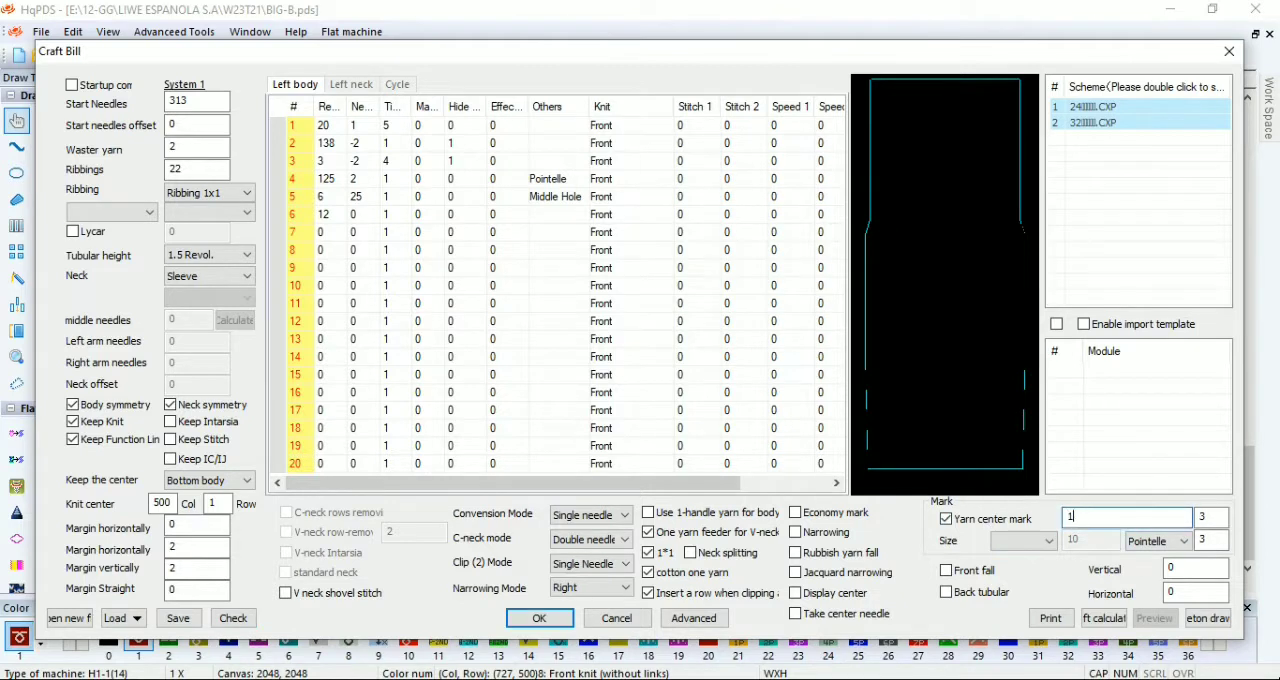
Step: Apply the craft bill to generate the body shape, inspect the pattern from ribbing to top edge, and undo the shaping
left_click(562, 614)
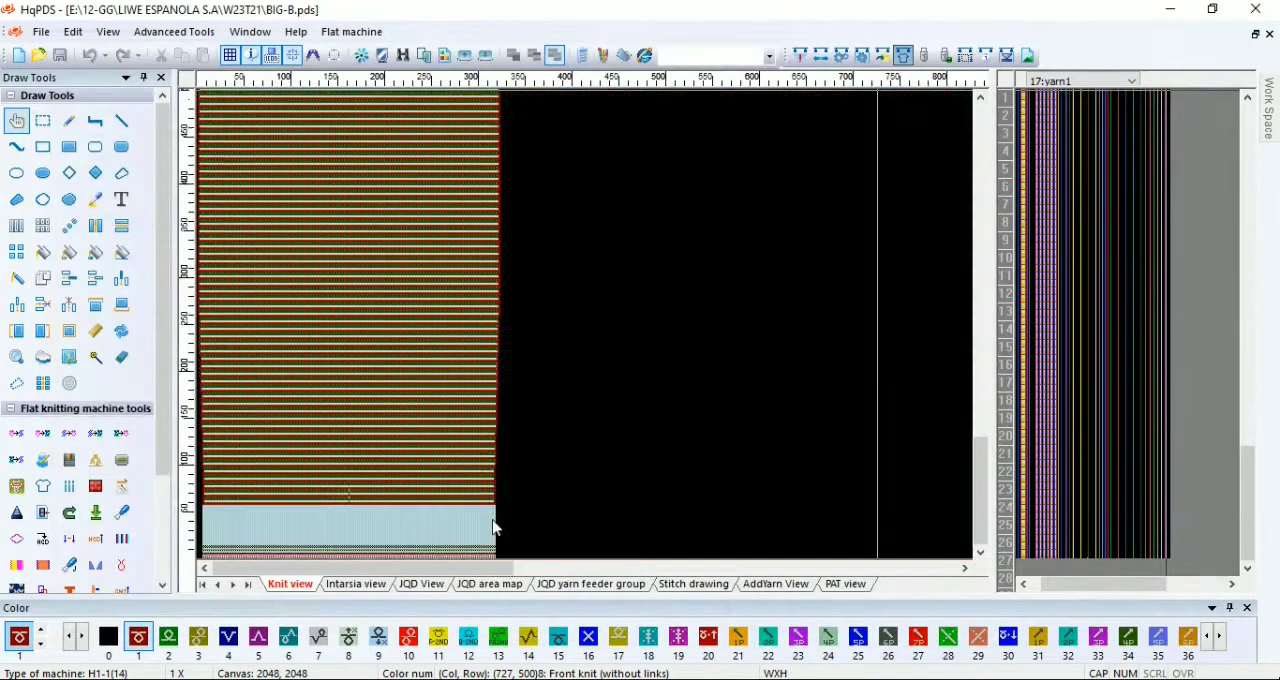
scroll(369, 158, "up", 1)
scroll(530, 325, "down", 1)
scroll(337, 158, "up", 1)
scroll(467, 325, "down", 1)
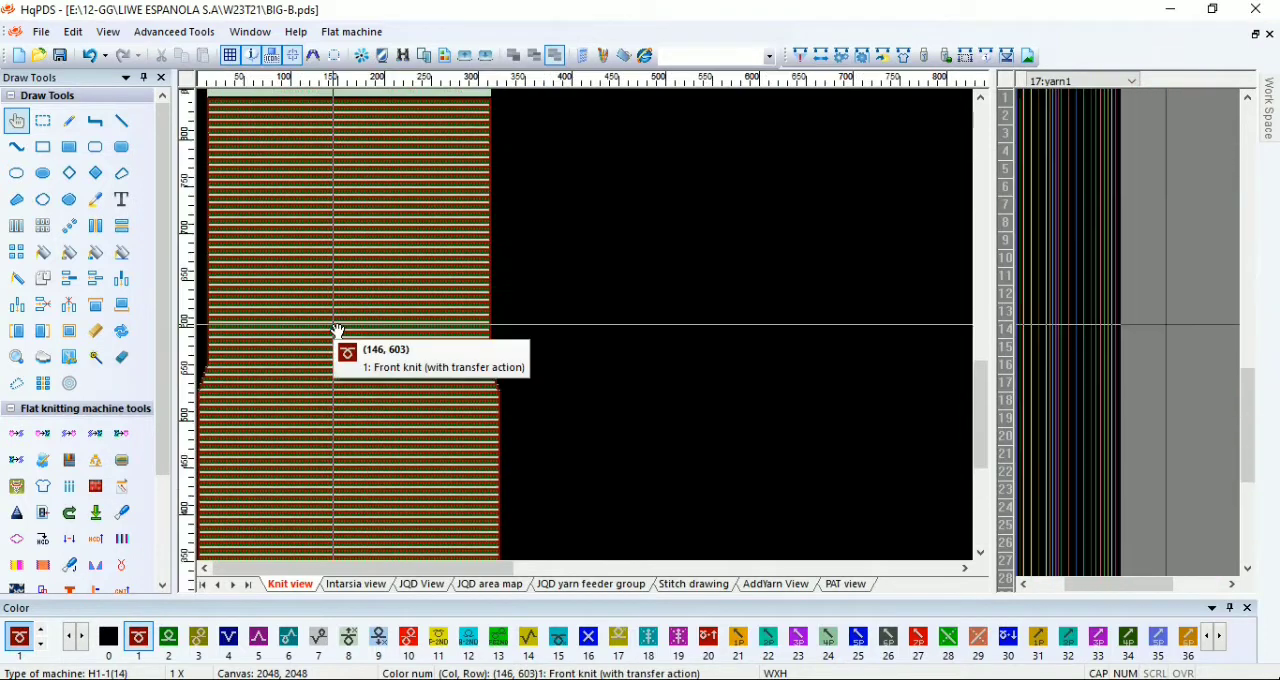
scroll(270, 277, "up", 1)
scroll(340, 309, "down", 1)
scroll(248, 190, "up", 2)
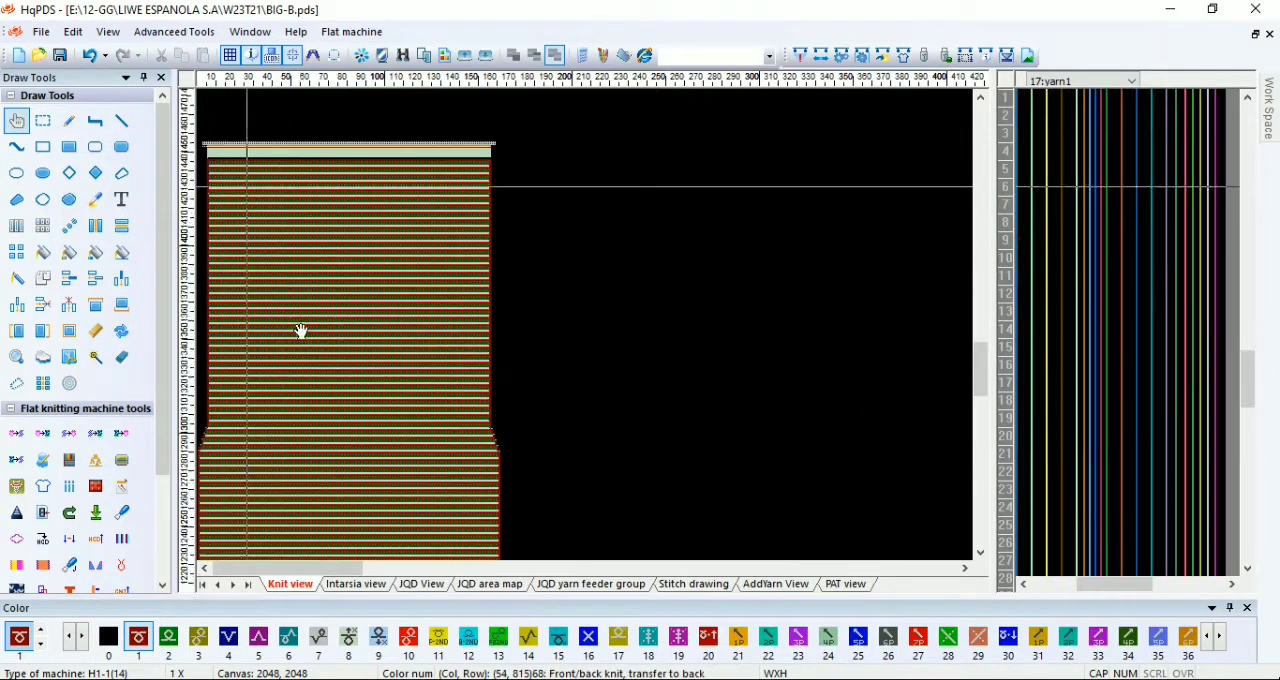
scroll(330, 317, "down", 2)
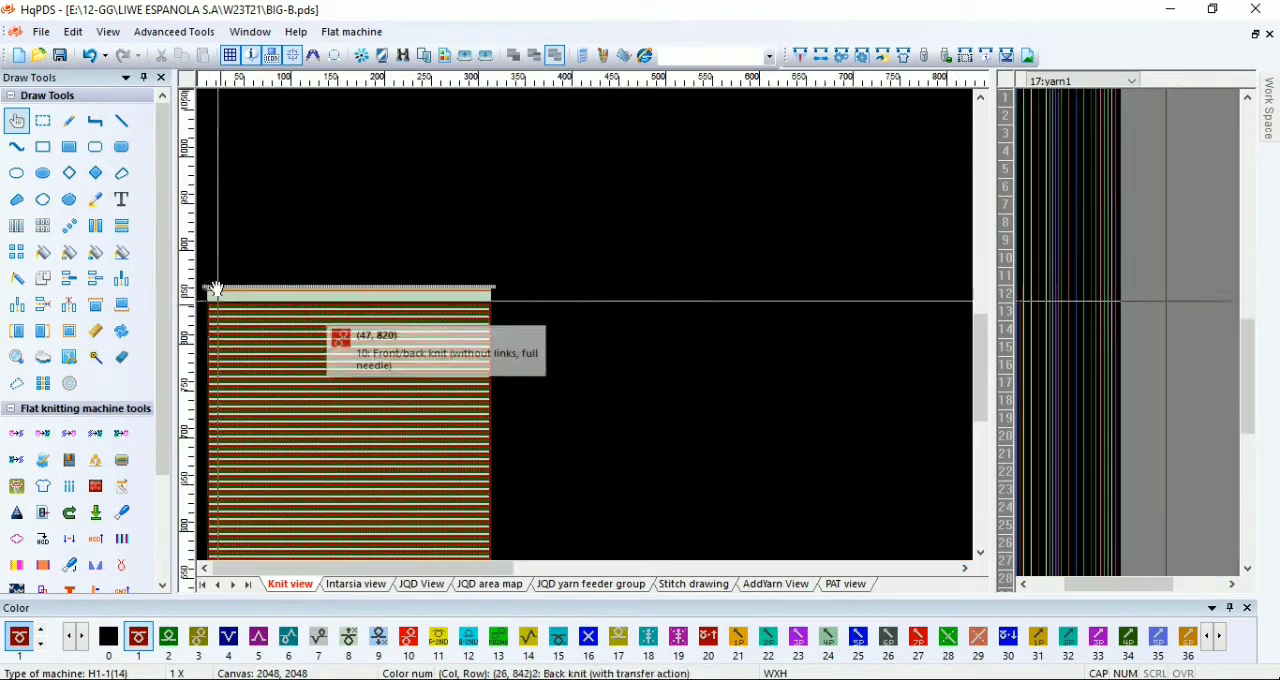
left_click(90, 56)
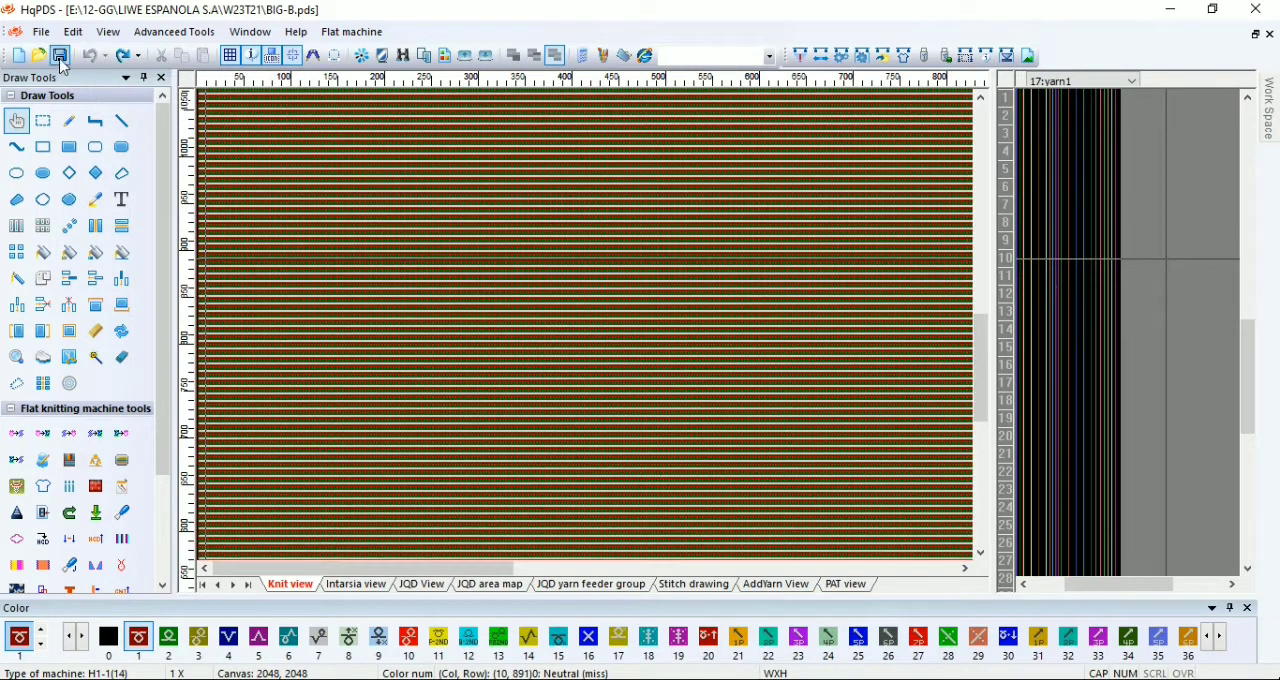
key("F4")
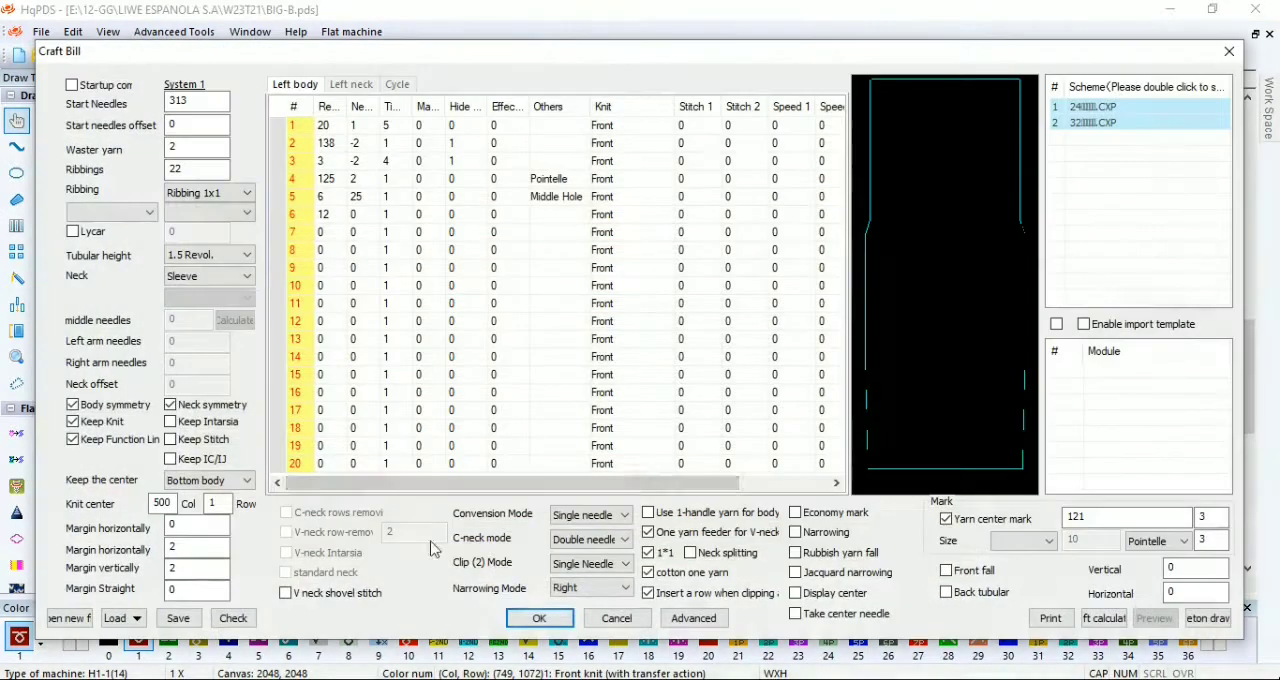
left_click_drag(204, 548, 132, 545)
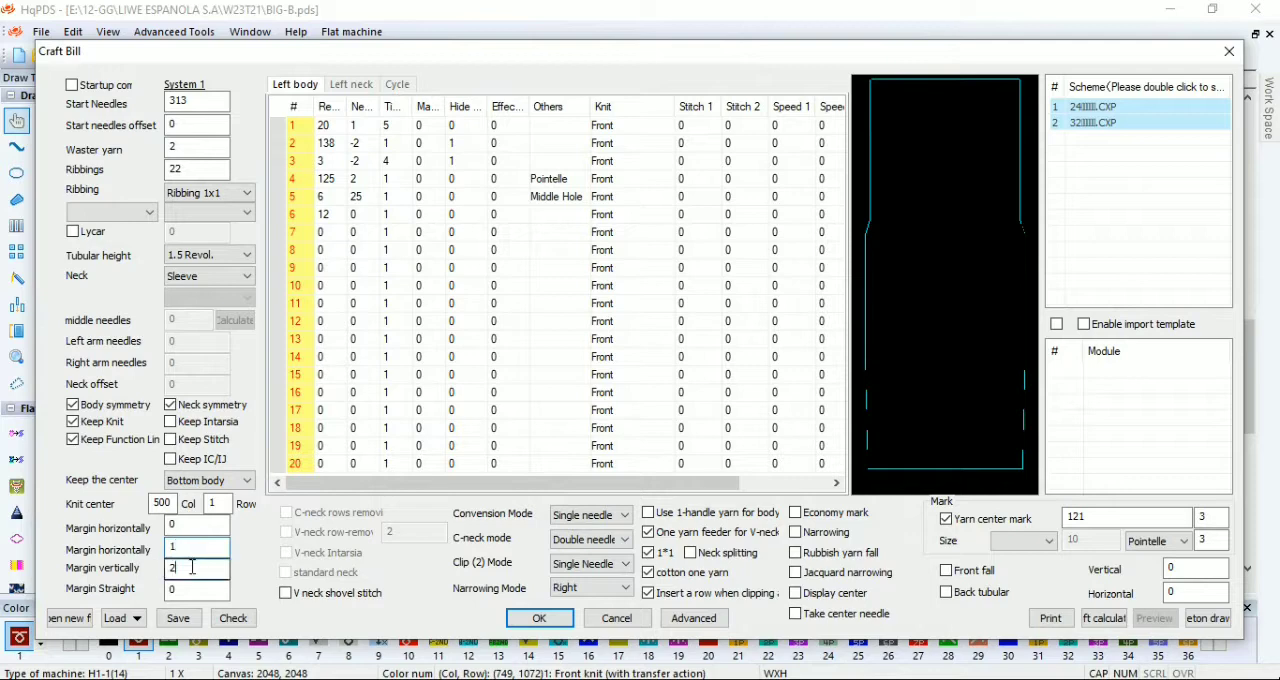
left_click(1230, 52)
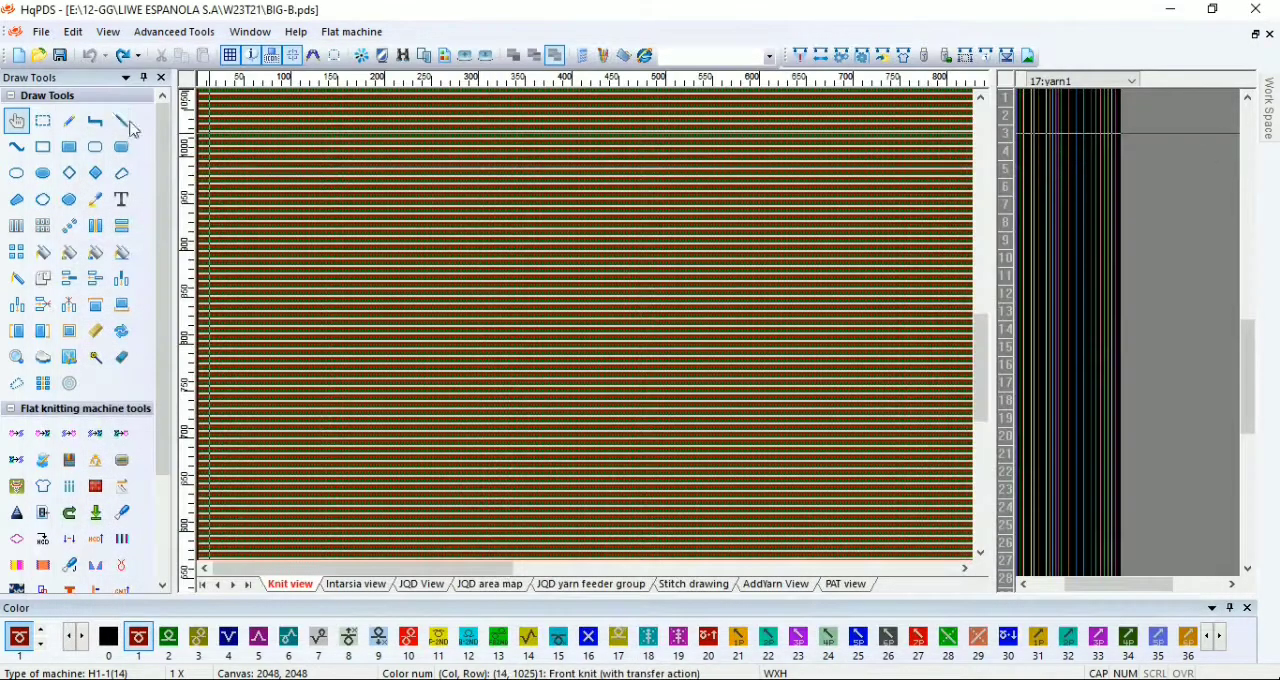
Step: Save the pattern as a new PDS file named 21-M-B in the W23T21 folder
left_click(45, 34)
left_click(88, 192)
left_click(555, 467)
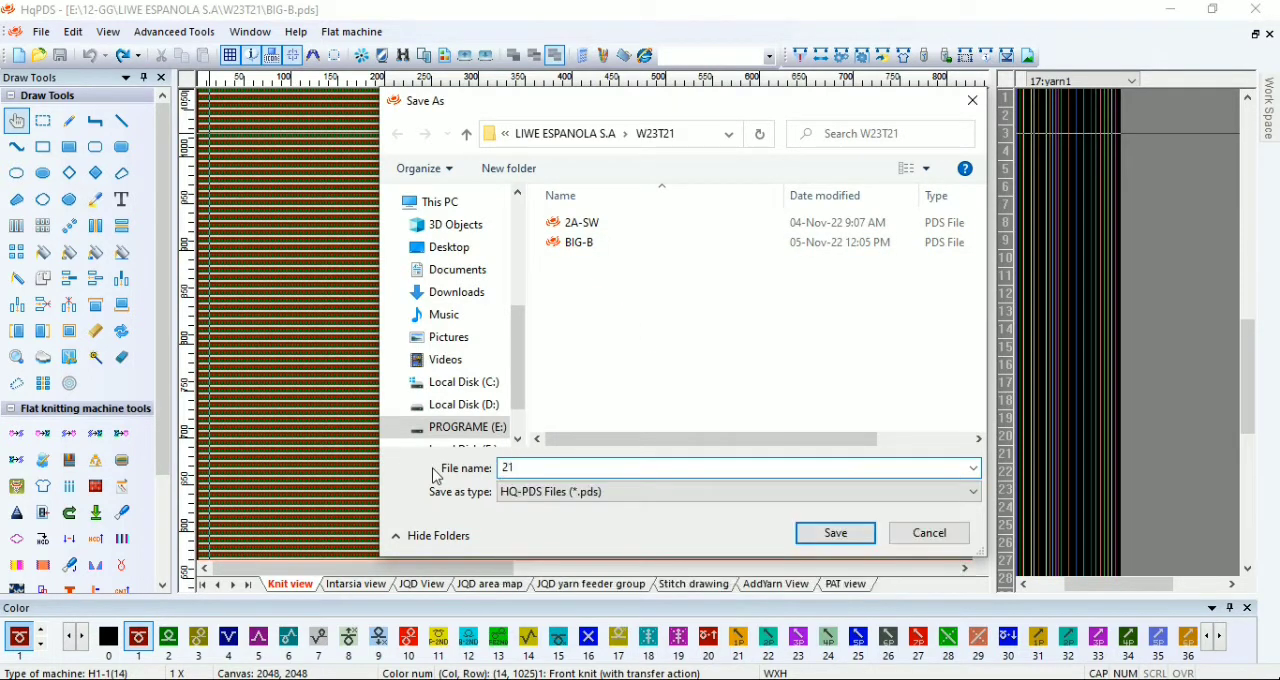
type("21-M-B")
key("Return")
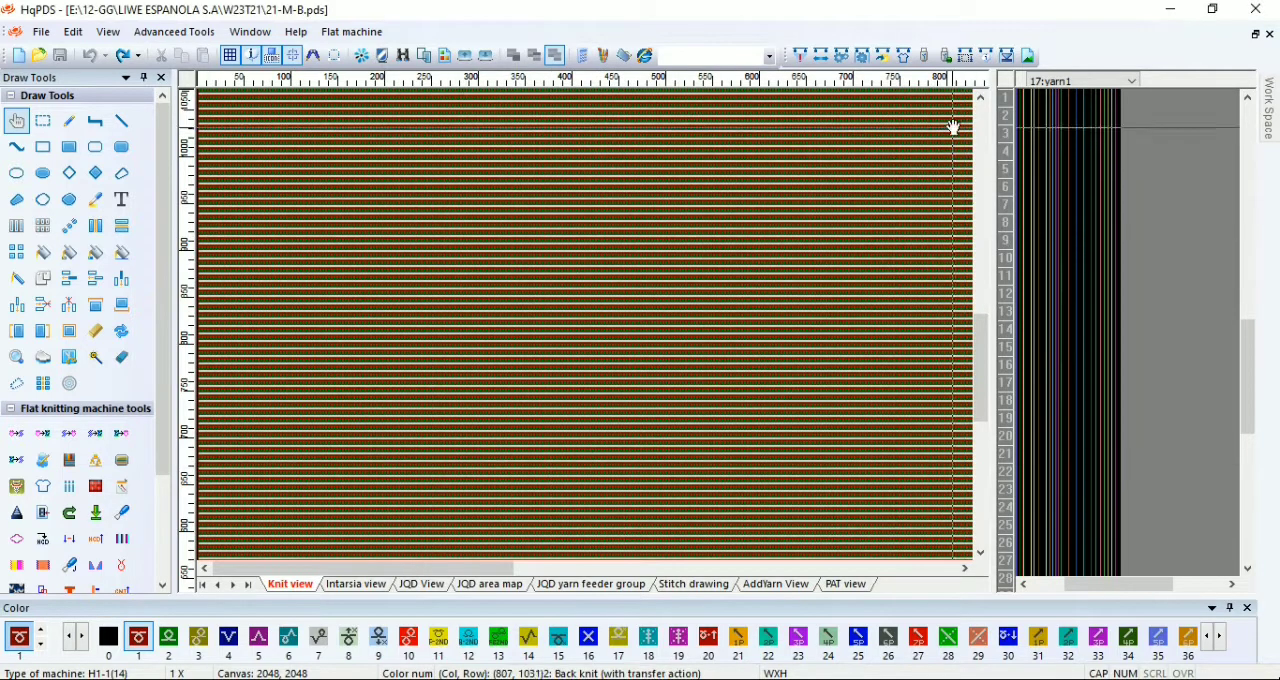
Step: Generate the body shape from the craft bill in the 21-M-B pattern and look over the result
left_click(903, 55)
left_click(538, 615)
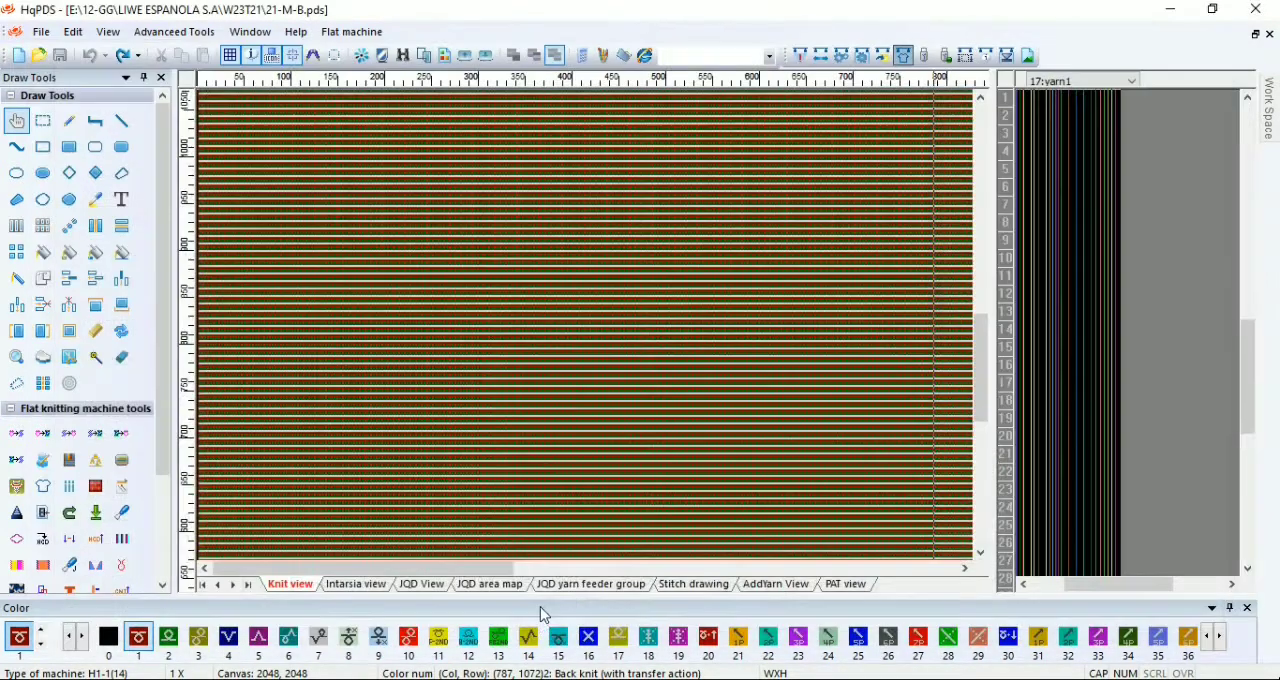
scroll(389, 497, "down", 3)
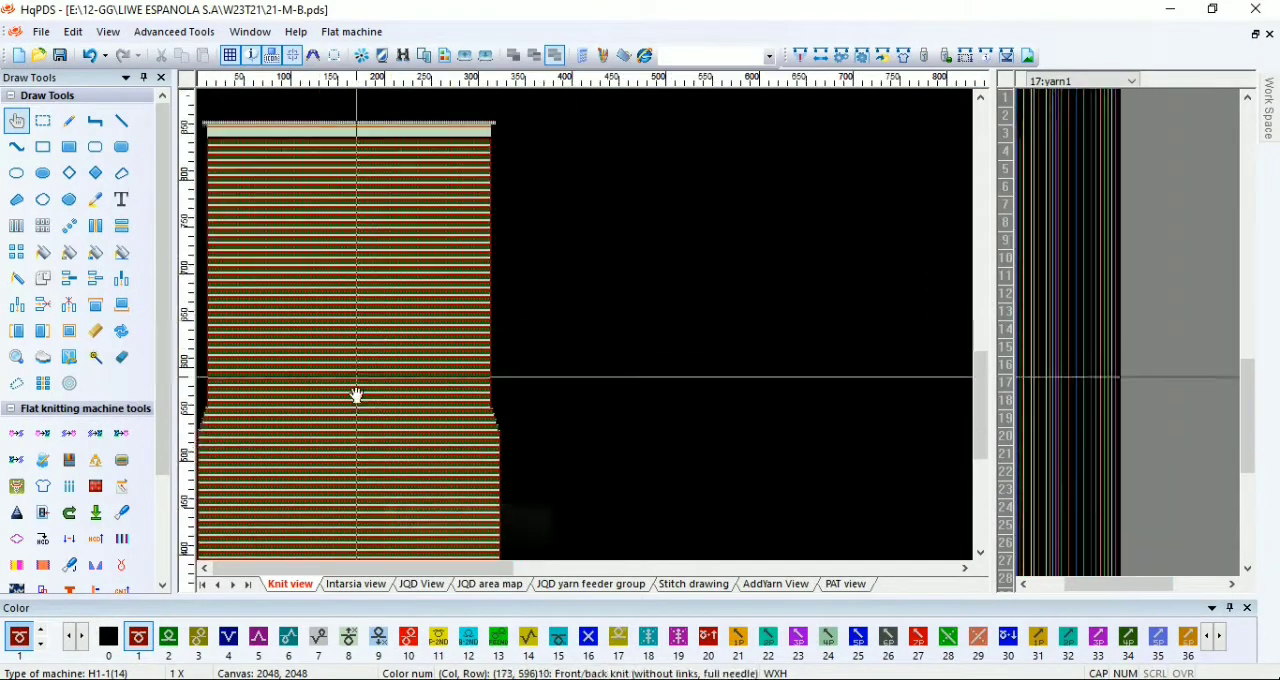
scroll(308, 481, "down", 5)
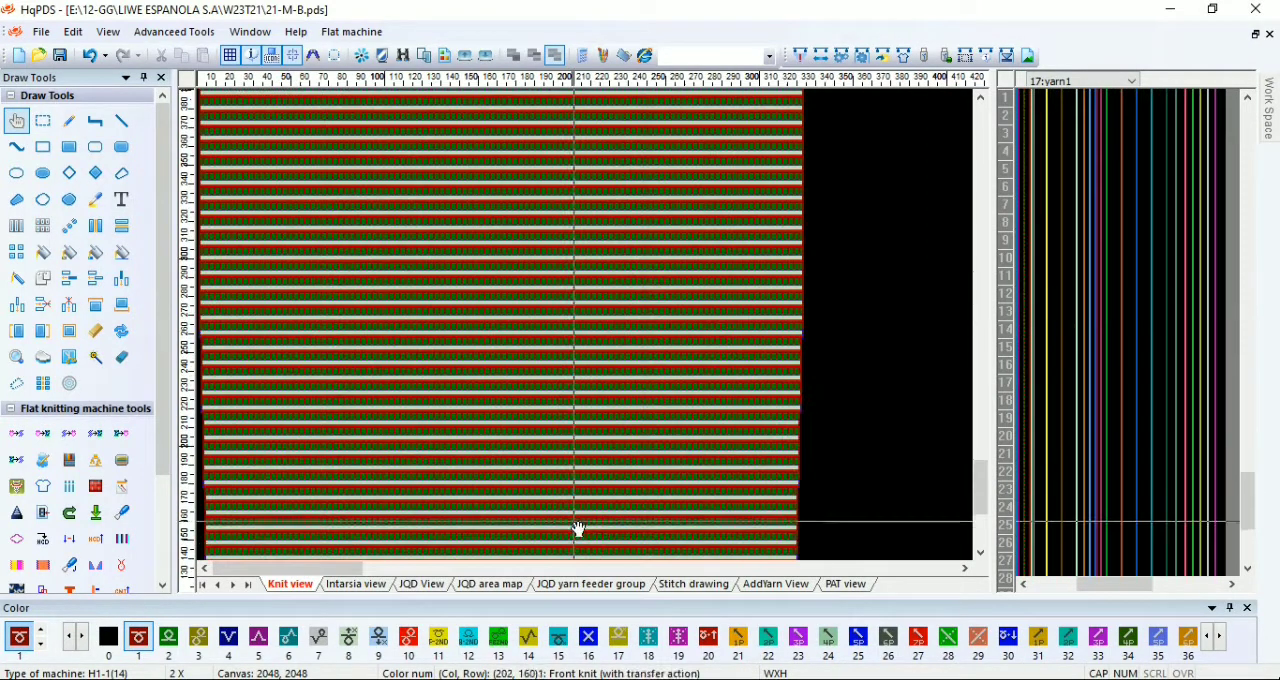
Step: Fill a strip 1 column wide and 48 rows high with color 2 in the yarn1 function line beside the ribbing
scroll(600, 480, "up", 5)
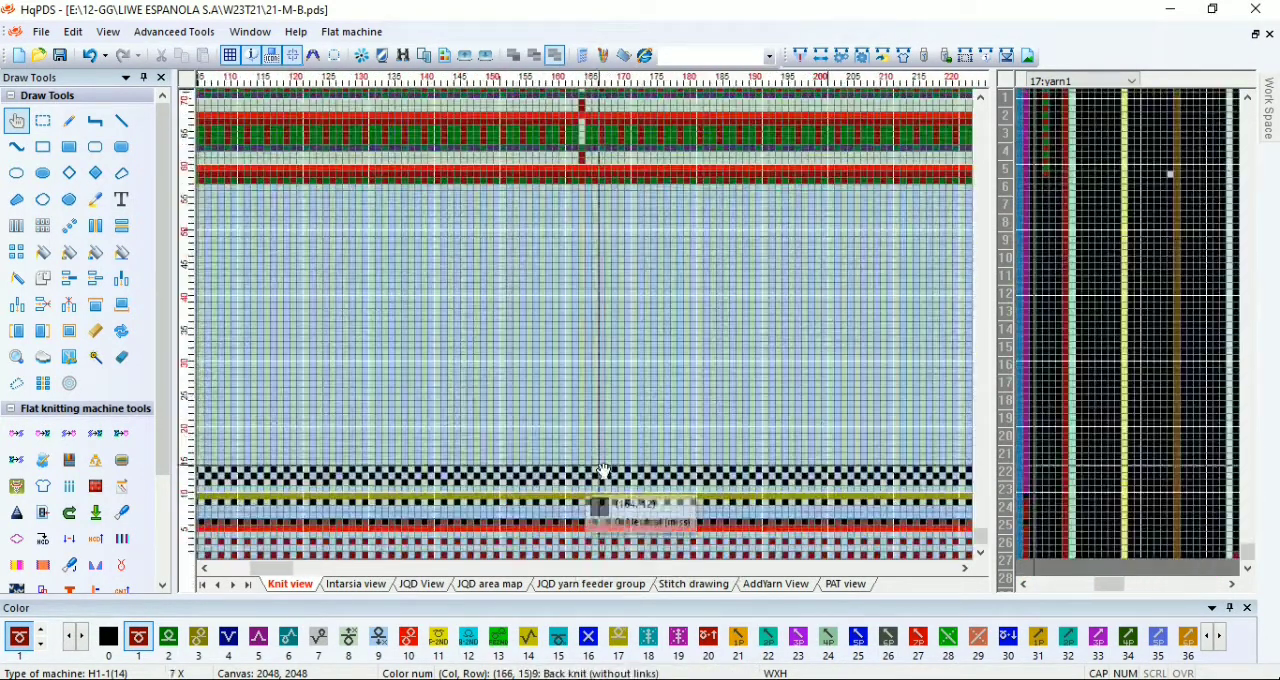
scroll(589, 400, "up", 3)
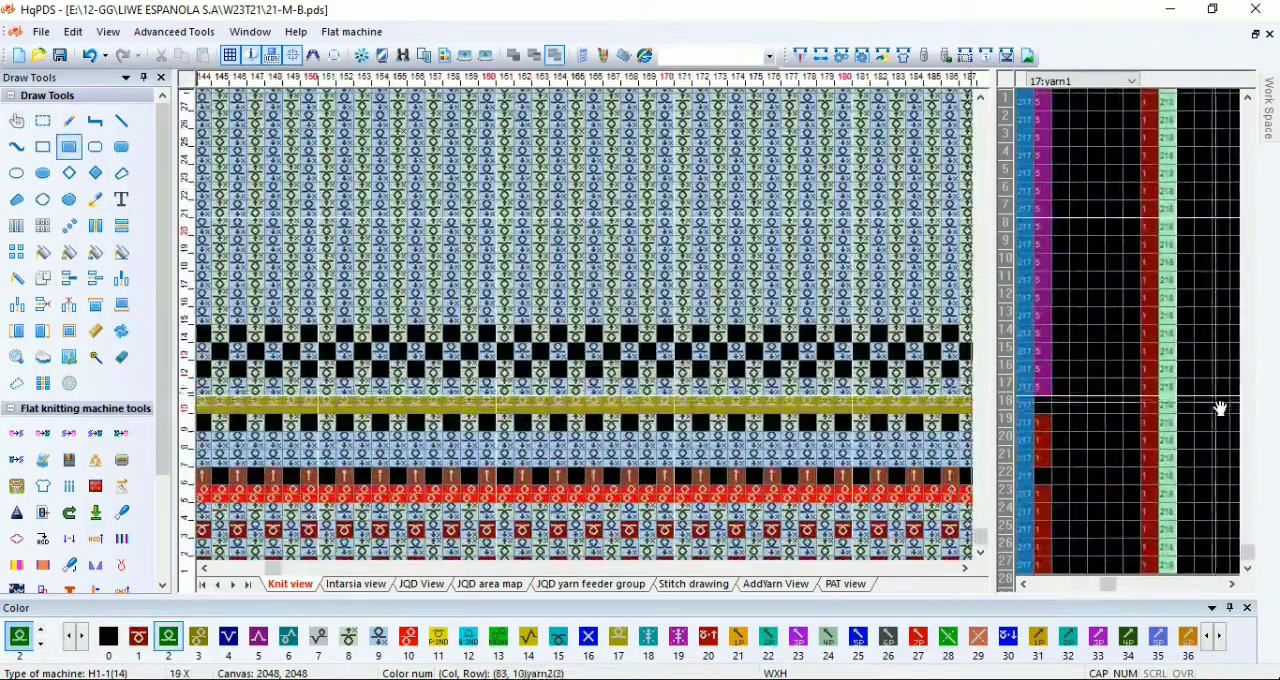
left_click_drag(1188, 391, 1200, 268)
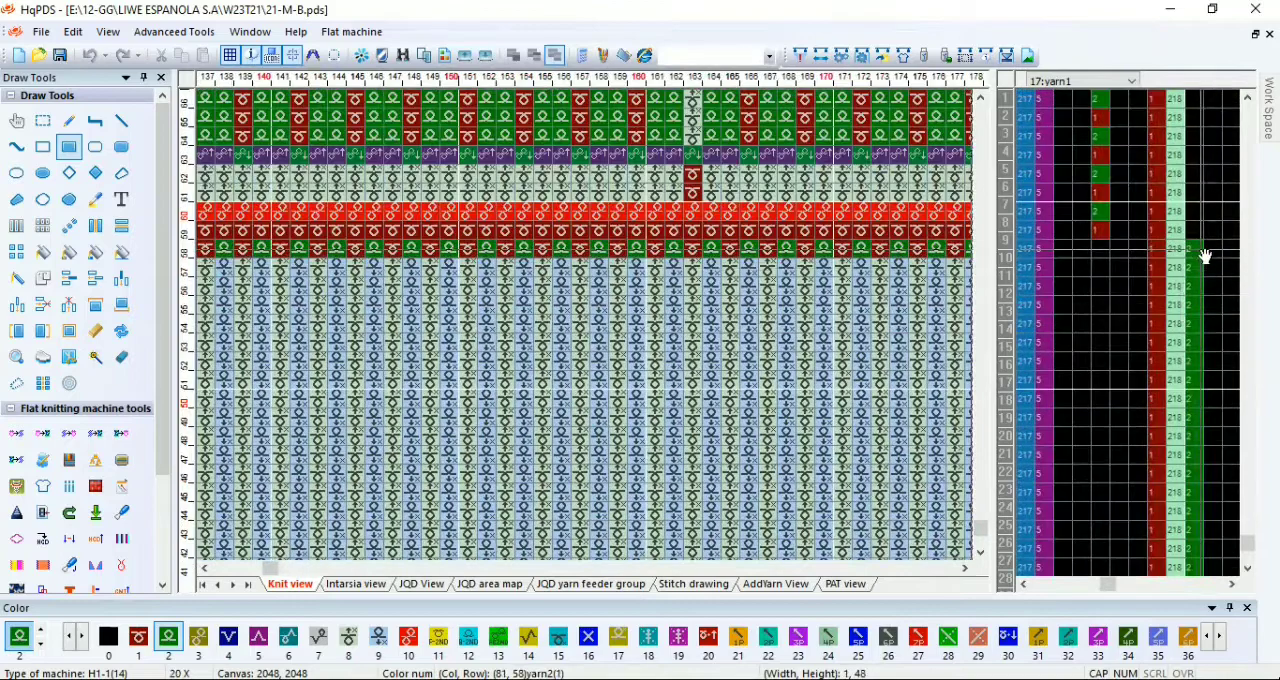
Step: Fill the density function line with color 12 at the finishing rows near the top of the body
scroll(588, 330, "down", 5)
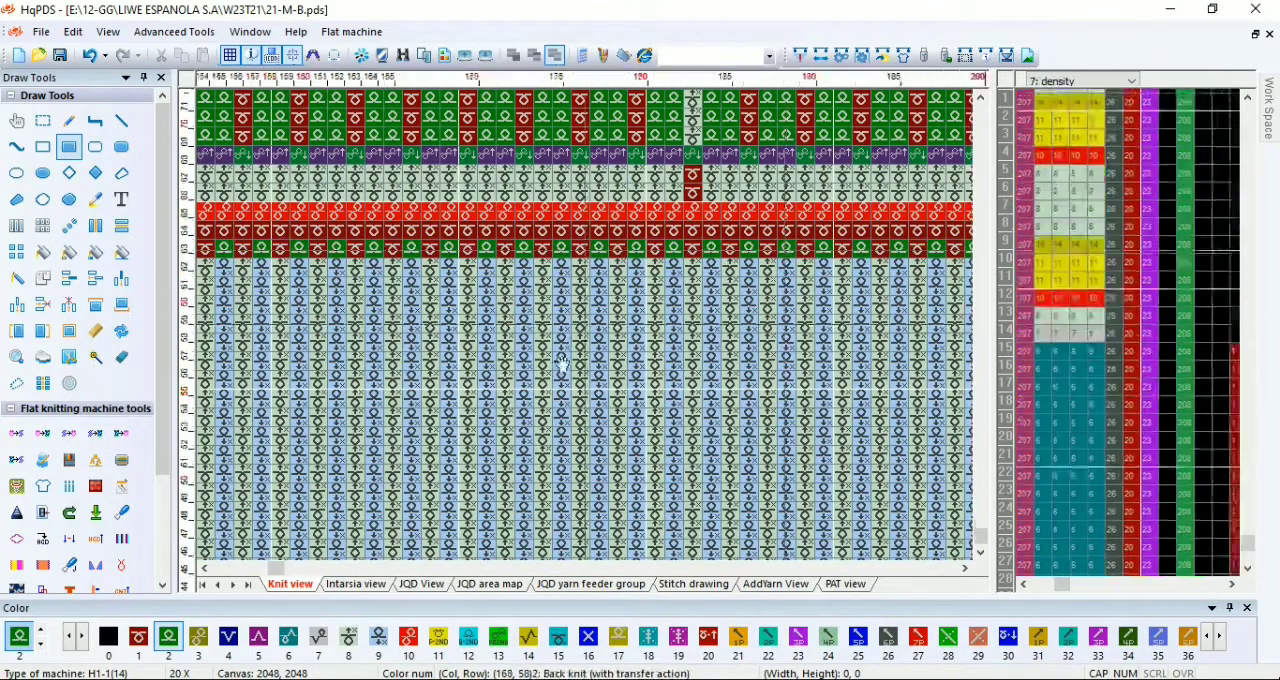
scroll(588, 330, "down", 4)
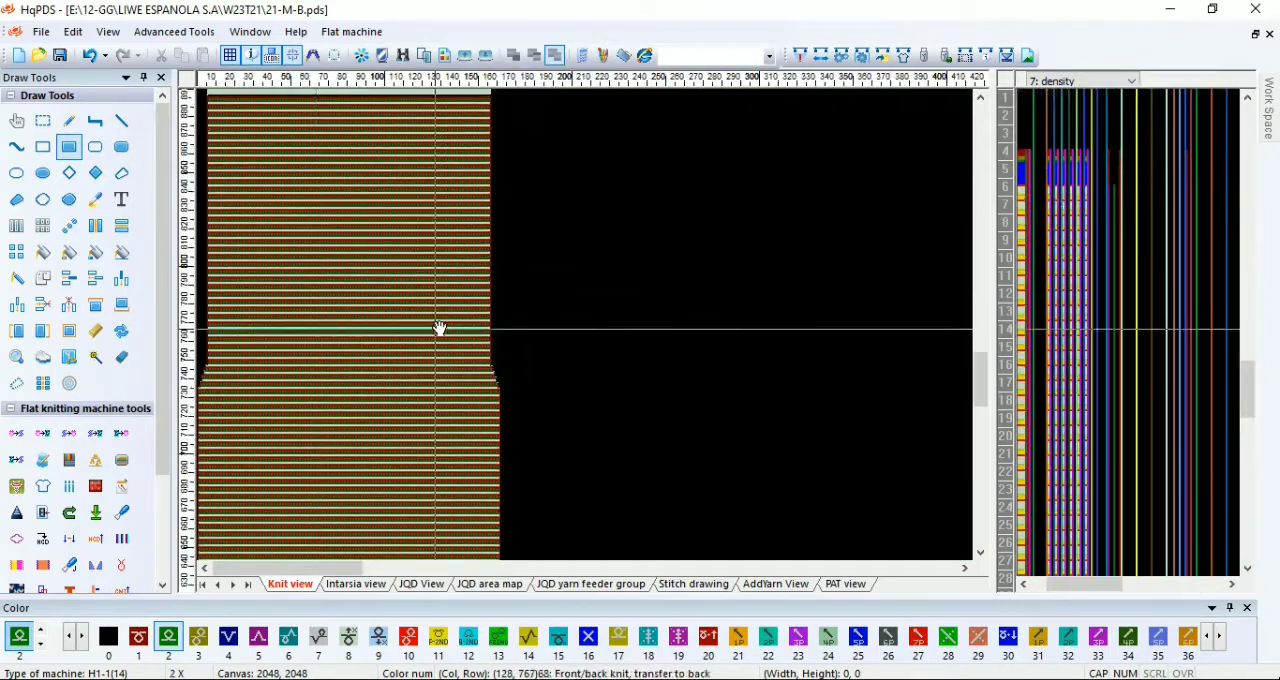
scroll(531, 337, "up", 6)
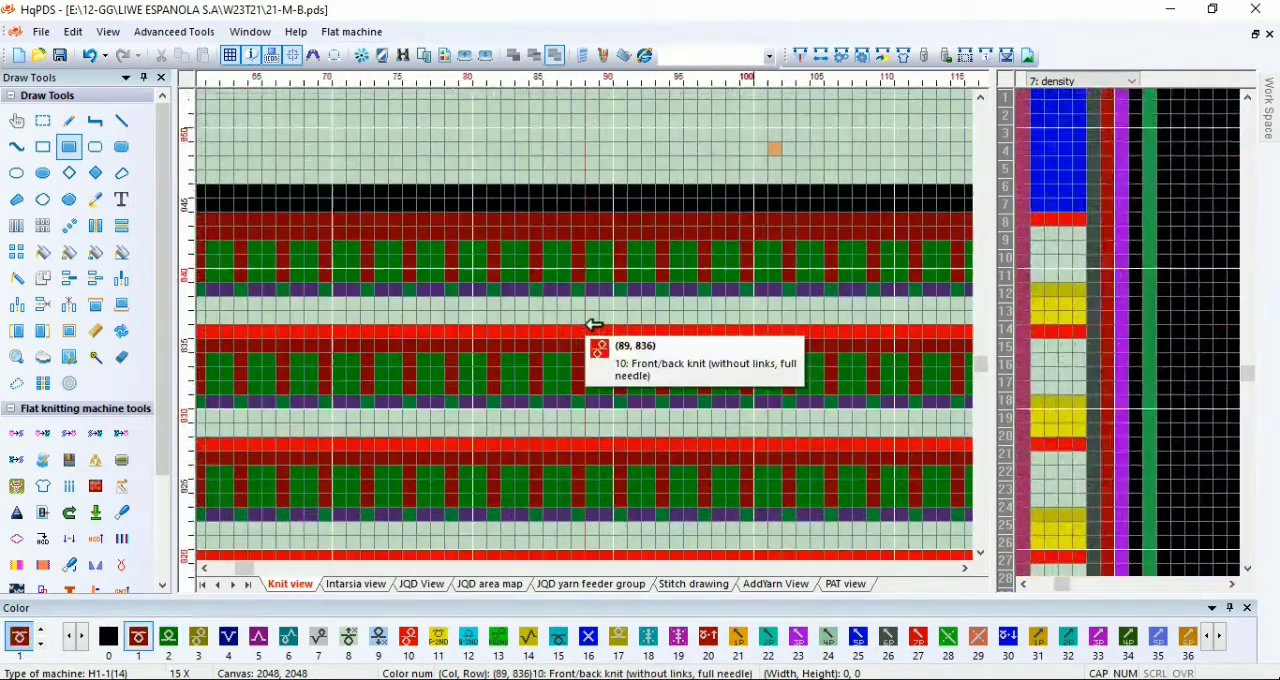
scroll(593, 325, "up", 3)
left_click_drag(1041, 206, 1089, 222)
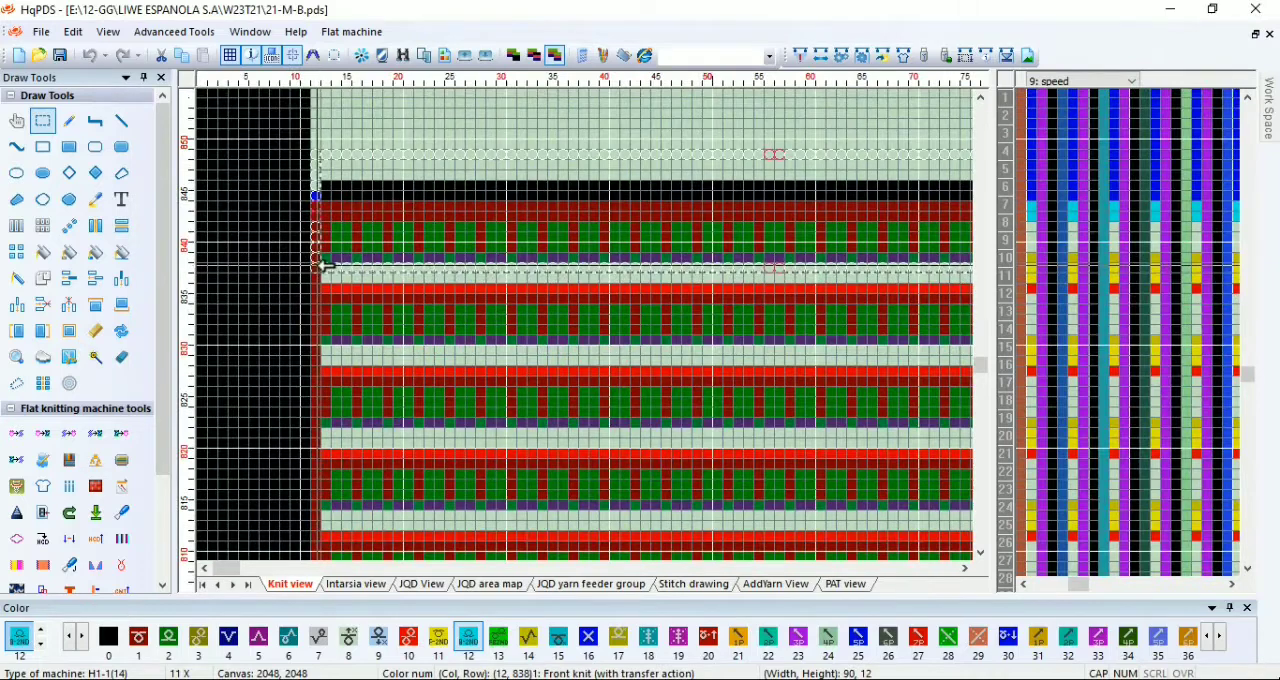
Step: Compile the pattern for the knitting machine and close the compiling information
scroll(571, 323, "down", 3)
left_click_drag(571, 324, 408, 331)
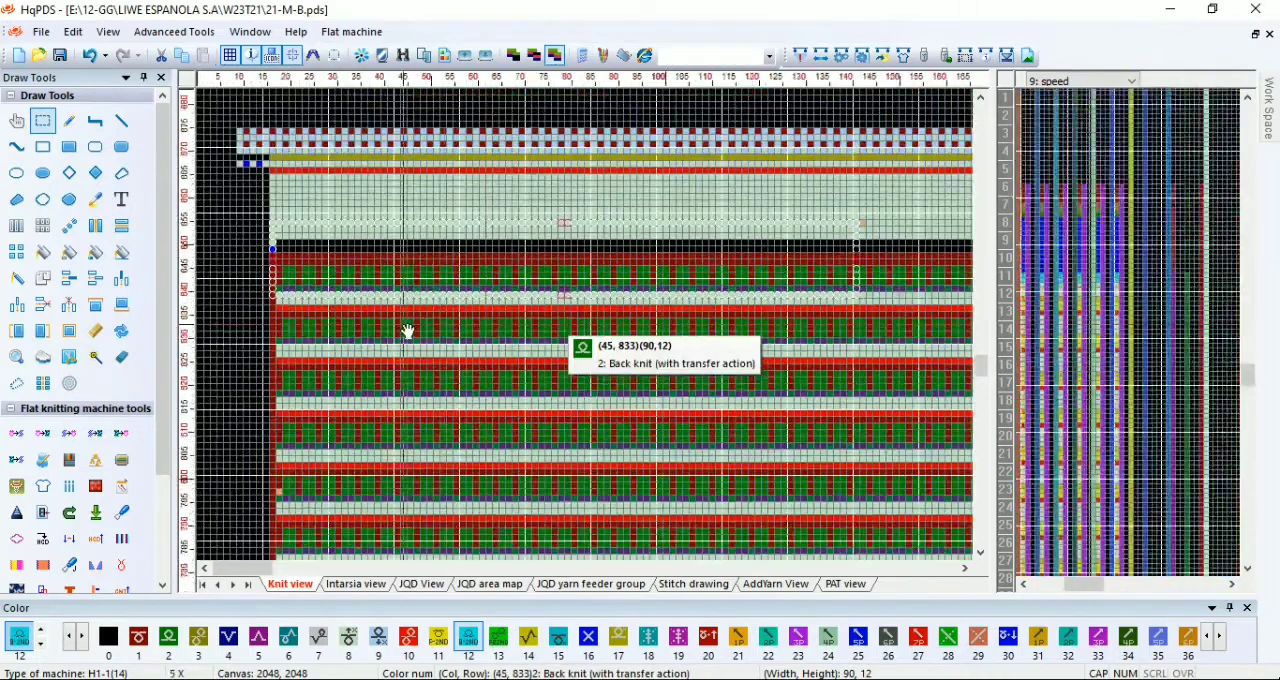
scroll(408, 331, "down", 3)
left_click(799, 56)
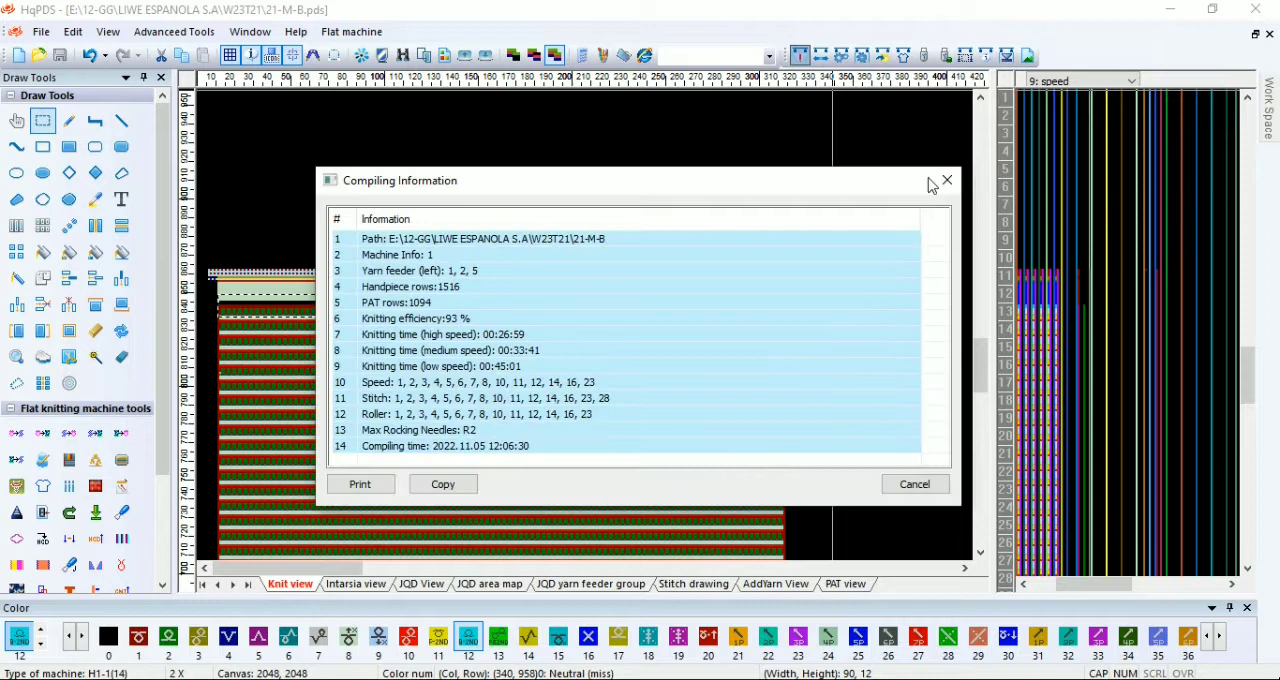
left_click(947, 180)
Step: Review the body down to the ribbing, recompile the pattern and dismiss the compile report
scroll(514, 366, "up", 1)
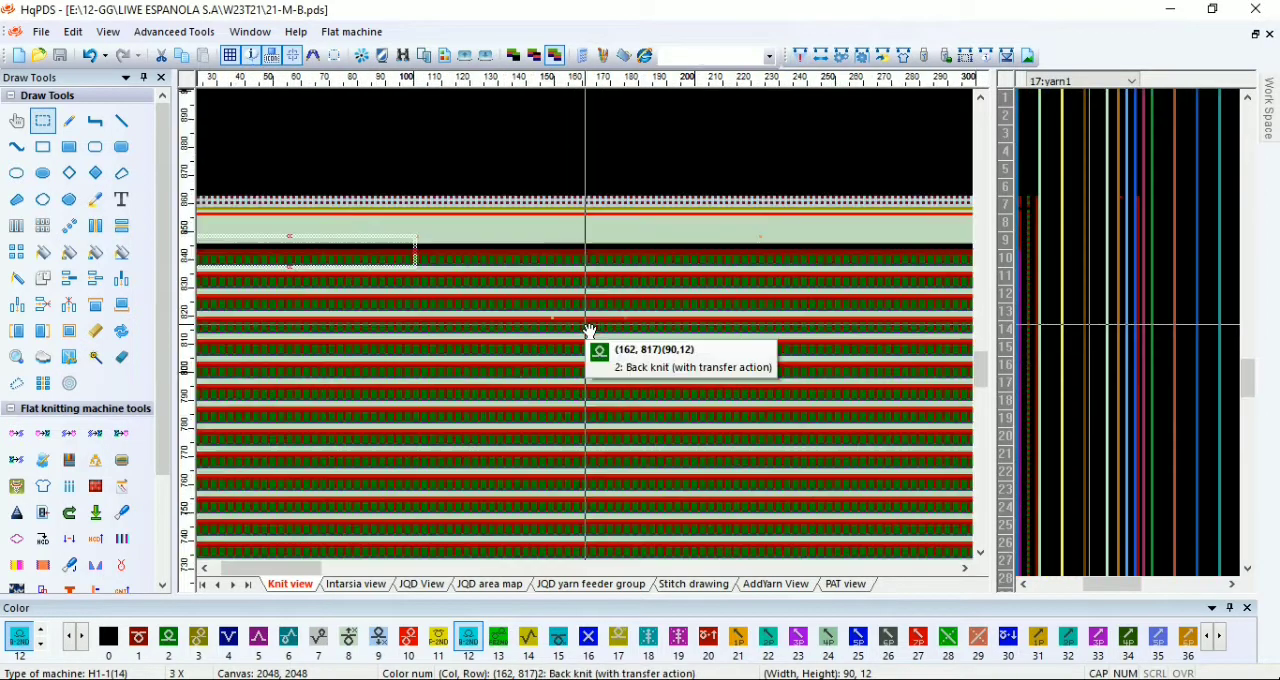
scroll(354, 480, "down", 2)
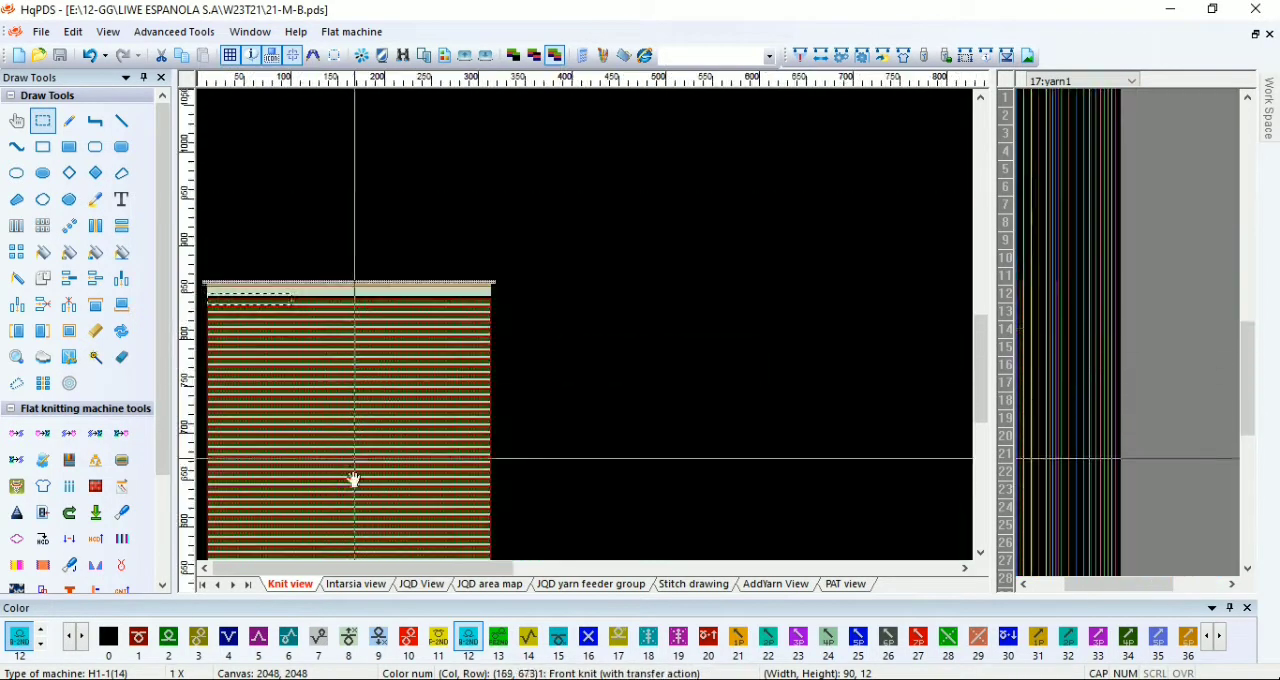
left_click_drag(306, 522, 290, 324)
left_click_drag(287, 480, 289, 336)
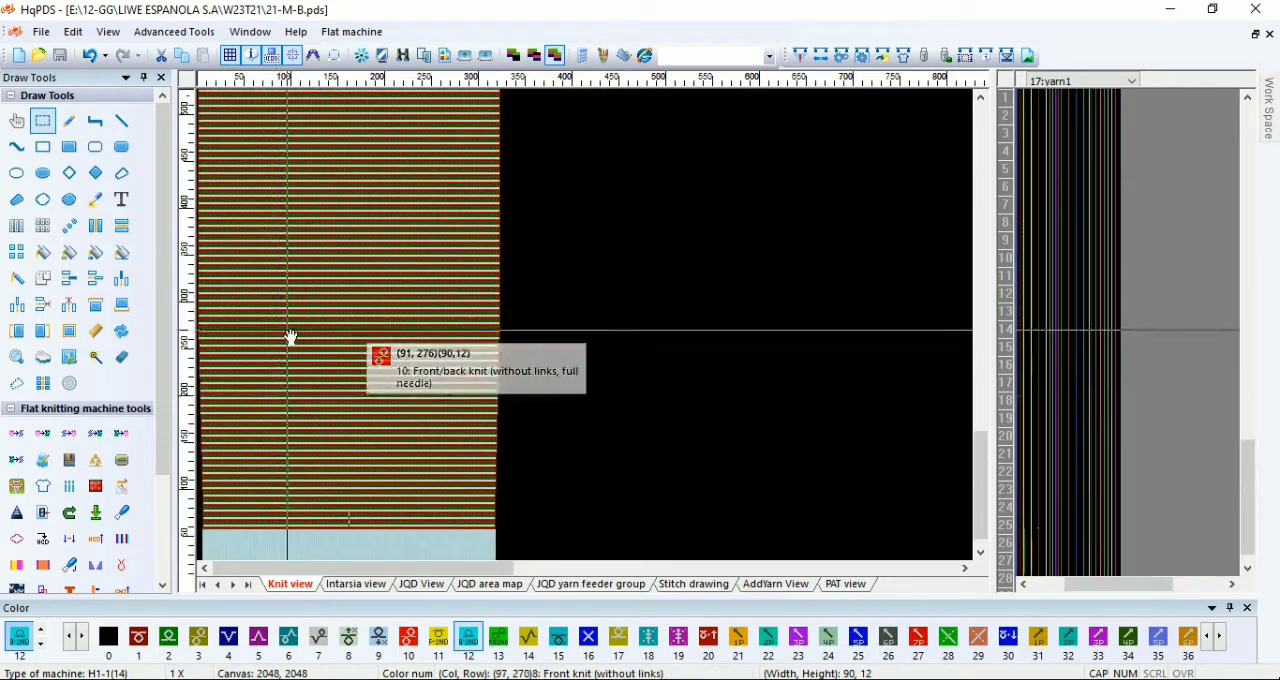
left_click(800, 56)
left_click(785, 624)
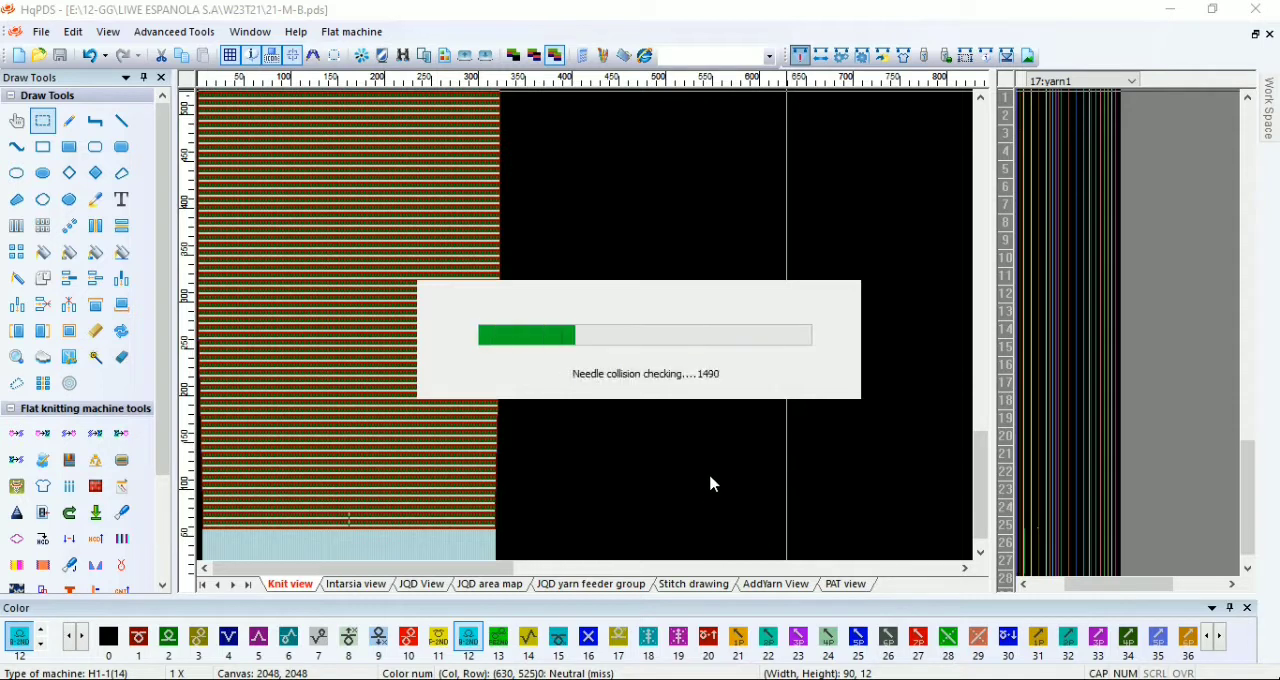
left_click(948, 179)
Step: Launch the 3D knitting simulation of the front side with the listed yarn feeder colors
left_click(25, 588)
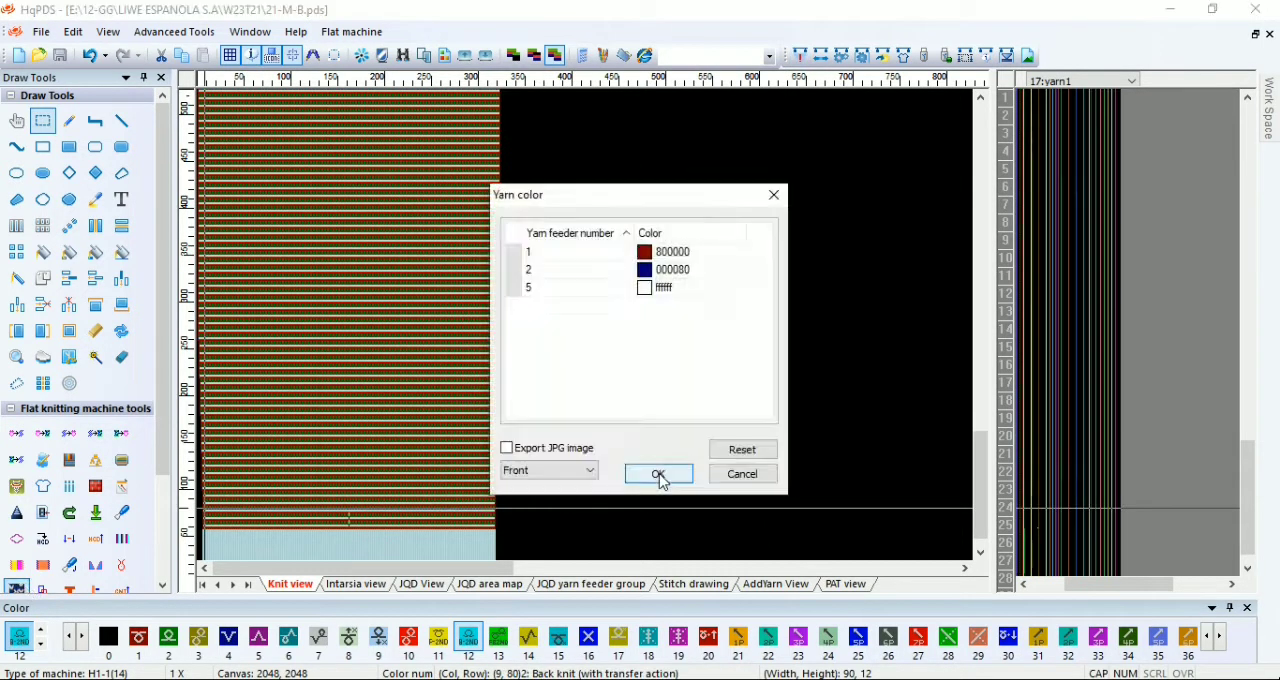
left_click(658, 474)
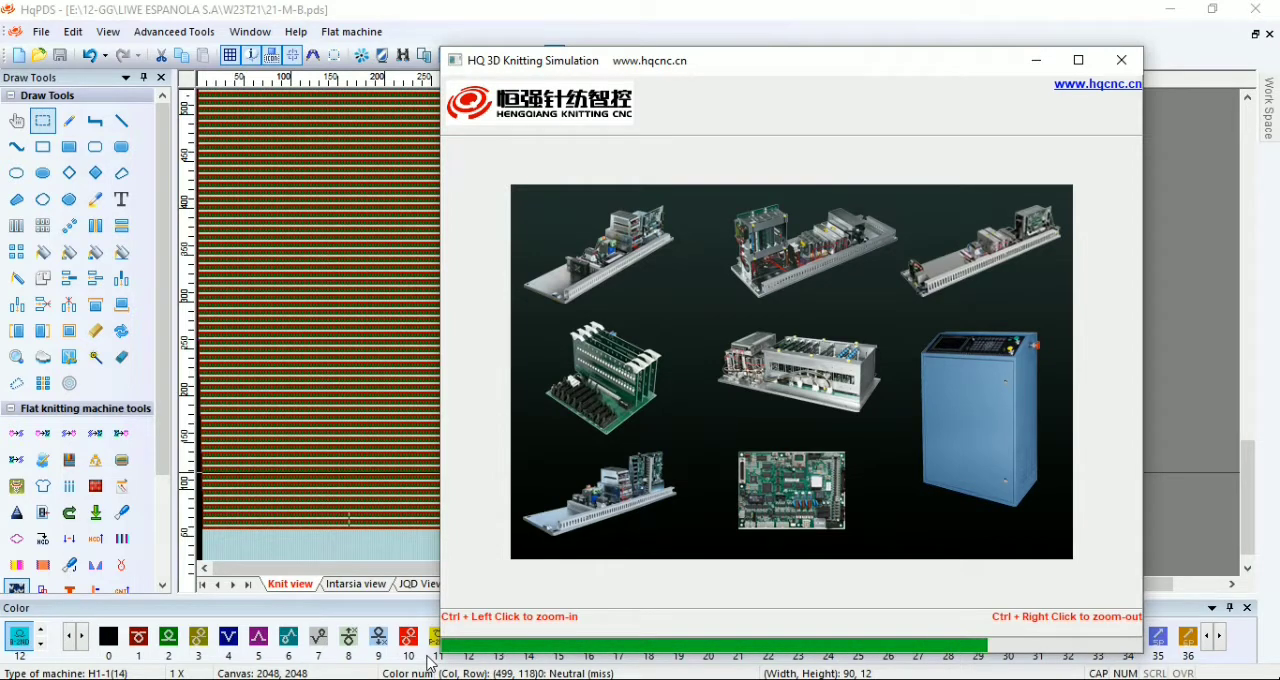
Step: Enlarge the simulation window and zoom out to inspect the front of the knitted body and its shaped side edges
left_click(1078, 60)
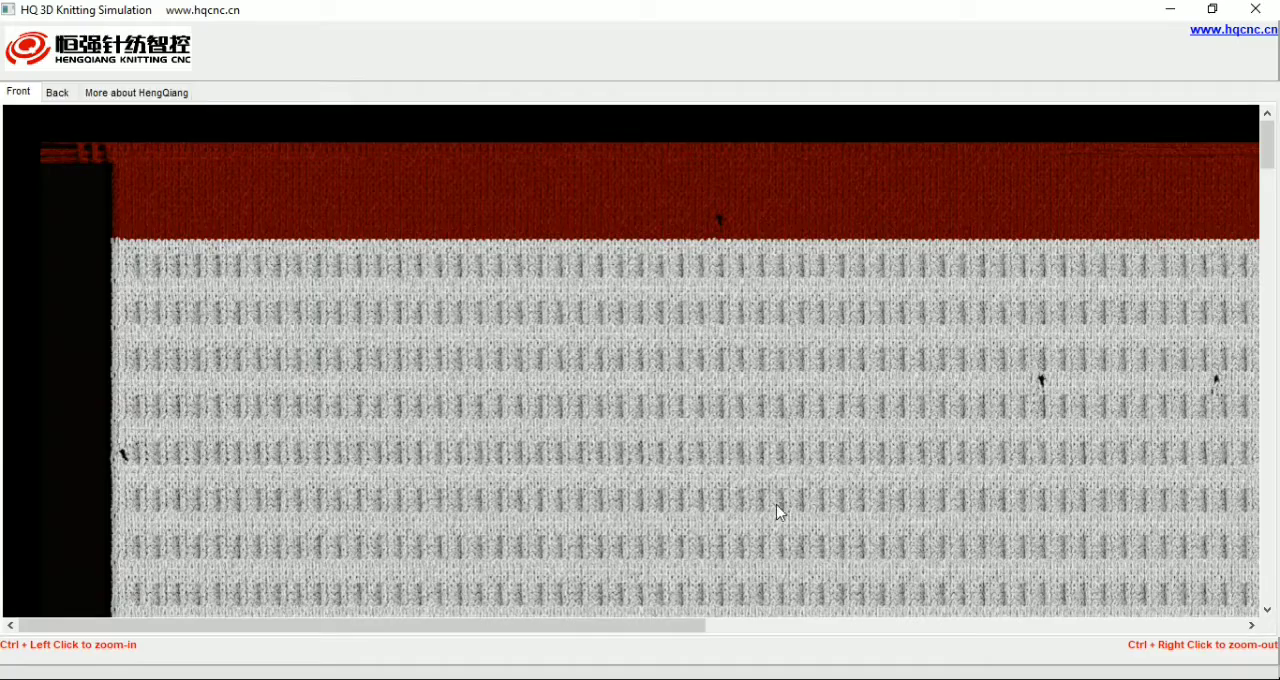
right_click(763, 499, "ctrl")
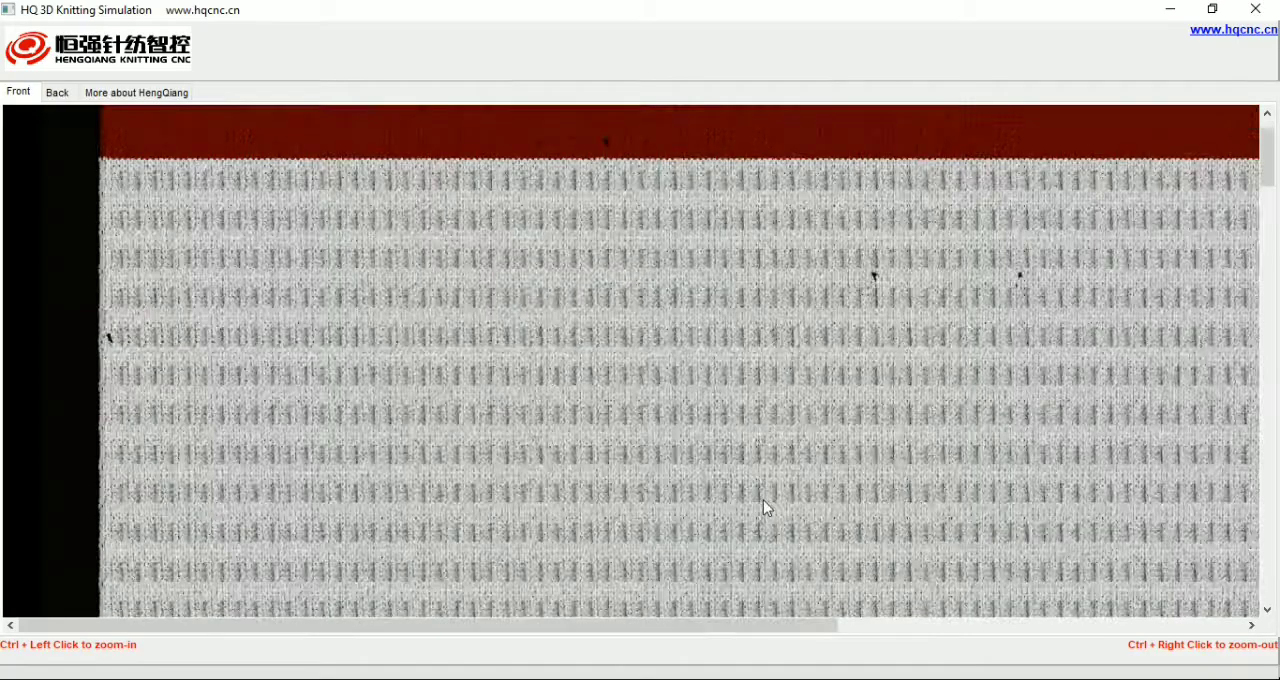
right_click(691, 537, "ctrl")
right_click(666, 534, "ctrl")
right_click(624, 574, "ctrl")
right_click(574, 566, "ctrl")
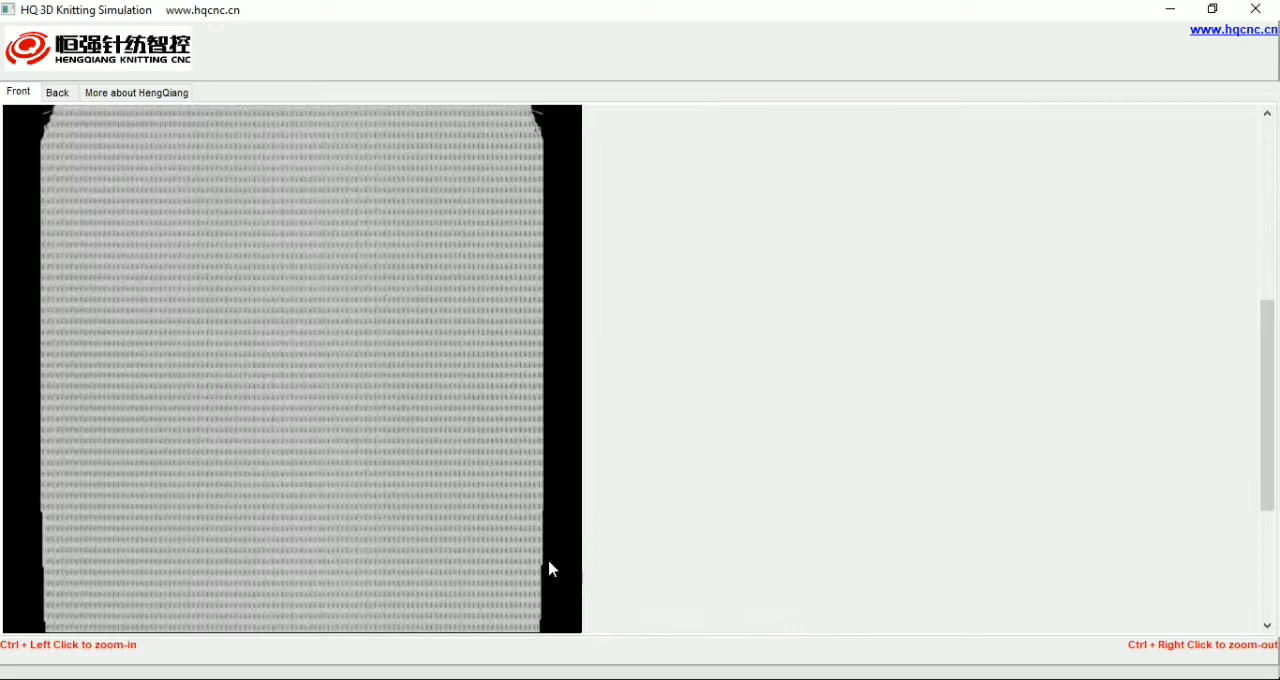
right_click(526, 567, "ctrl")
Step: Examine the knit structure along the body's left edge up close and close the simulation
left_click(463, 426, "ctrl")
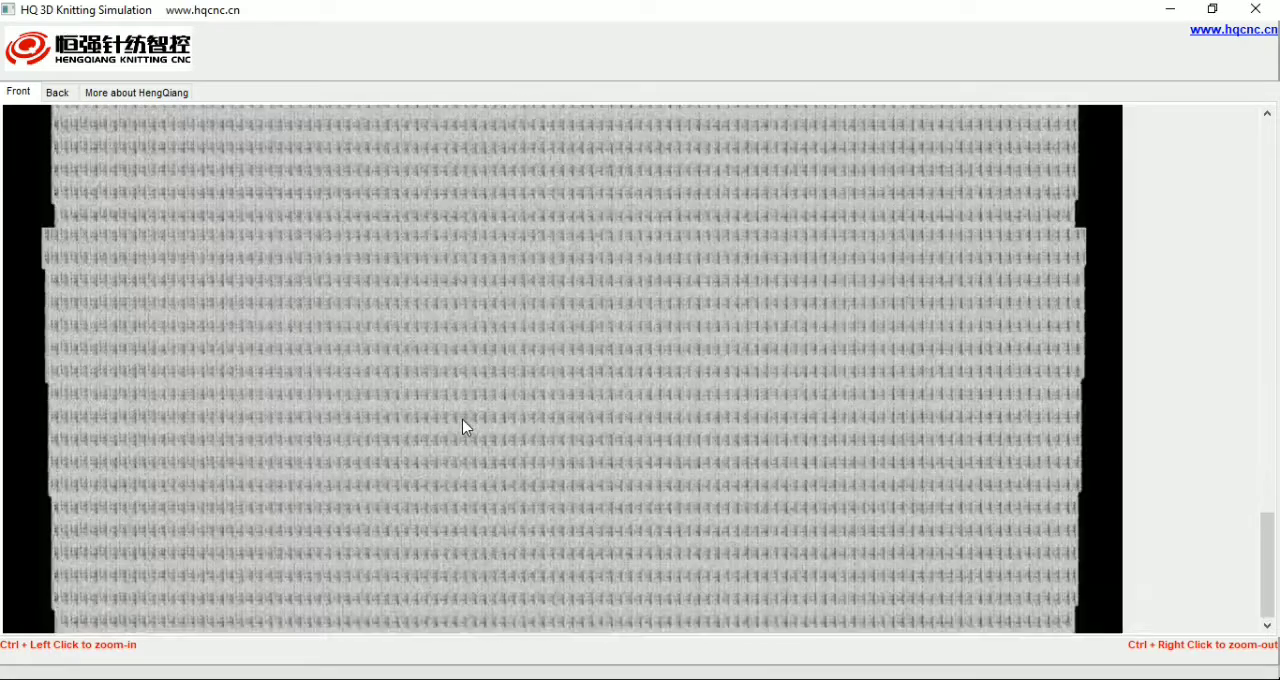
left_click(463, 420, "ctrl")
left_click(463, 417, "ctrl")
left_click(392, 317, "ctrl")
scroll(494, 299, "up", 18)
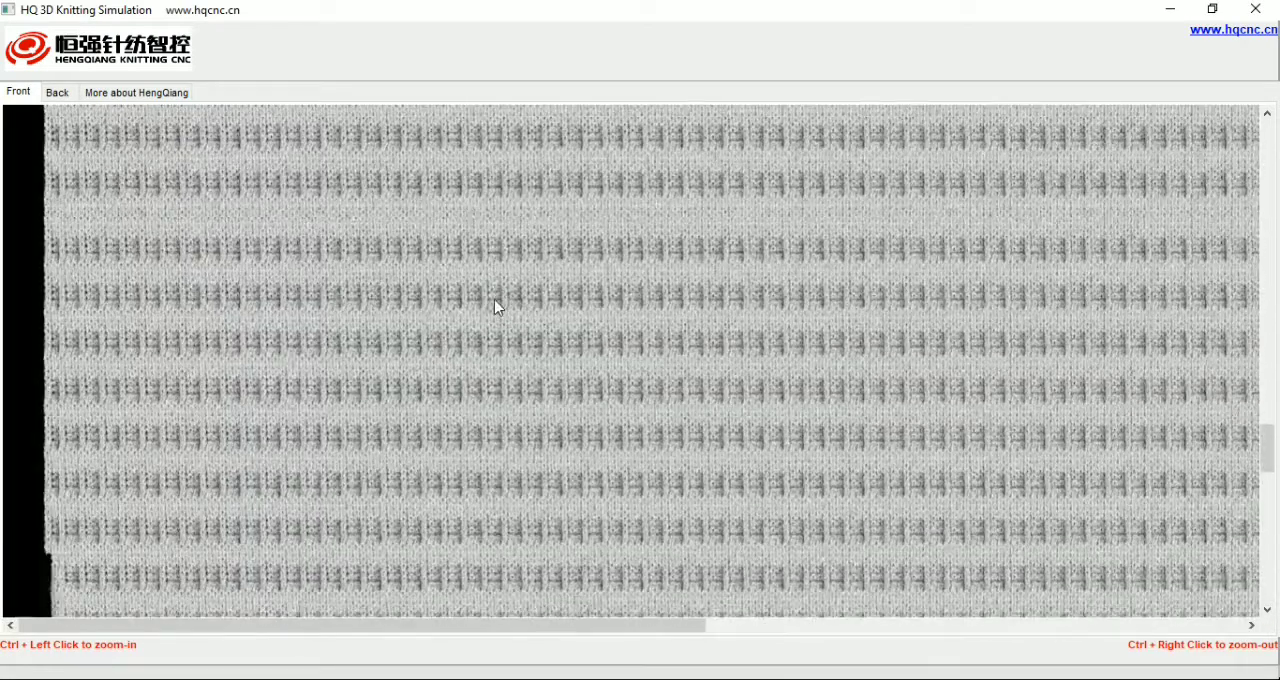
scroll(494, 299, "down", 3)
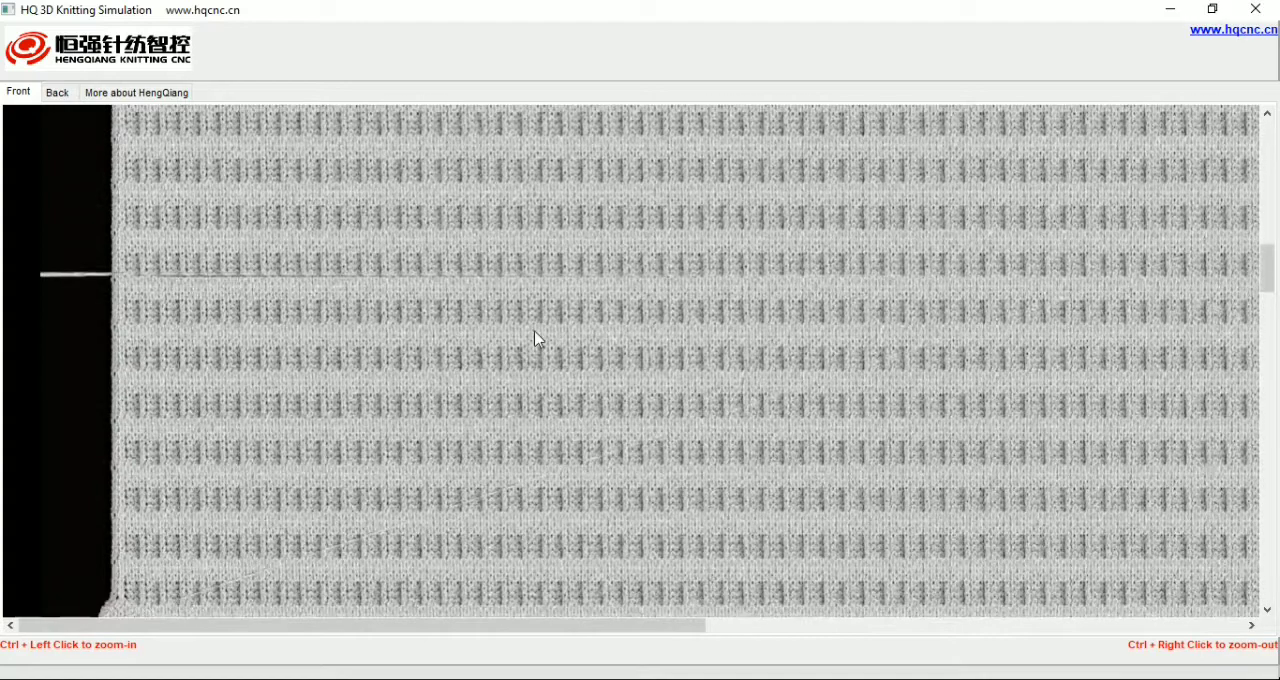
scroll(536, 340, "up", 4)
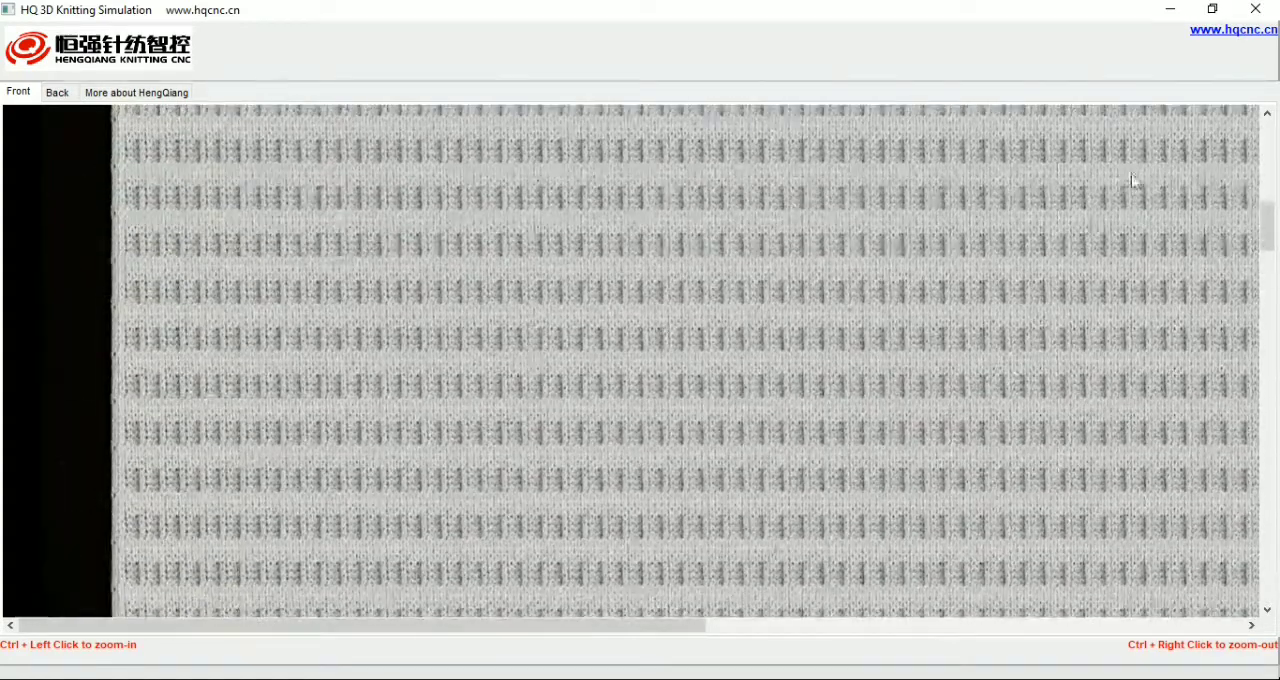
left_click(1256, 10)
Step: Fill small blocks with color 1 beside the narrowing steps on the body's left edge, about 3 cells wide and 2 high
scroll(428, 297, "up", 6)
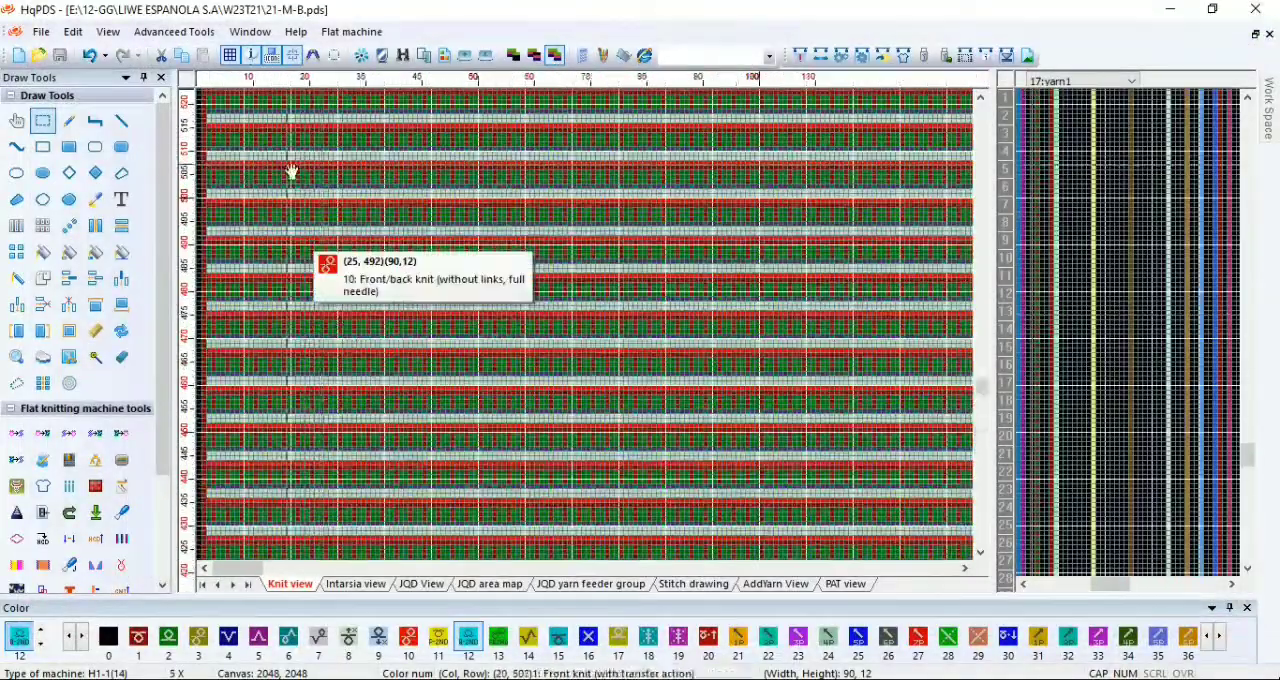
scroll(297, 332, "up", 6)
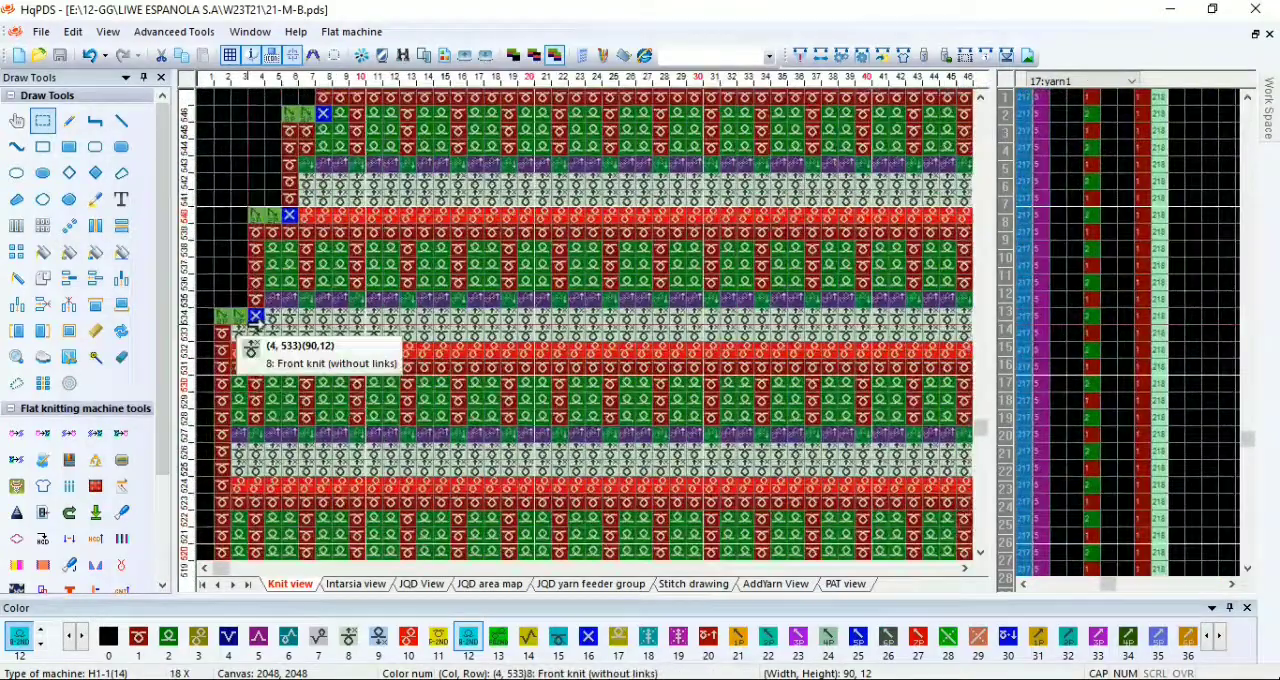
scroll(256, 322, "up", 1)
key("1")
key("r")
left_click_drag(226, 335, 262, 353)
scroll(324, 188, "down", 1)
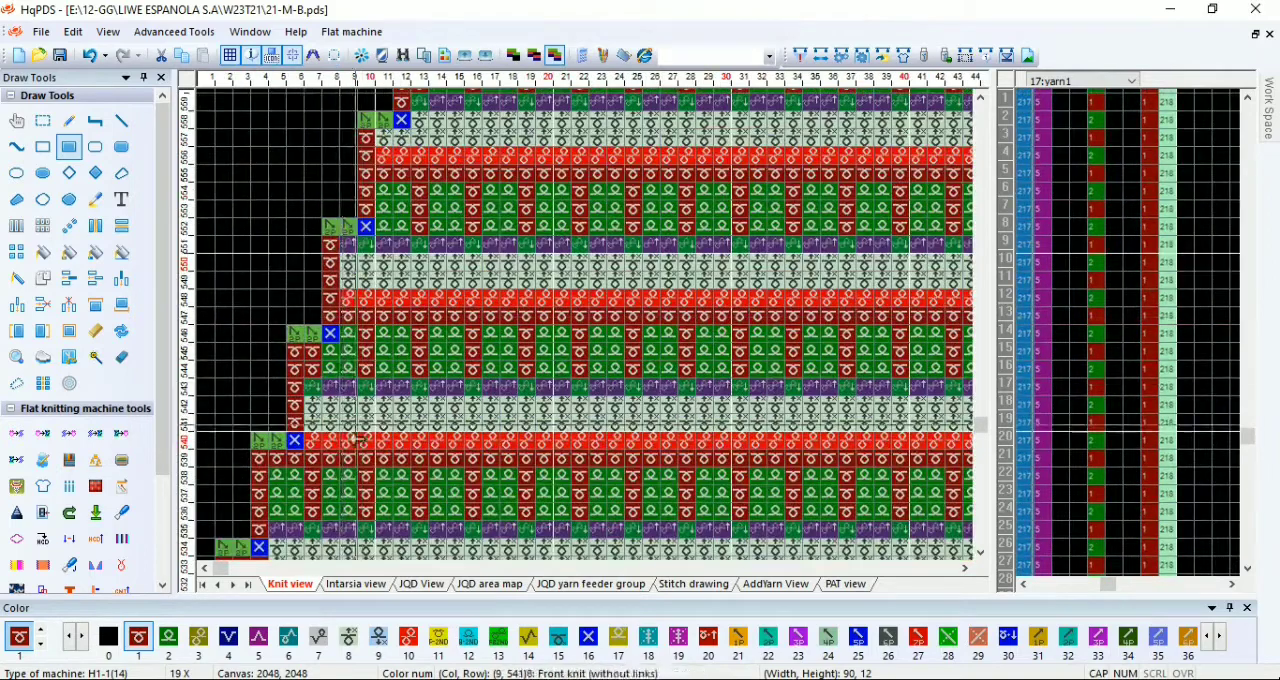
scroll(345, 484, "down", 1)
scroll(340, 355, "down", 1)
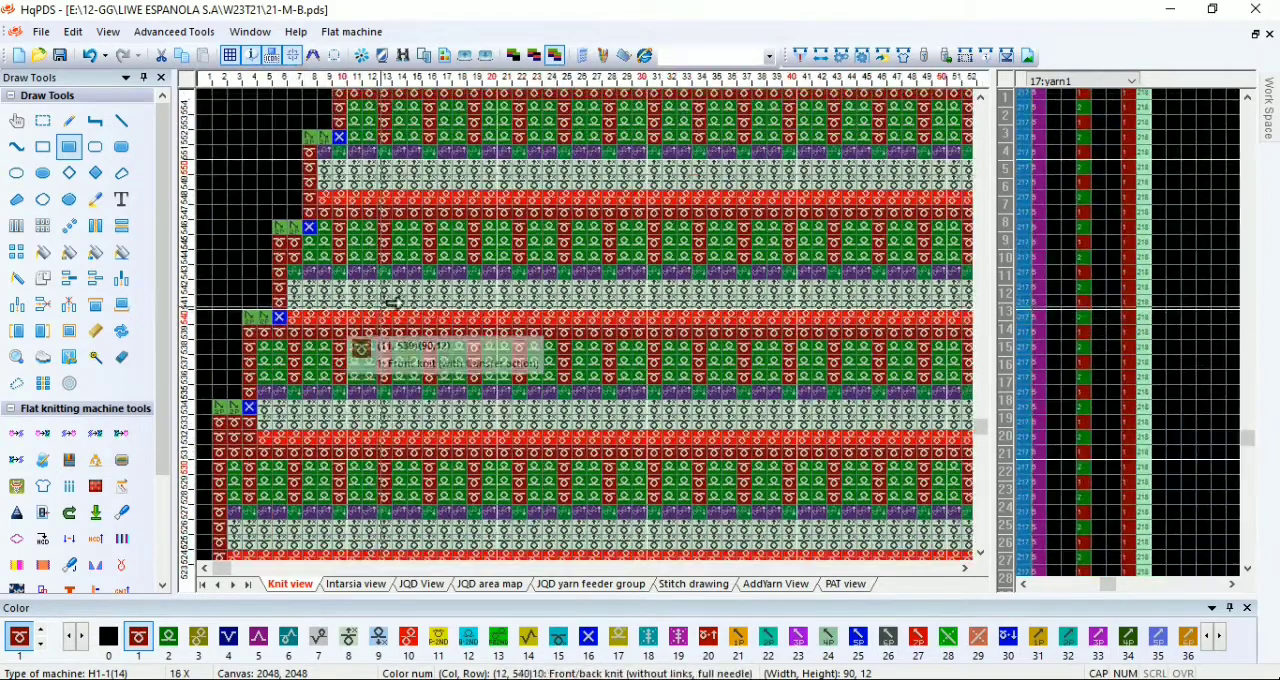
scroll(390, 325, "up", 2)
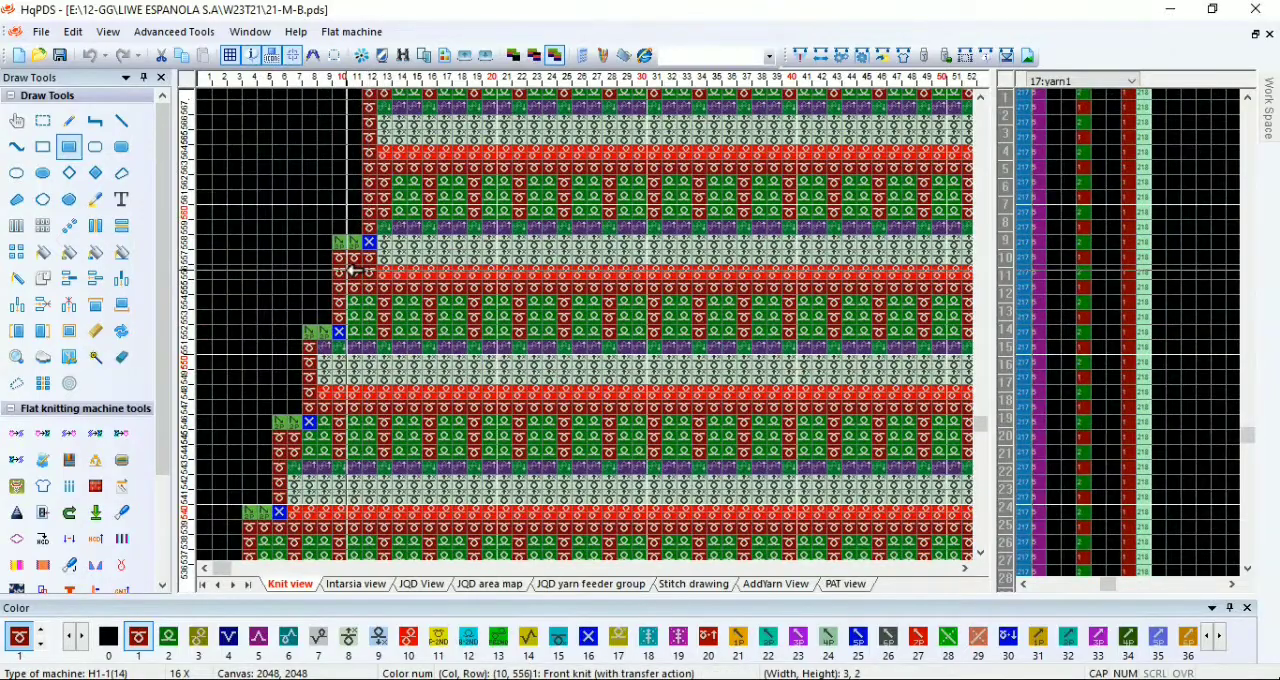
scroll(623, 354, "down", 6)
Step: Fill small blocks with color 1 beside the narrowing steps on the body's right edge, the first 2 cells wide and 3 high
scroll(744, 300, "up", 4)
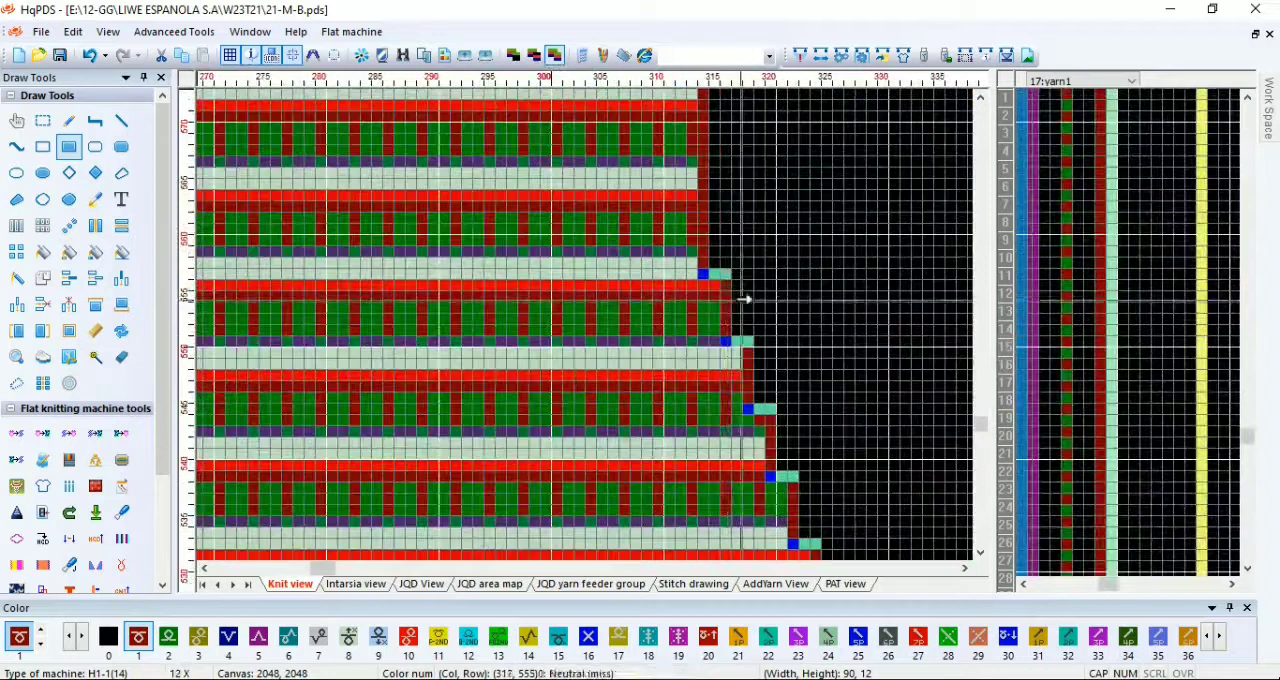
scroll(578, 280, "up", 1)
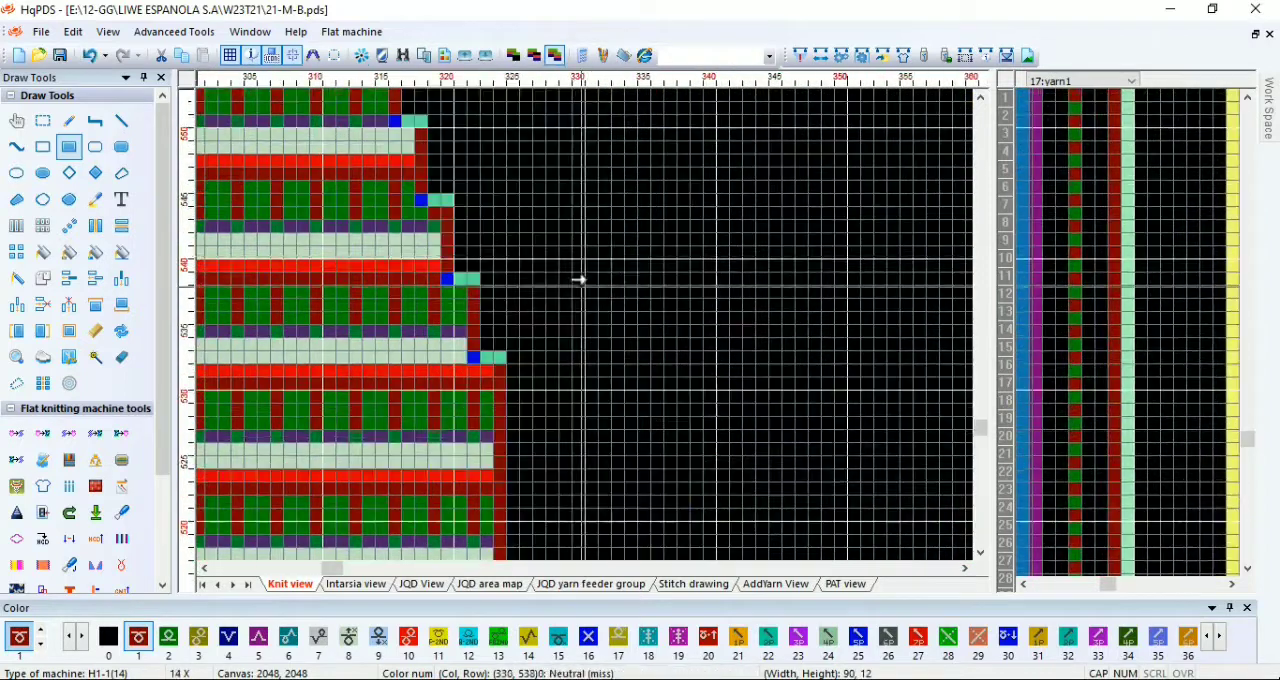
left_click_drag(395, 135, 409, 153)
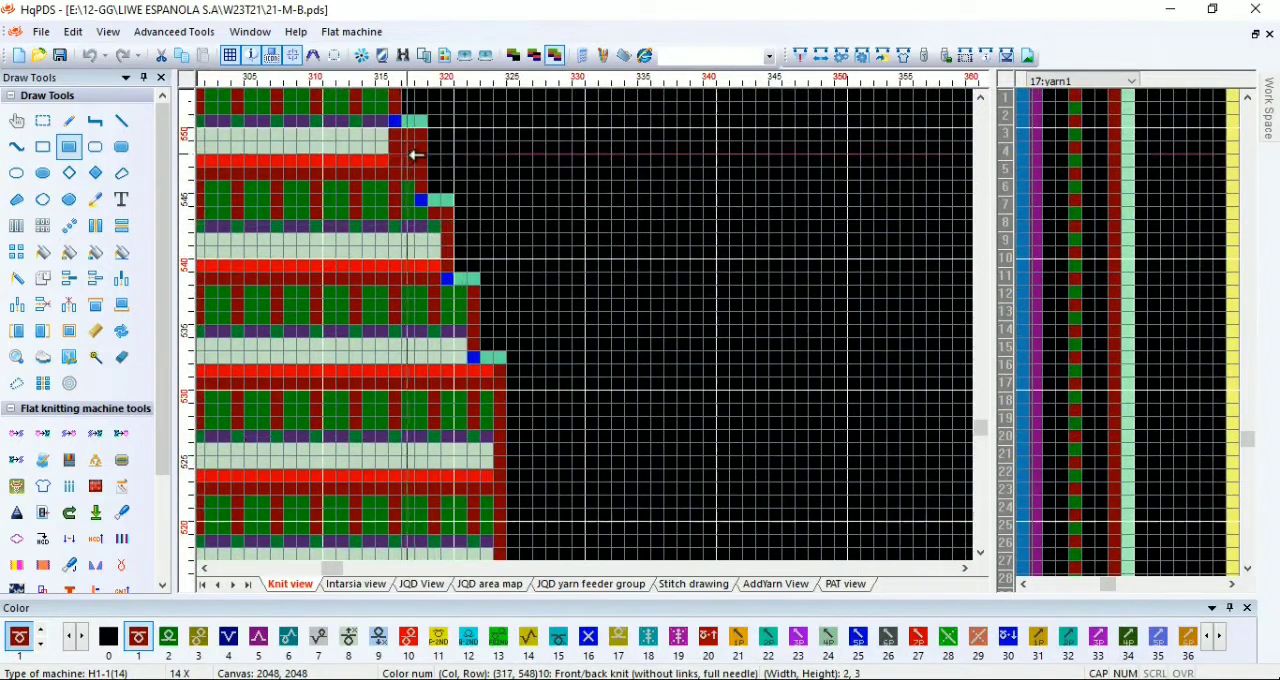
scroll(592, 322, "up", 2)
scroll(592, 322, "up", 2)
left_click_drag(597, 368, 597, 370)
scroll(597, 384, "down", 3)
scroll(630, 445, "up", 2)
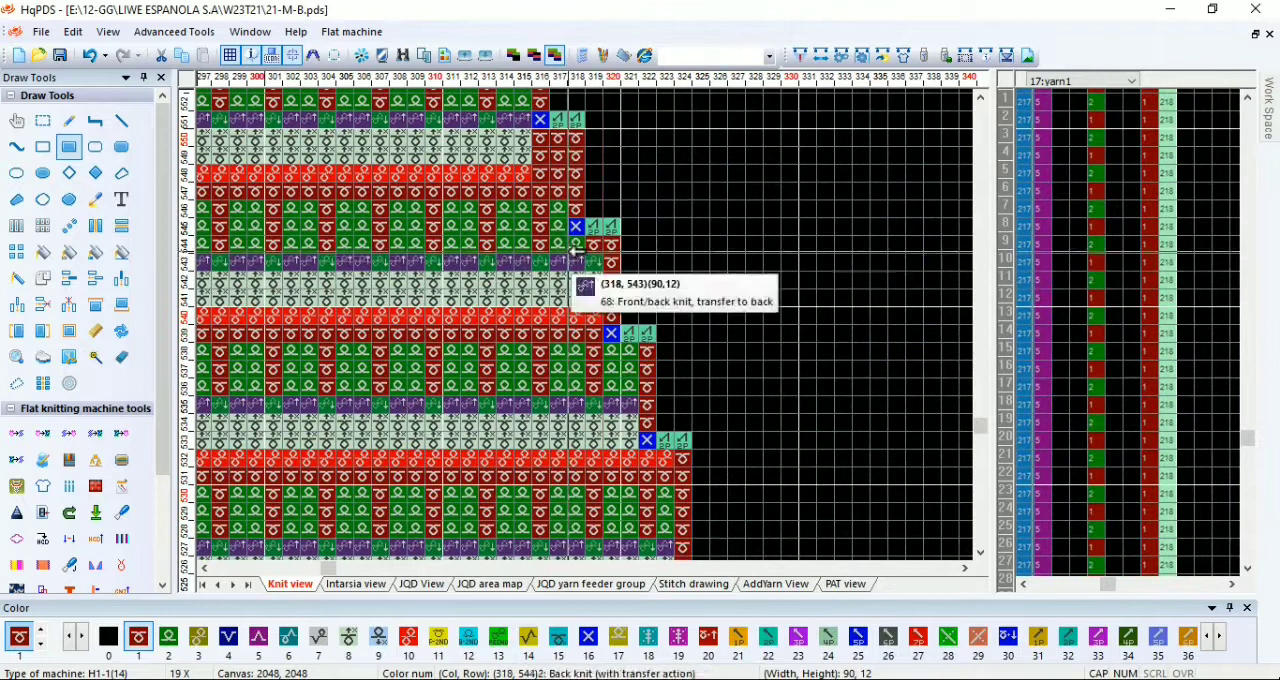
scroll(568, 343, "down", 2)
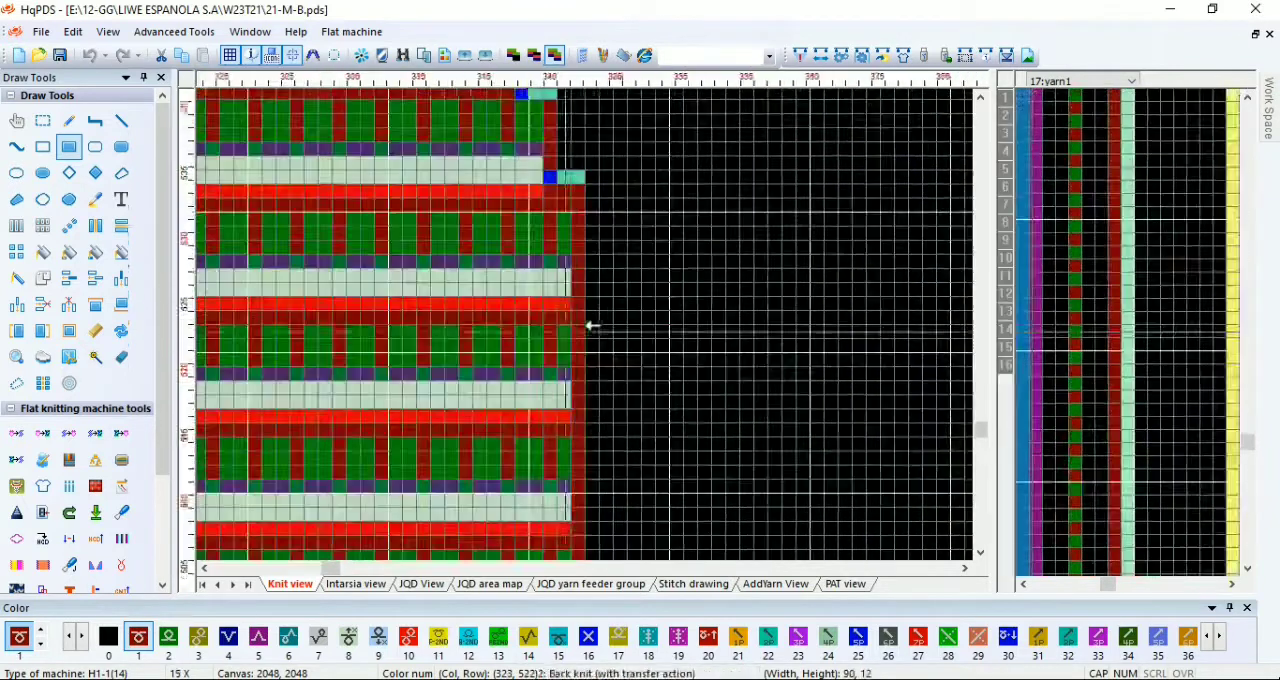
scroll(568, 343, "down", 1)
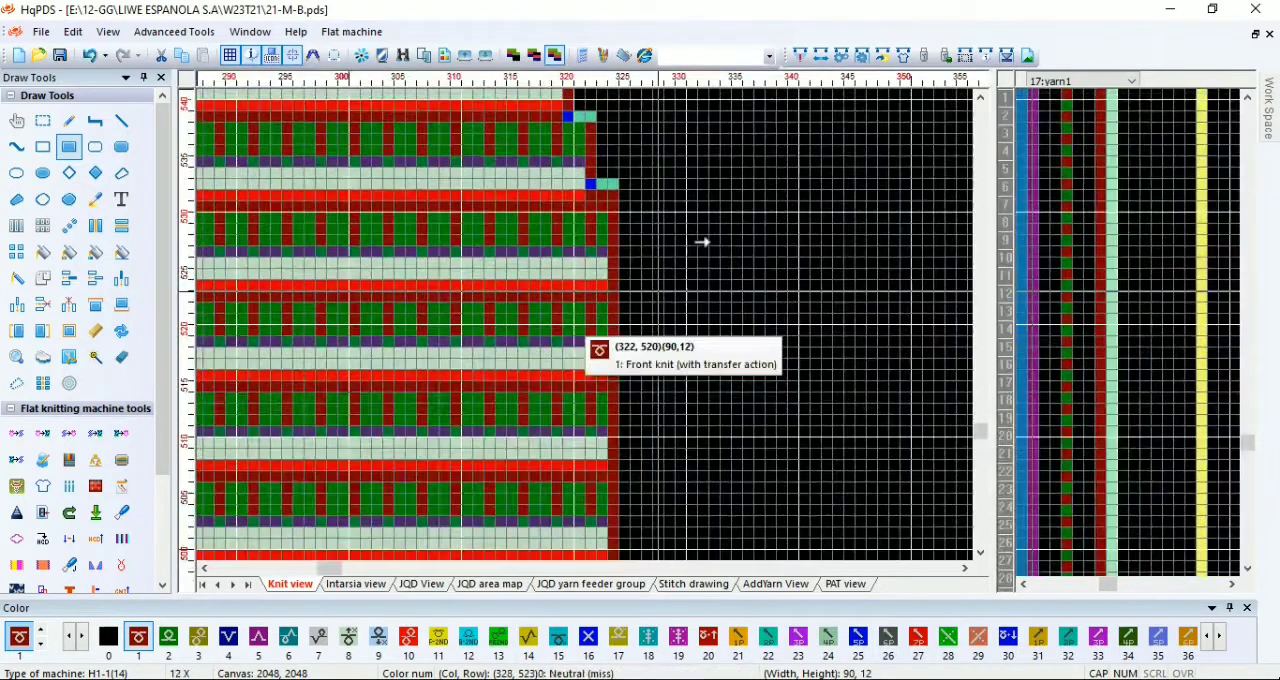
Step: Recompile the corrected pattern and close the compiling information
left_click(798, 58)
left_click(779, 624)
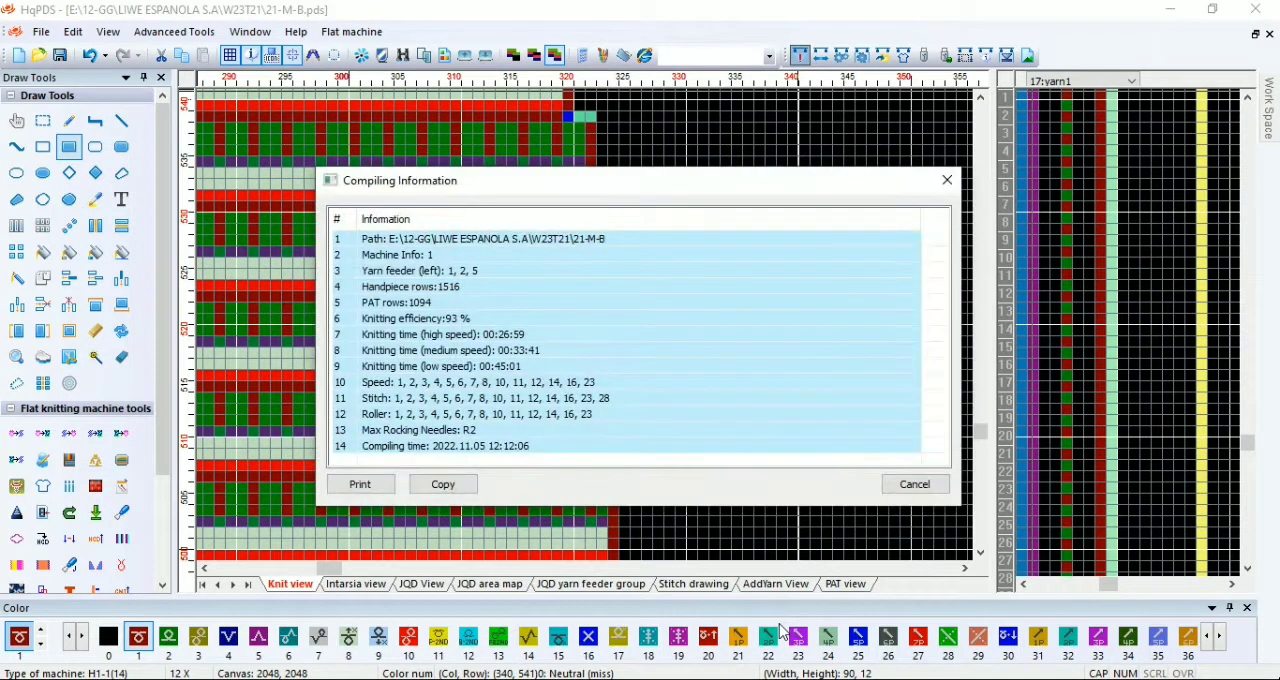
left_click(947, 180)
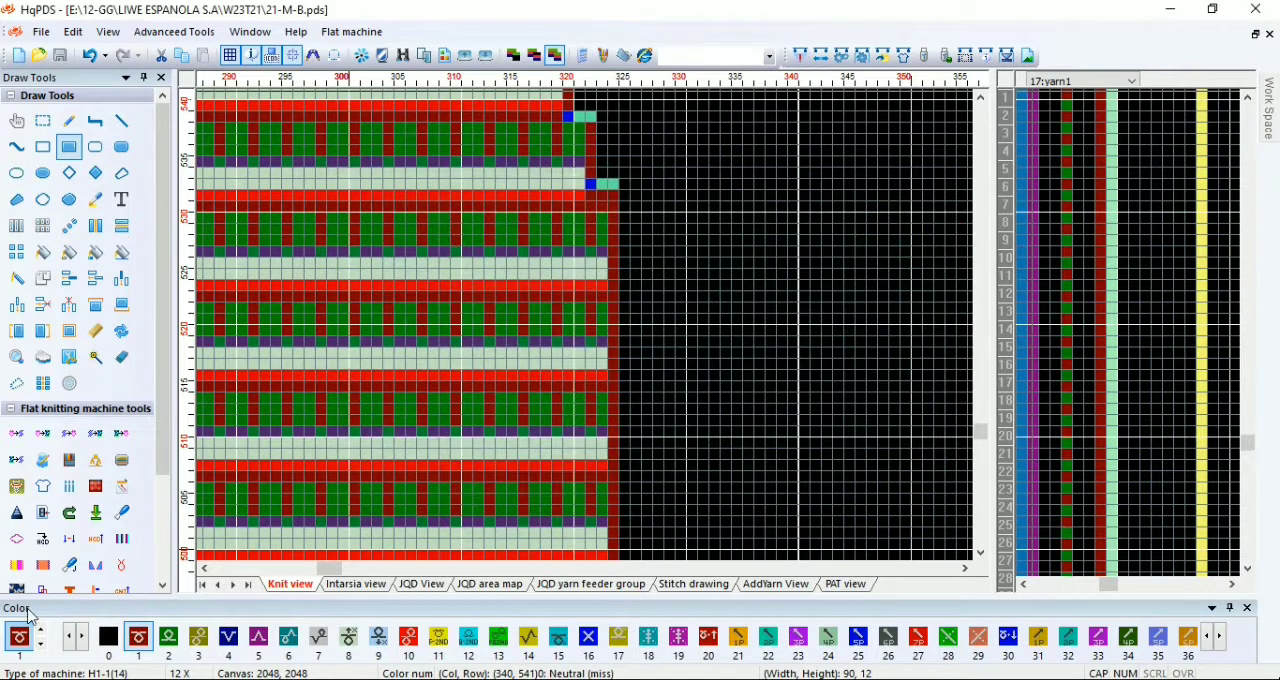
Step: Run the 3D knitting simulation of the front side with the listed yarn colors and zoom out to inspect the body outline
left_click(15, 589)
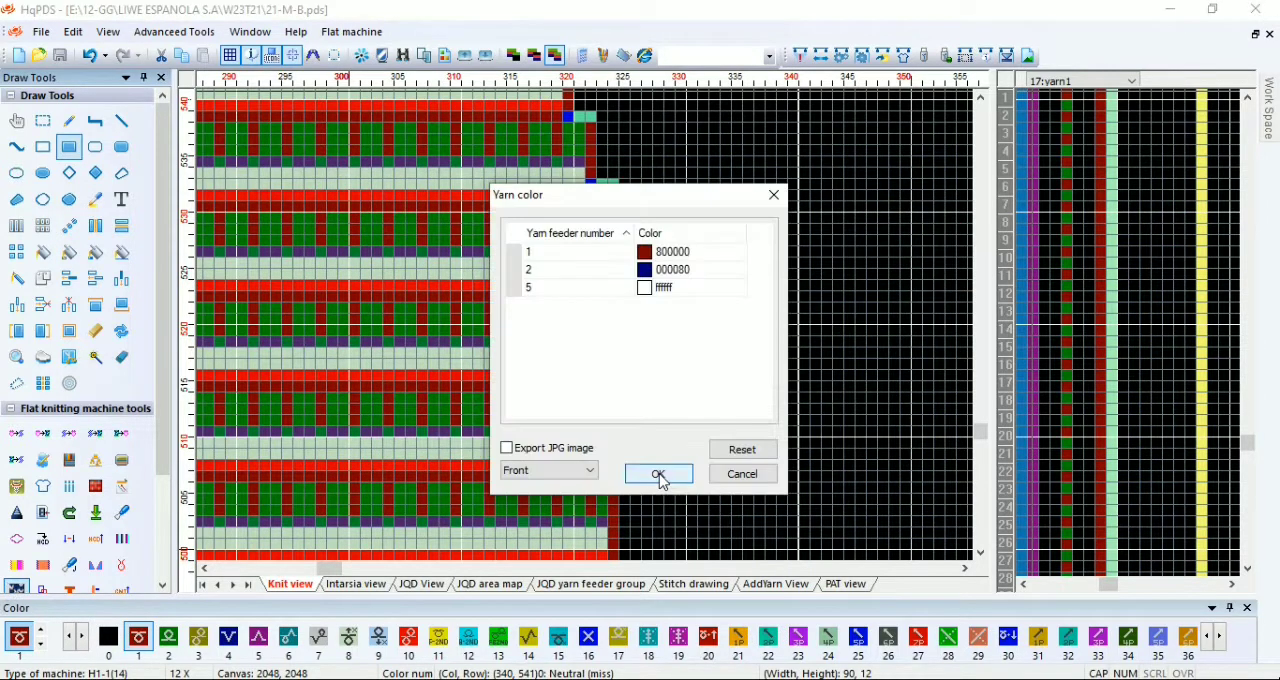
left_click(660, 472)
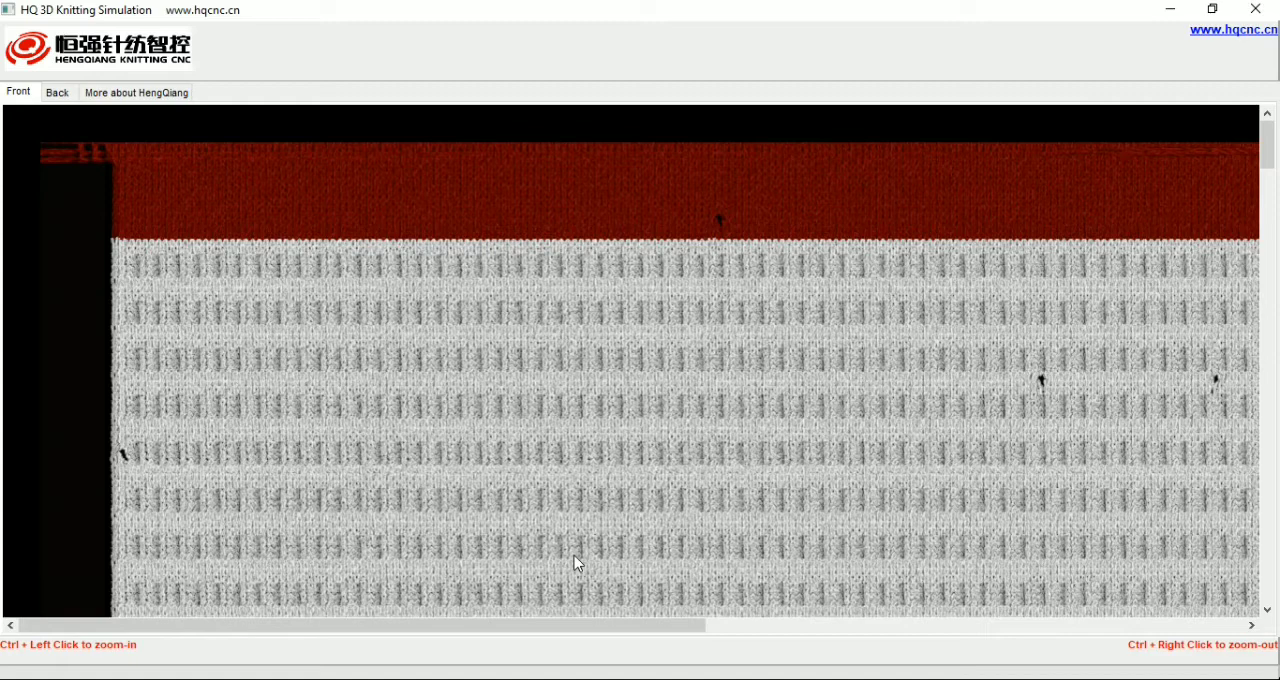
right_click(584, 508, "ctrl")
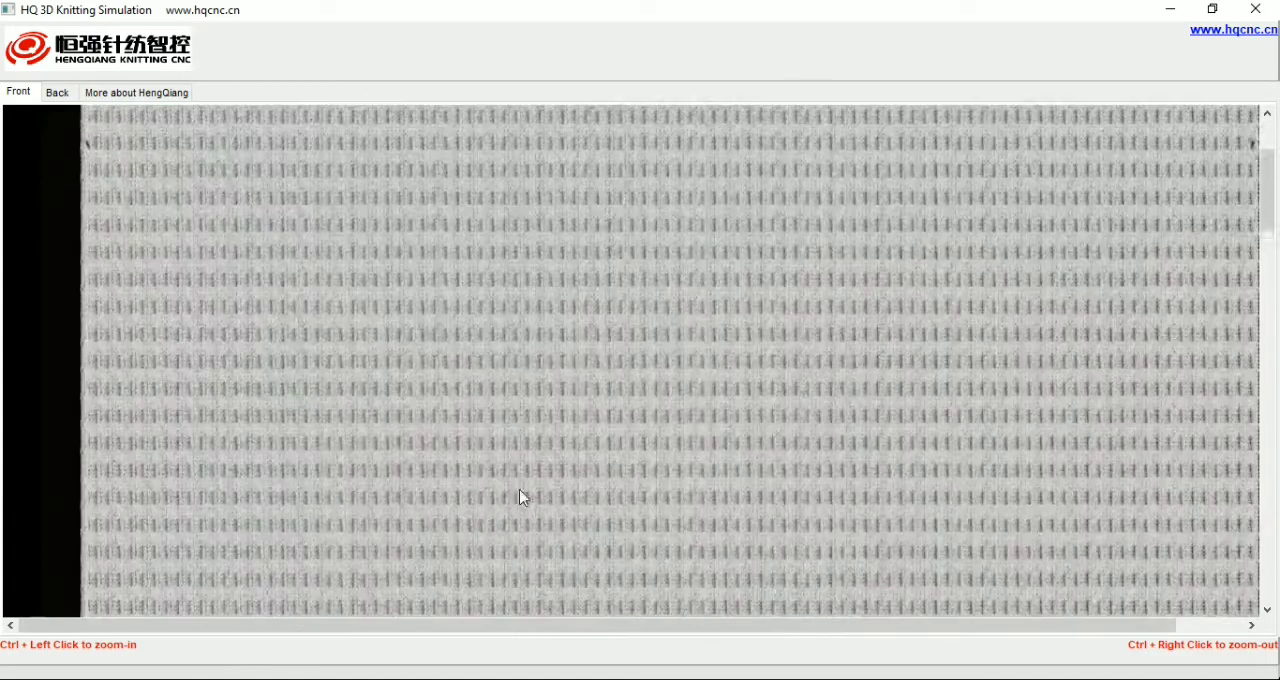
right_click(523, 500, "ctrl")
right_click(471, 517, "ctrl")
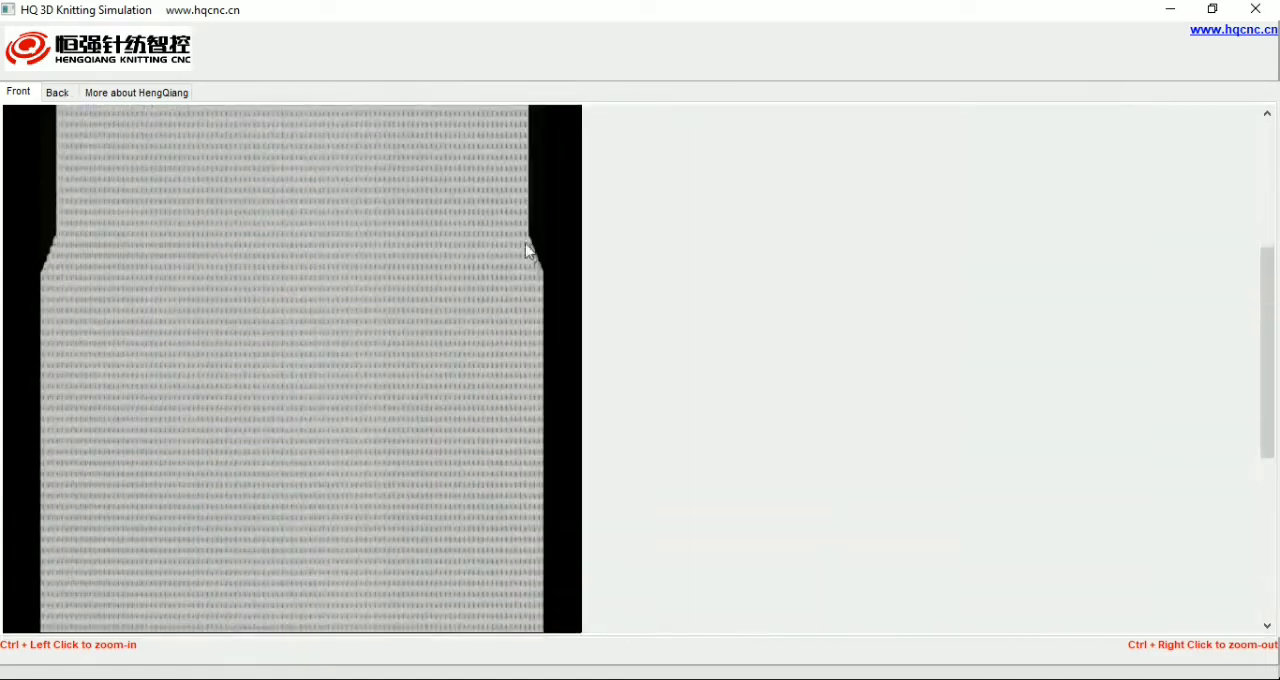
right_click(332, 313, "ctrl")
right_click(250, 375, "ctrl")
right_click(200, 405, "ctrl")
right_click(163, 418, "ctrl")
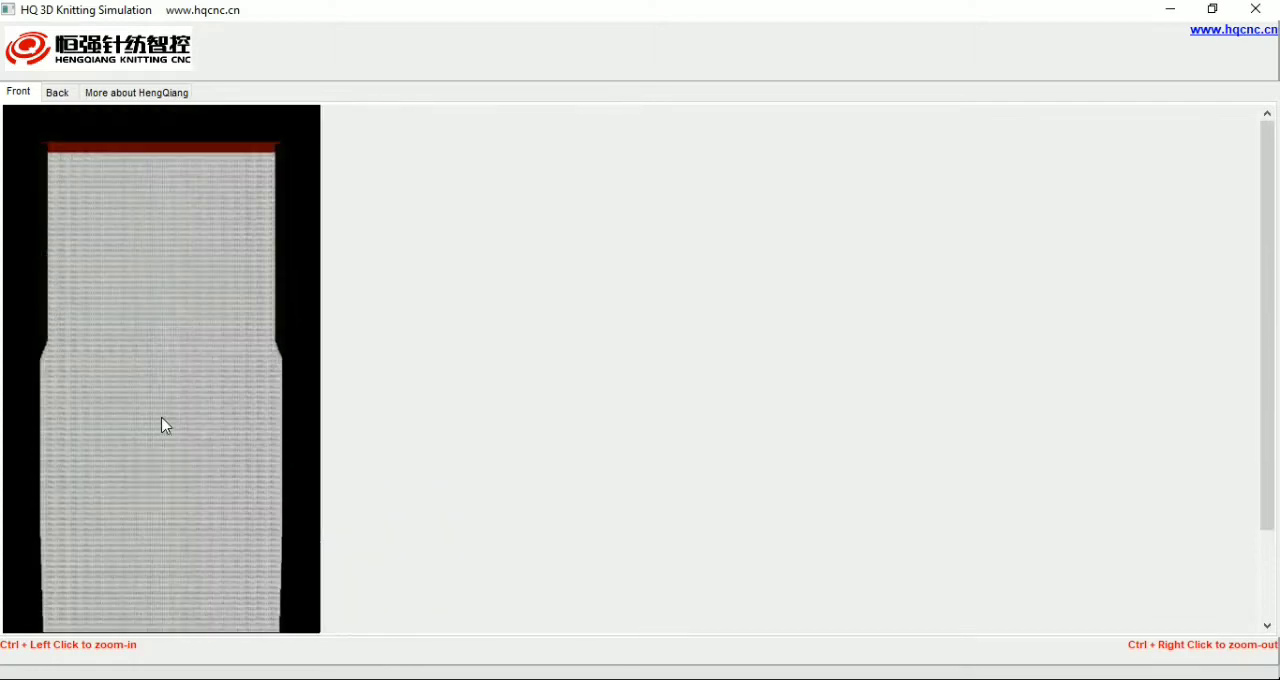
Step: Zoom in on the body to check the corrected knitting, and close the simulation
left_click(158, 402, "ctrl")
left_click(160, 400, "ctrl")
left_click(188, 366, "ctrl")
left_click(222, 324, "ctrl")
left_click(227, 321, "ctrl")
left_click(1256, 9)
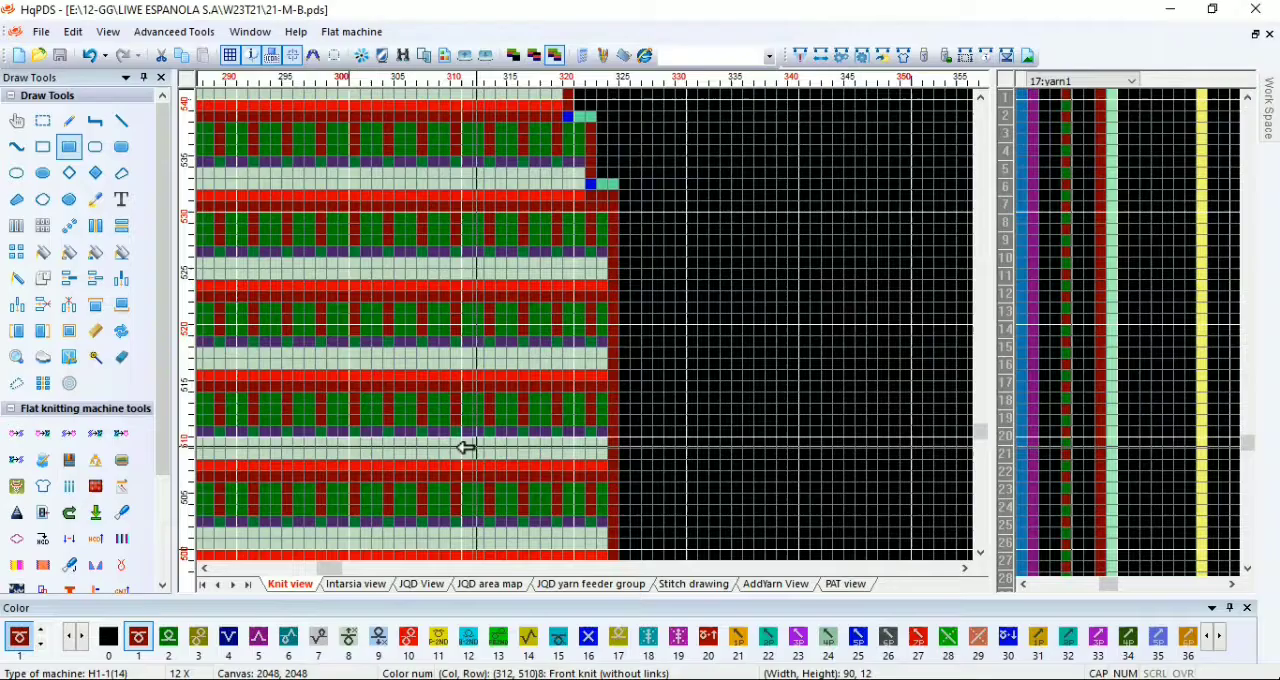
Step: Open the BIG-B pattern from the W23T21 folder and save it as BIG-F
left_click_drag(478, 408, 593, 325)
scroll(590, 328, "down", 8)
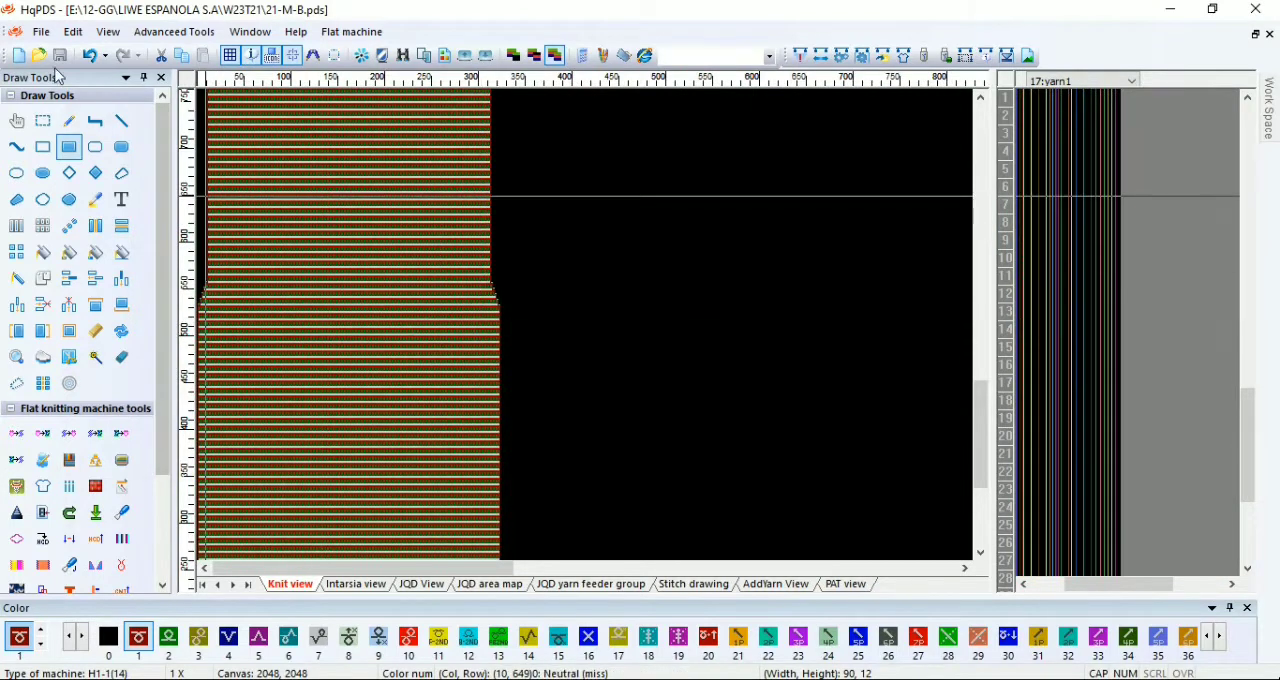
key("ctrl+o")
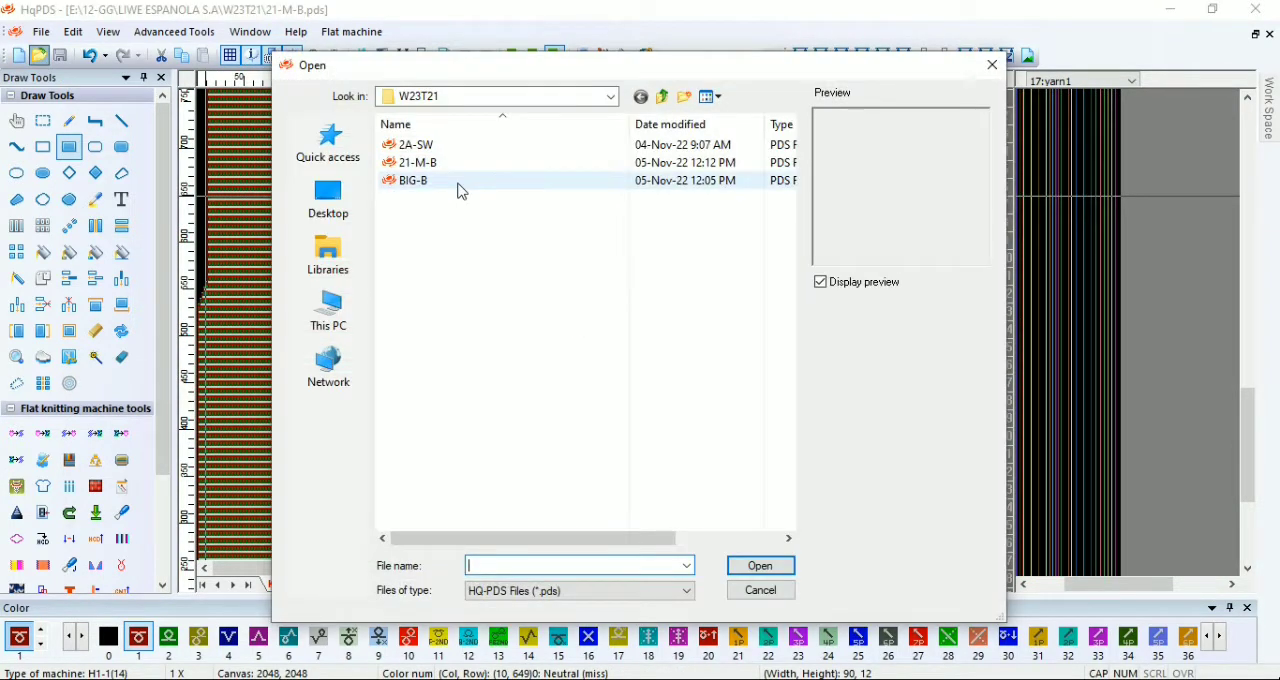
double_click(458, 181)
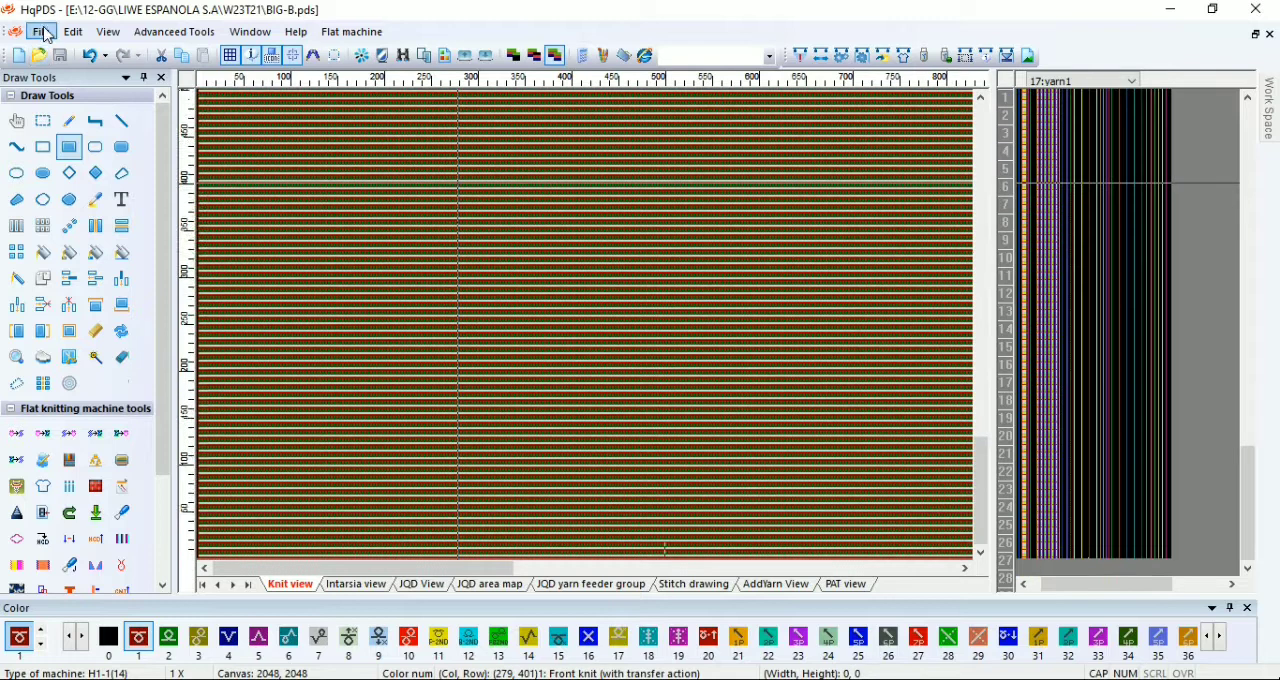
left_click(41, 32)
left_click(74, 191)
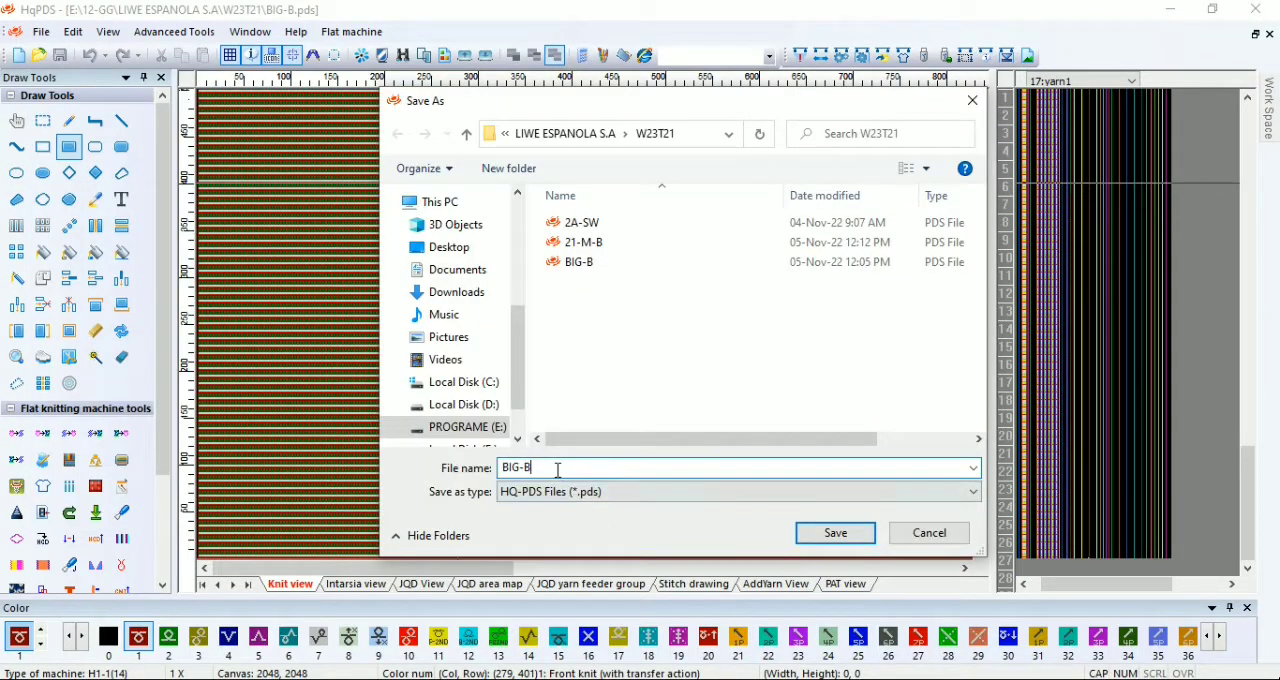
key("BackSpace")
type("F")
left_click(833, 533)
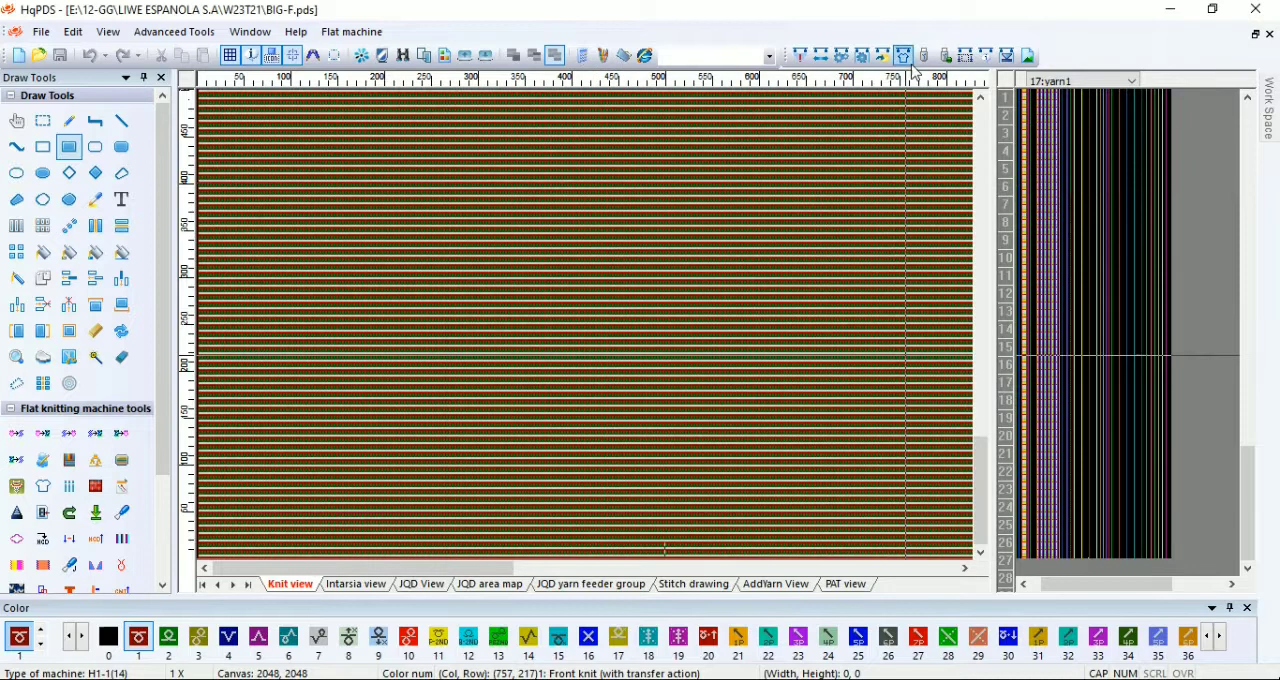
Step: Open the craft bill for BIG-F and set the start needles to 319 and the third left body row's times to 5
key("F4")
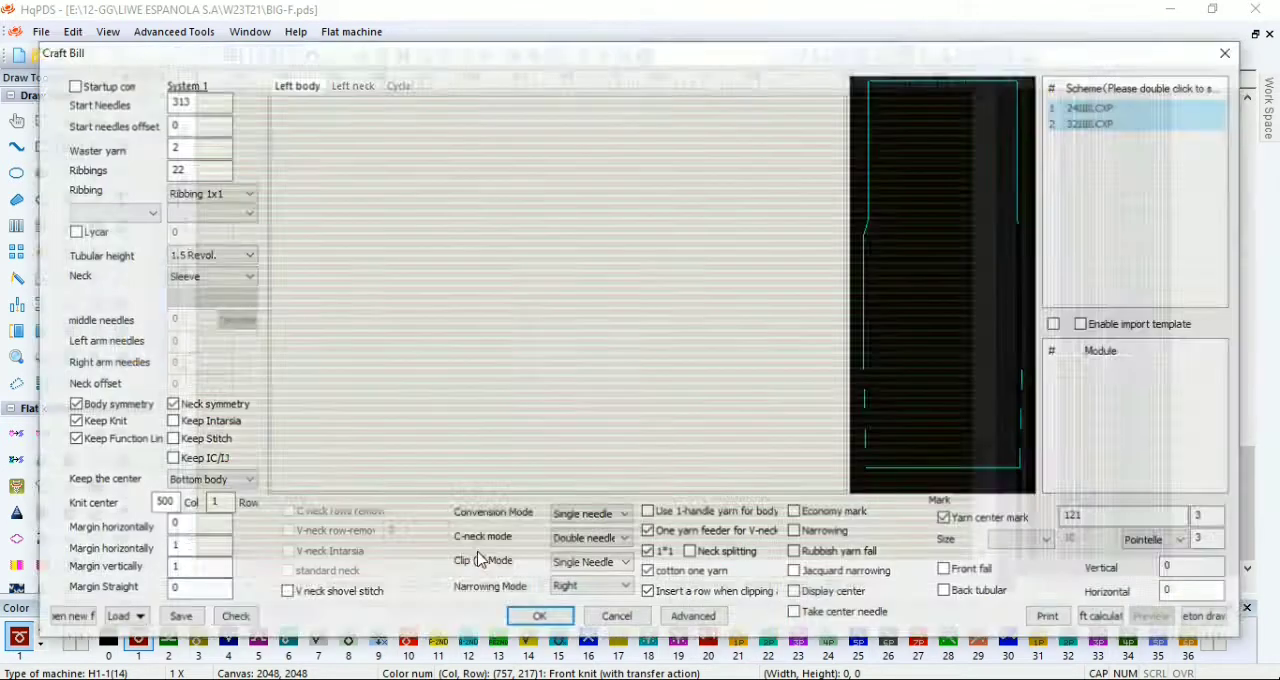
type("319")
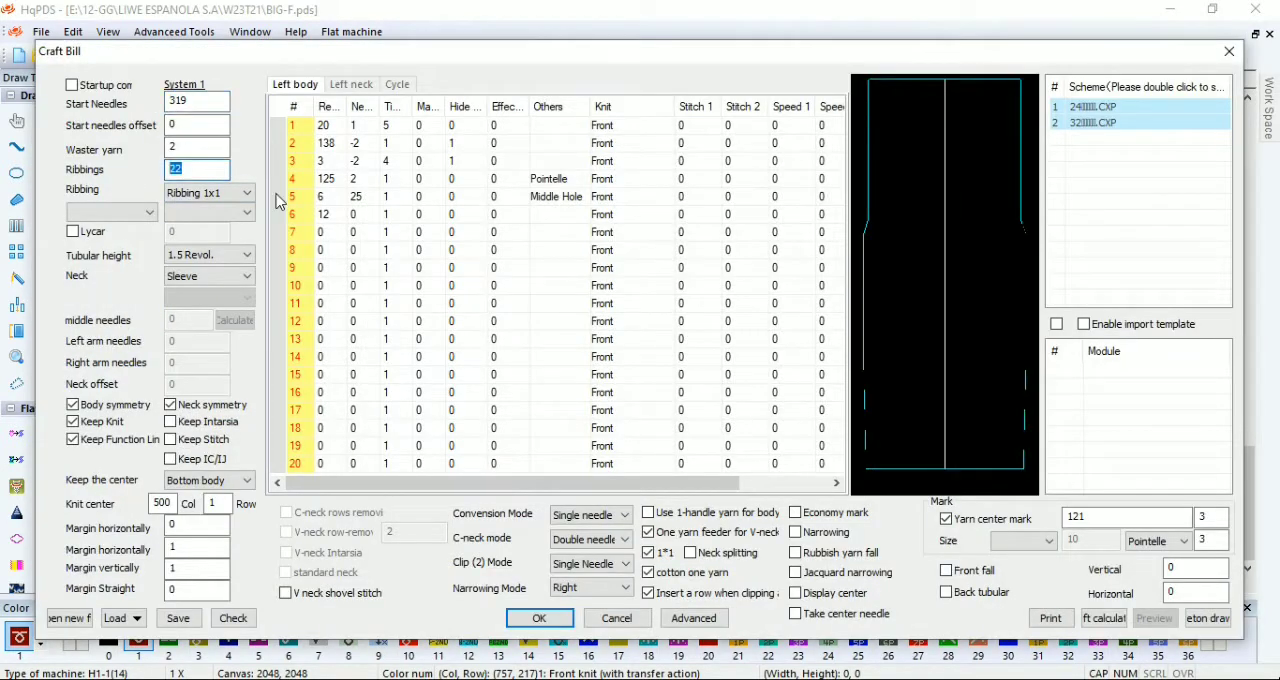
left_click(330, 179)
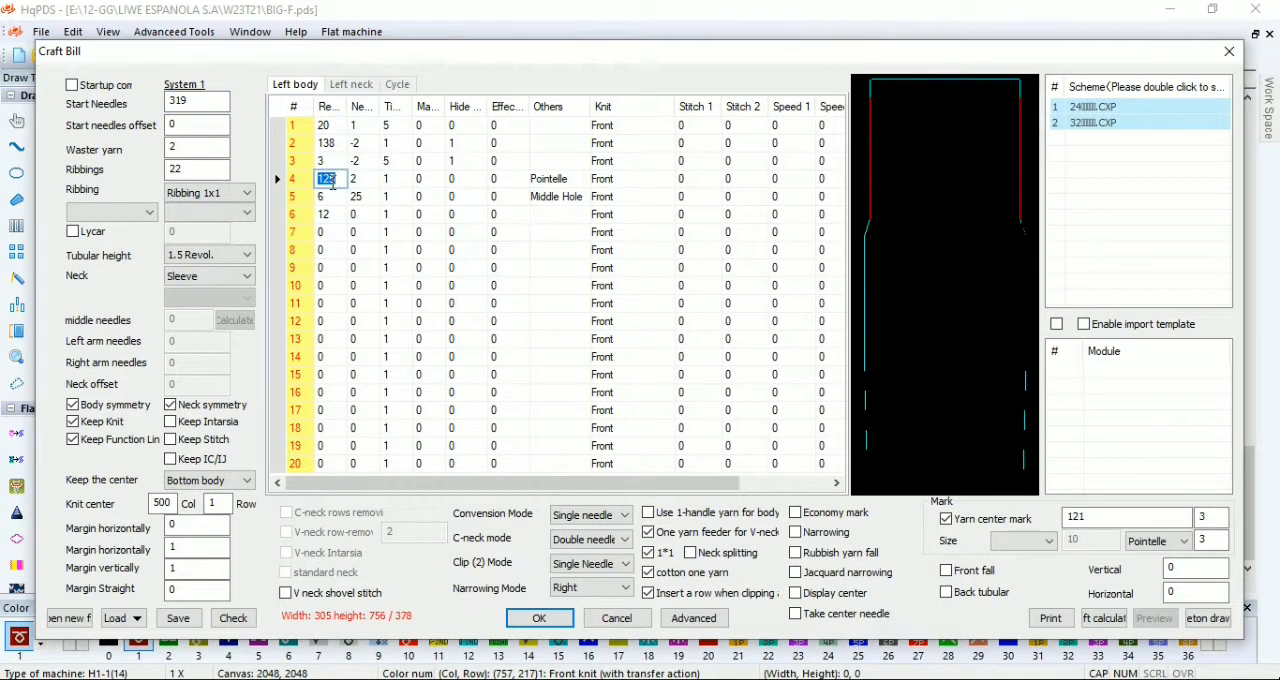
Step: Rework the left body rows that follow the Pointelle row in the craft bill
right_click(304, 198)
left_click(366, 348)
right_click(301, 218)
left_click(368, 387)
right_click(303, 198)
left_click(368, 367)
left_click(332, 197)
Step: Set up a Dummy (hole) neck with 29 middle needles and left neck rows 2/12, 5/10, 10/8 three times and 18/0, then calculate arm needles
left_click(352, 85)
left_click(338, 125)
left_click(226, 276)
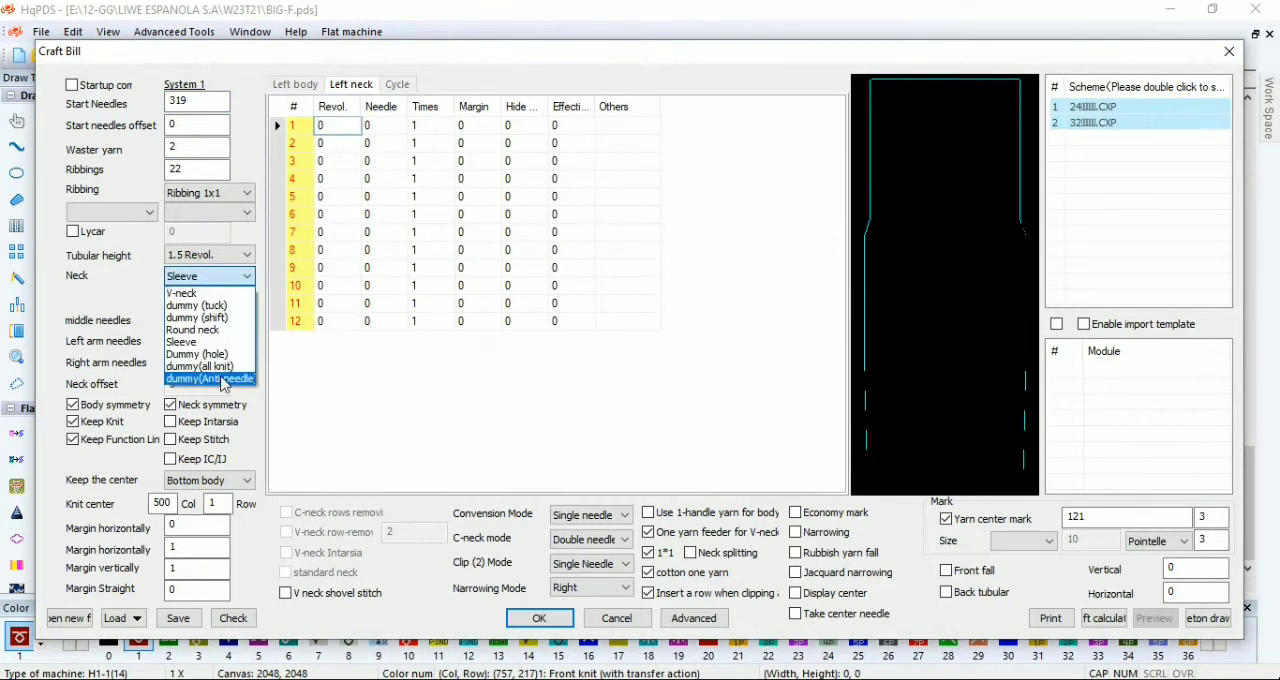
left_click(210, 330)
left_click(226, 276)
left_click(205, 330)
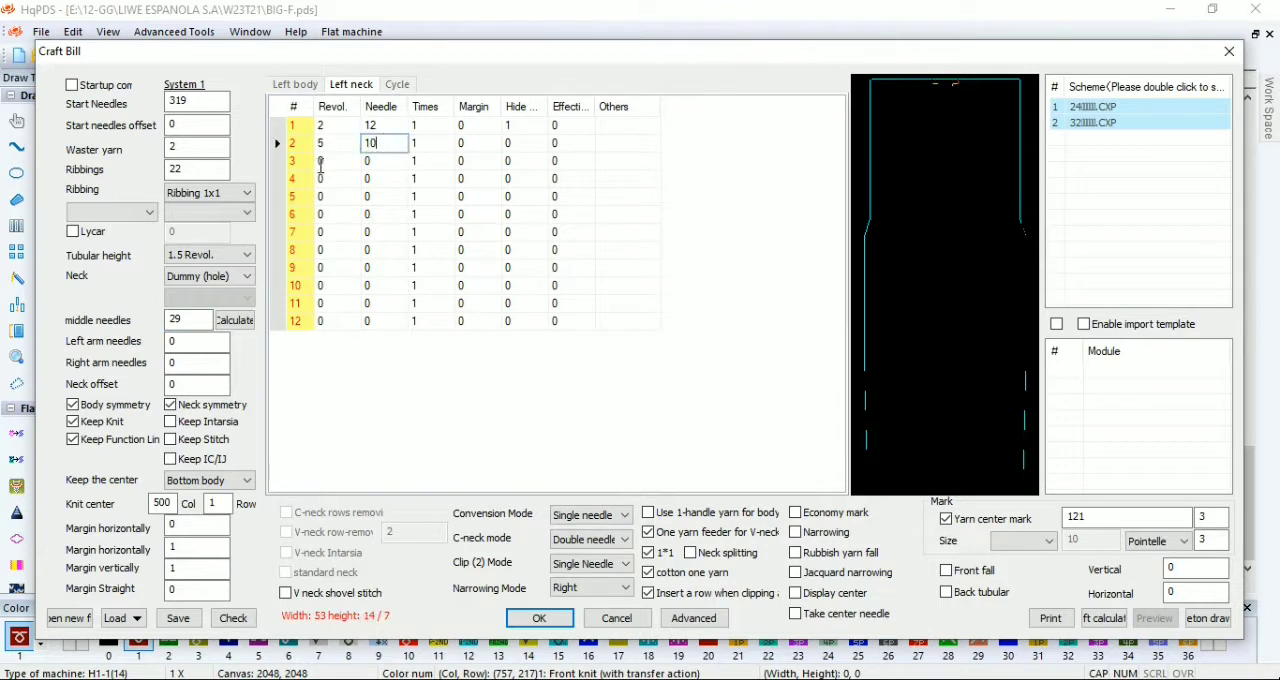
left_click(238, 321)
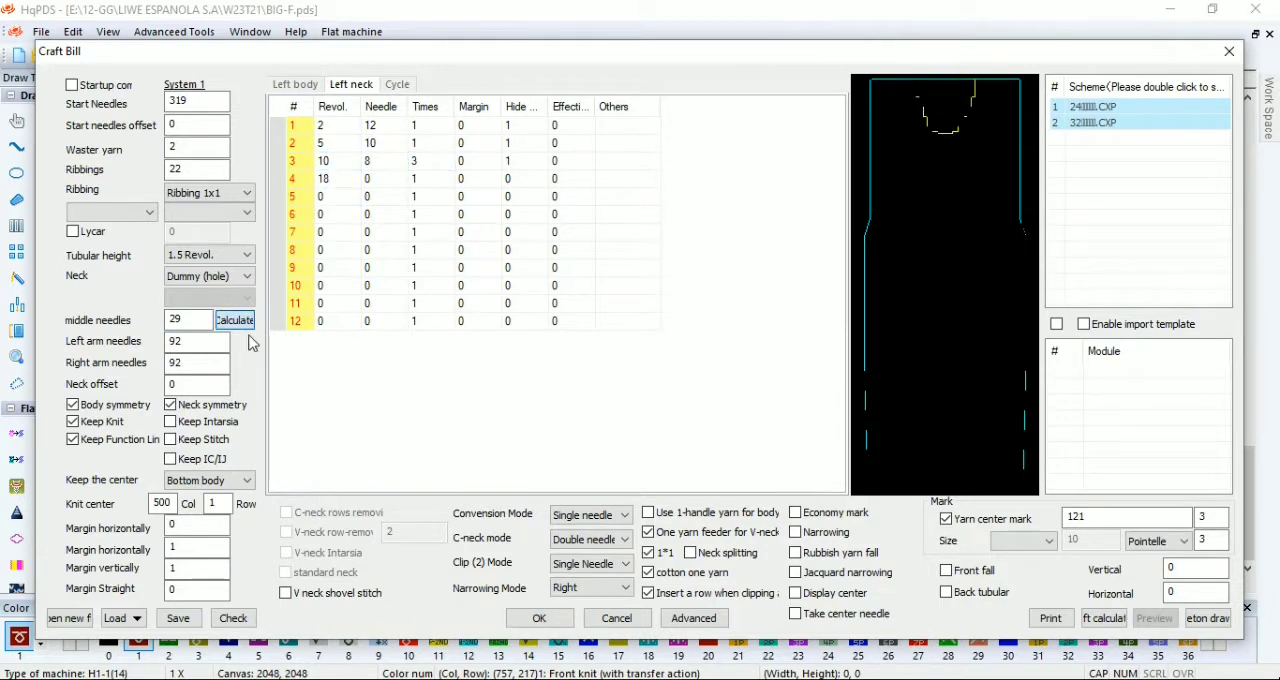
Step: Check the completed craft bill and apply it to shape the BIG-F panel
left_click(290, 87)
left_click(231, 618)
left_click(545, 621)
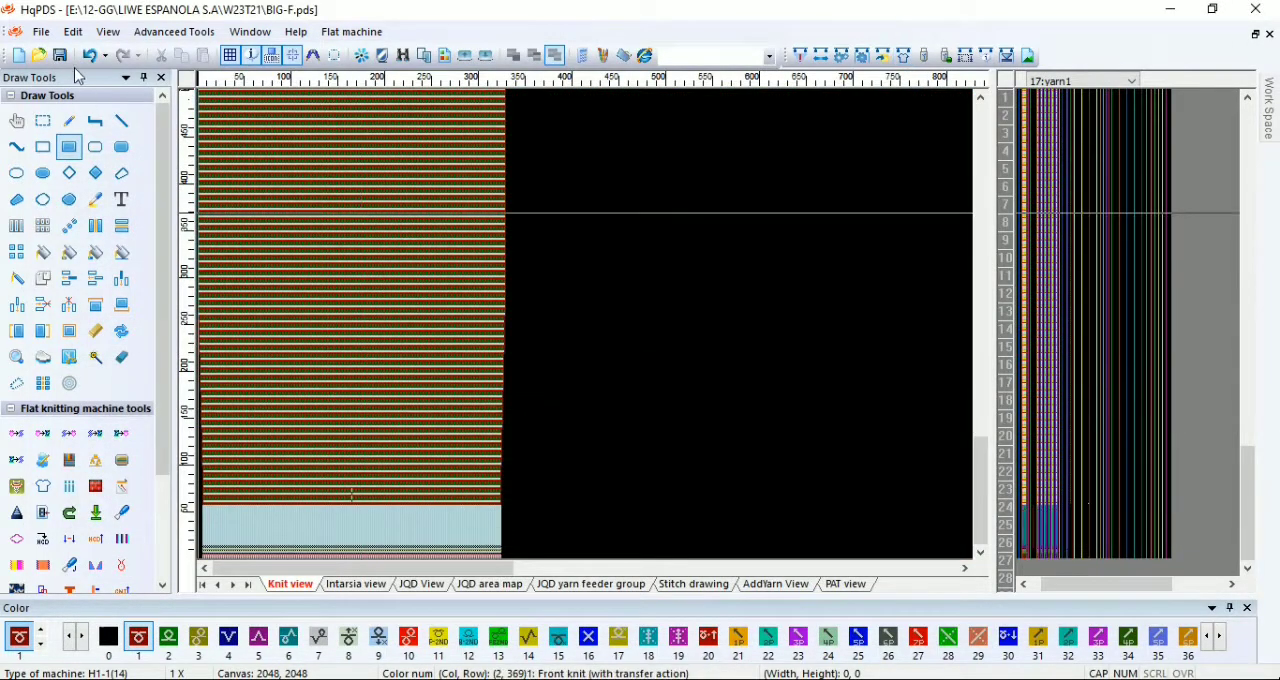
Step: Undo the panel shaping and save the pattern as 21-M-F in the W23T21 folder
left_click(89, 56)
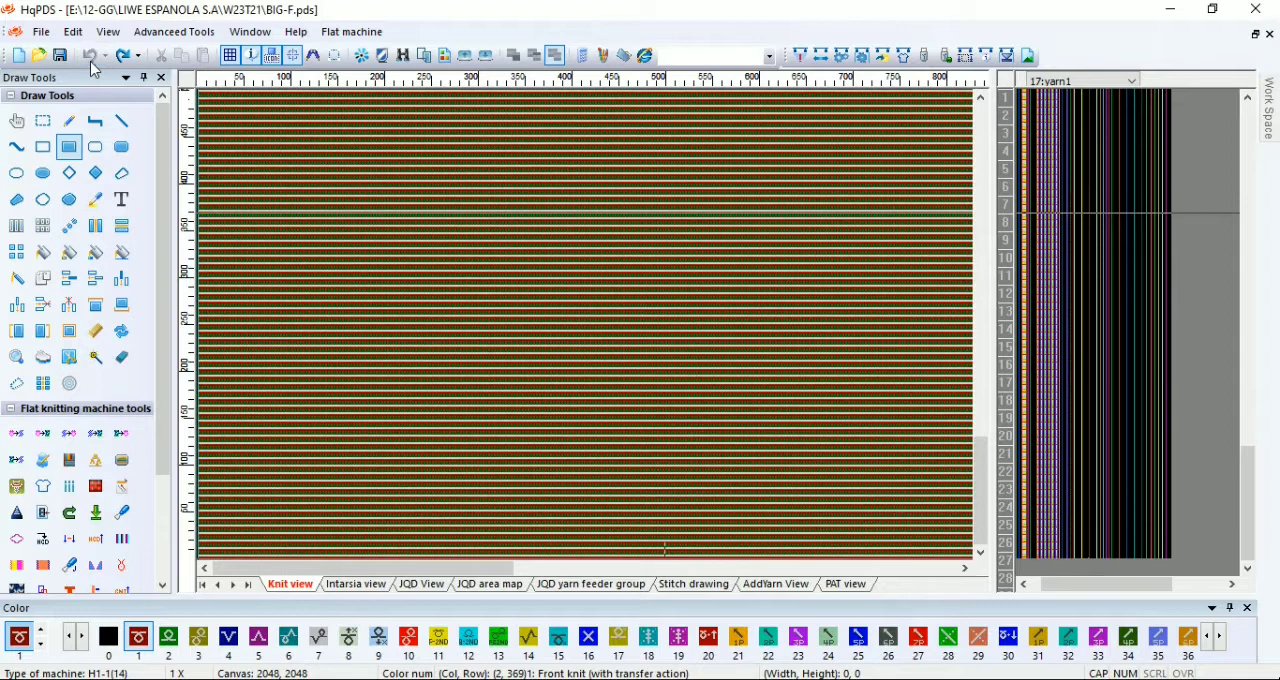
left_click(41, 31)
left_click(58, 189)
left_click(606, 246)
double_click(598, 465)
type("F")
left_click(833, 533)
Step: Open the craft bill for 21-M-F and apply it to shape the panel
left_click(906, 60)
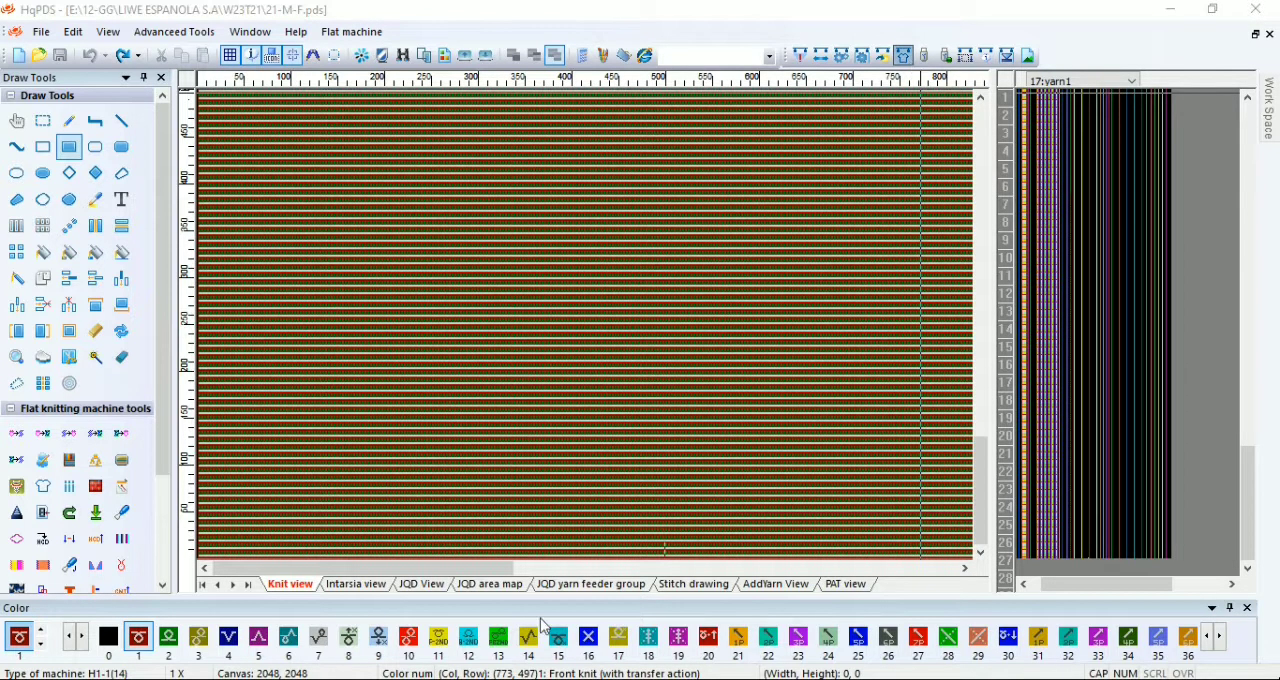
left_click(538, 618)
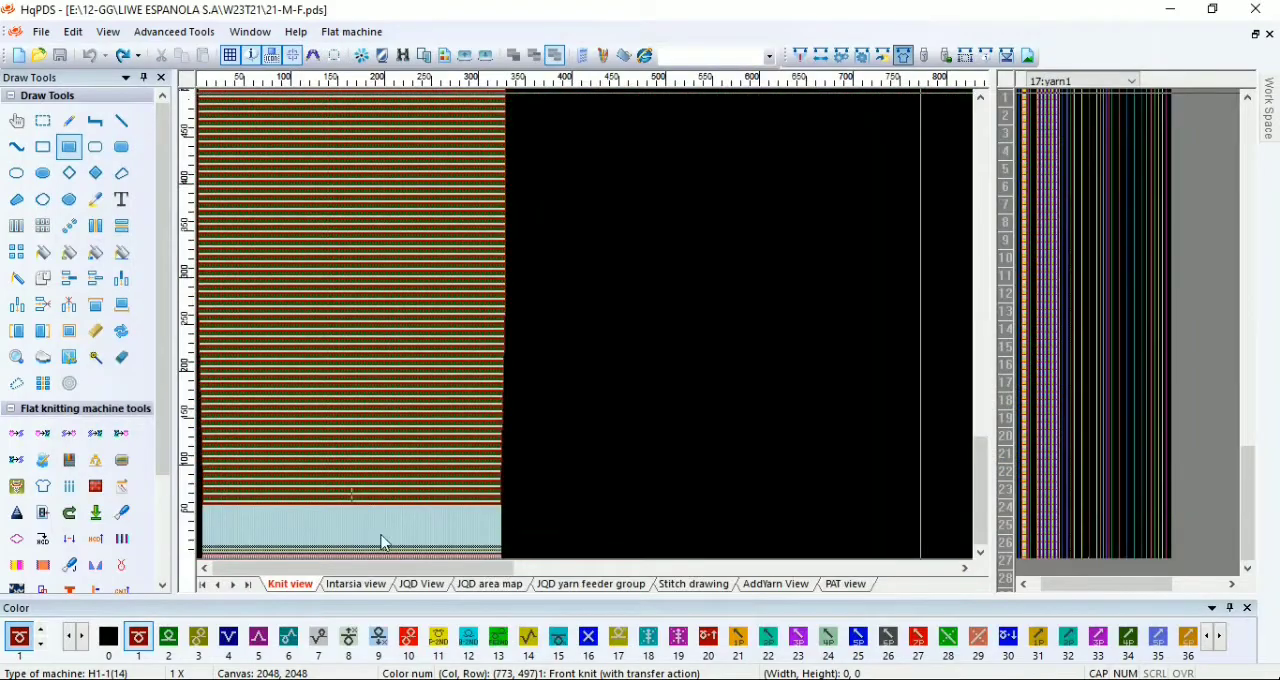
Step: Fill a function-line column alongside the ribbing rows with code 2
scroll(384, 538, "up", 4)
scroll(590, 397, "up", 5)
key("2")
mouse_move(1150, 560)
left_mouse_down()
mouse_move(1146, 163)
mouse_move(1148, 340)
mouse_move(1171, 366)
mouse_move(1171, 349)
left_mouse_up()
scroll(1146, 163, "up", 1)
scroll(580, 306, "down", 2)
scroll(593, 324, "down", 2)
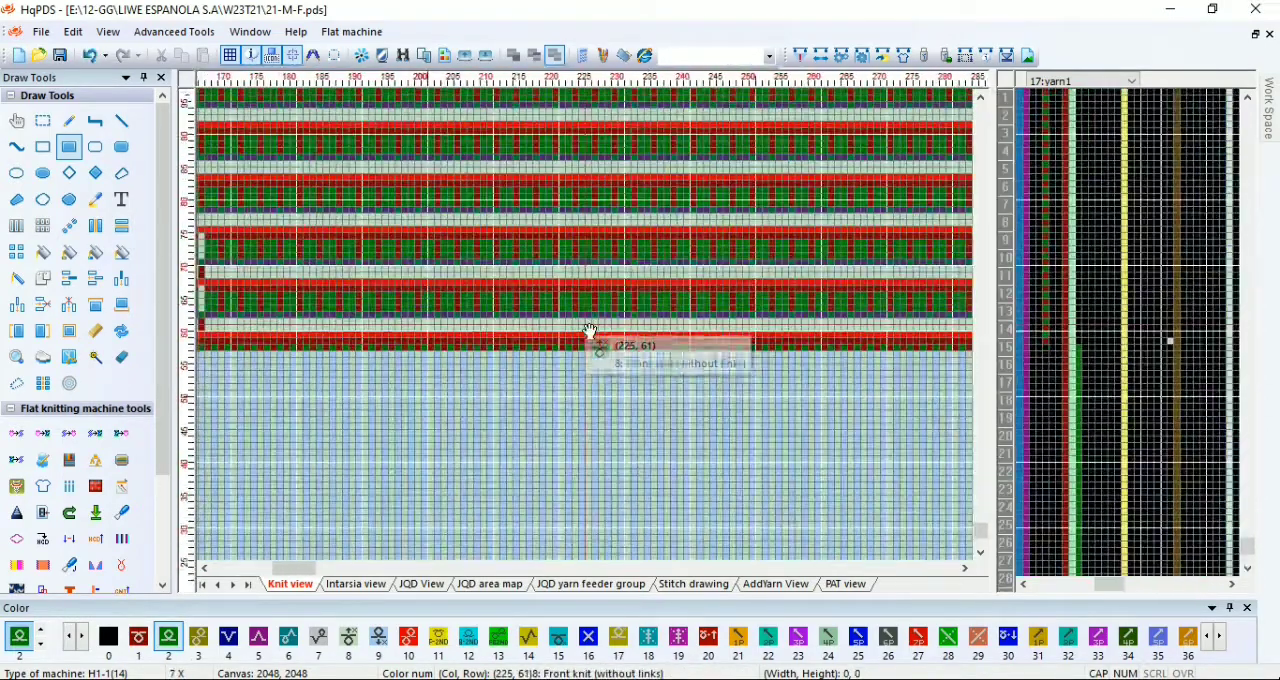
Step: Fill the edge cells beneath the first right-side narrowing transfers, up to row 550, with front knit code 1
scroll(590, 330, "down", 3)
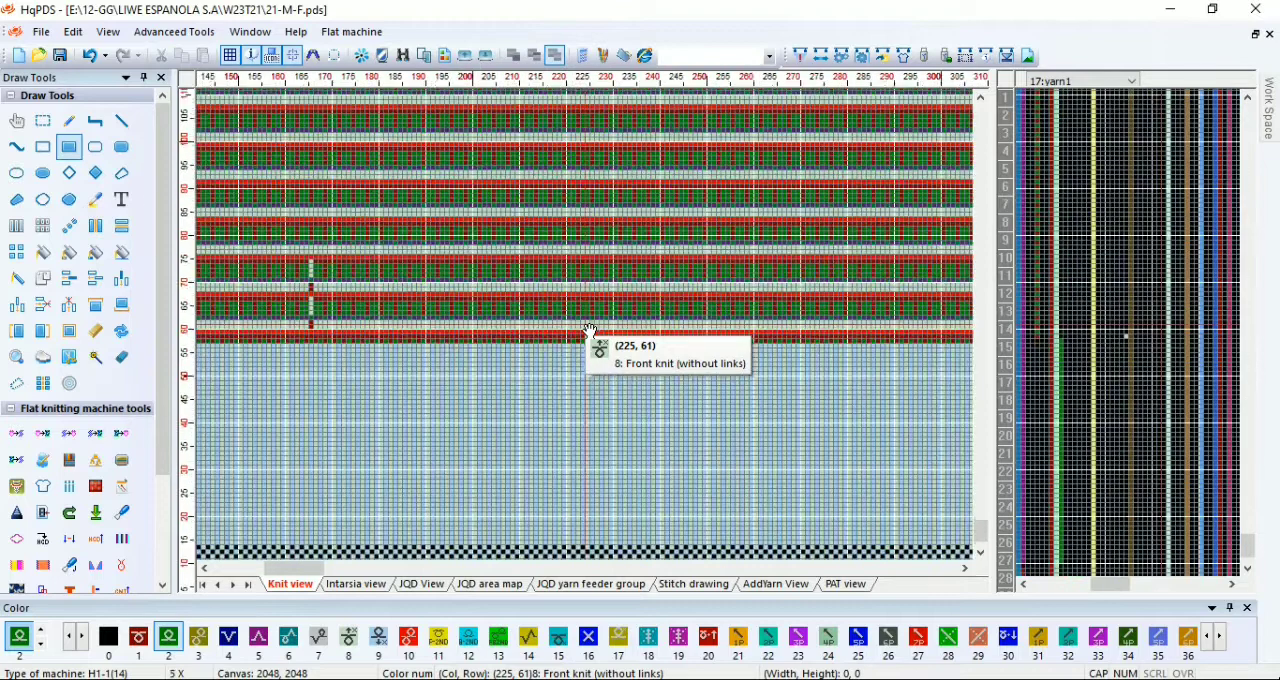
scroll(531, 249, "up", 1)
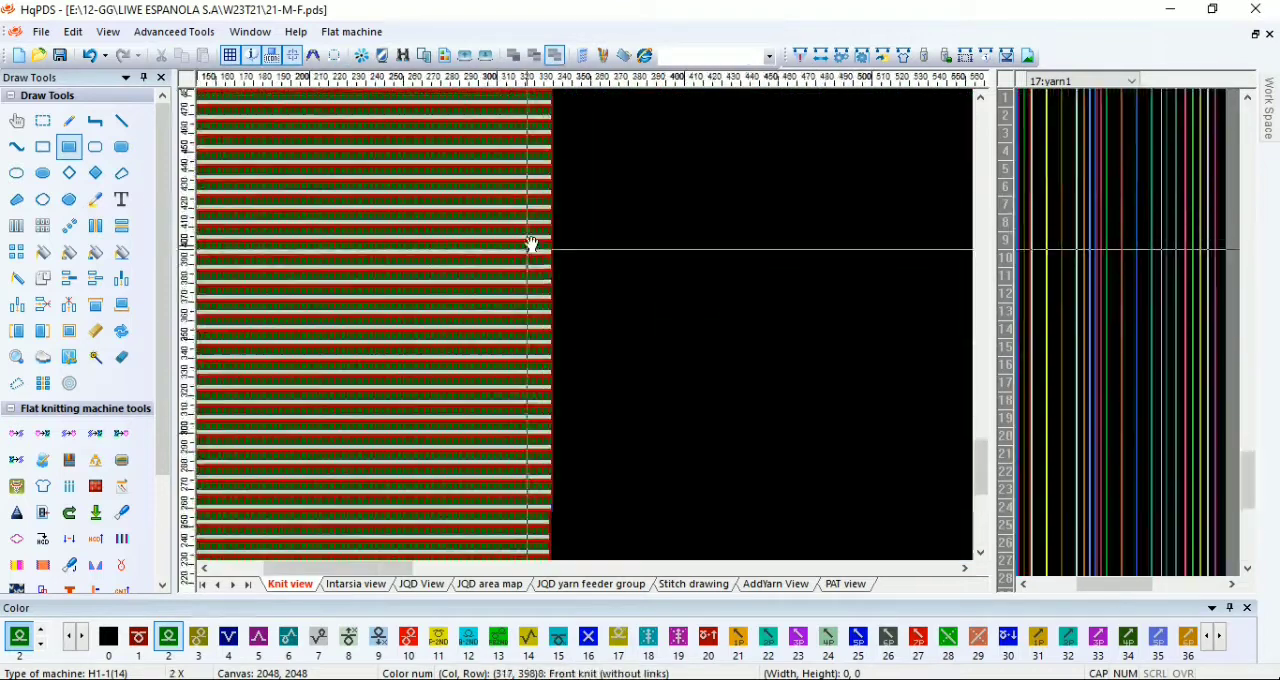
scroll(531, 258, "up", 1)
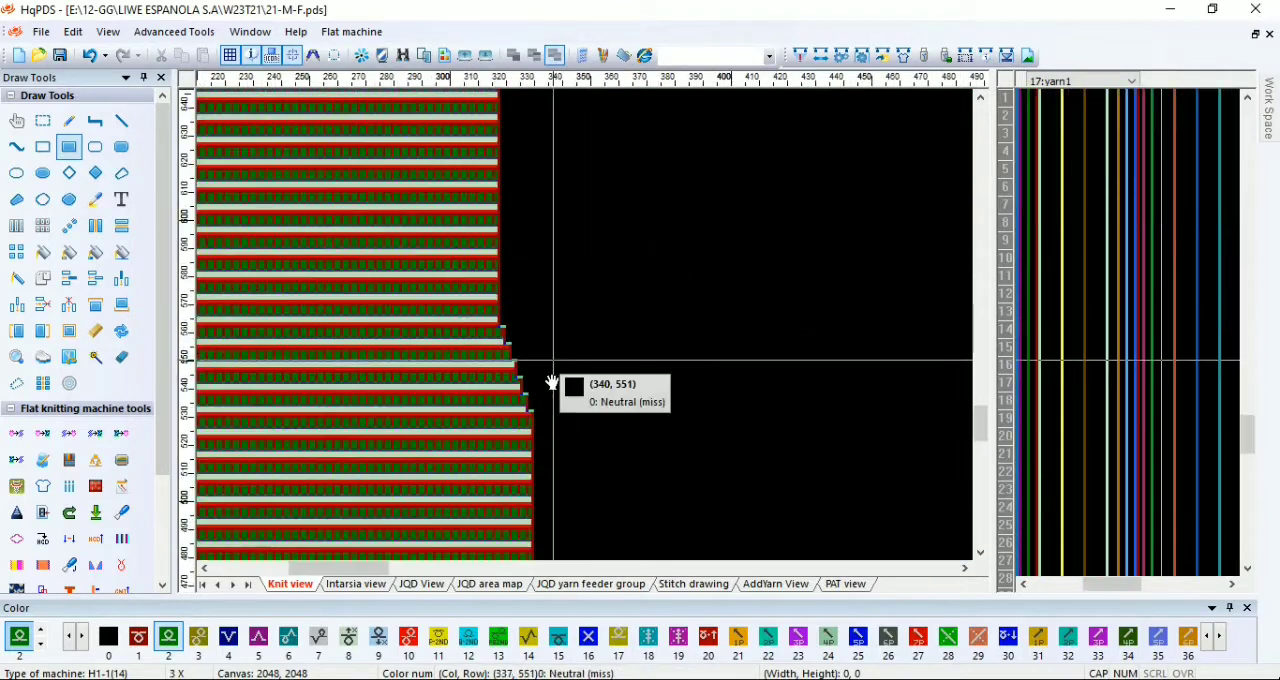
scroll(543, 372, "up", 4)
scroll(538, 379, "up", 1)
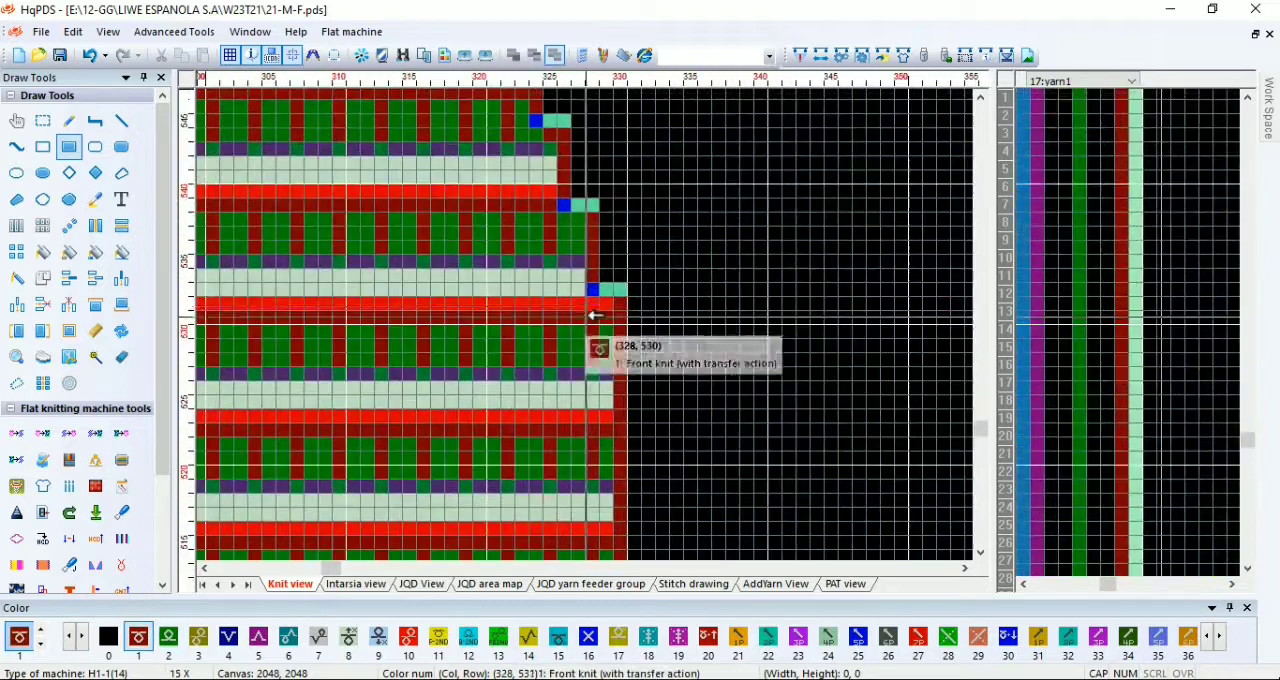
scroll(593, 326, "up", 2)
scroll(593, 326, "up", 1)
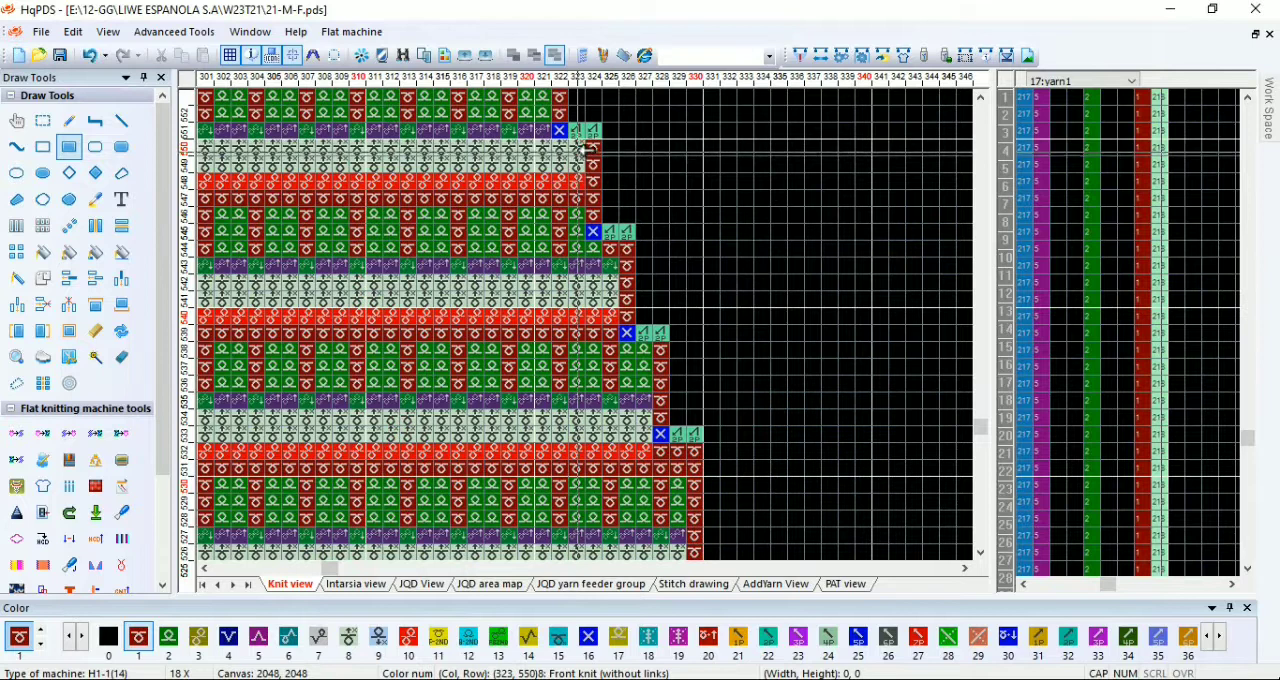
scroll(597, 330, "up", 1)
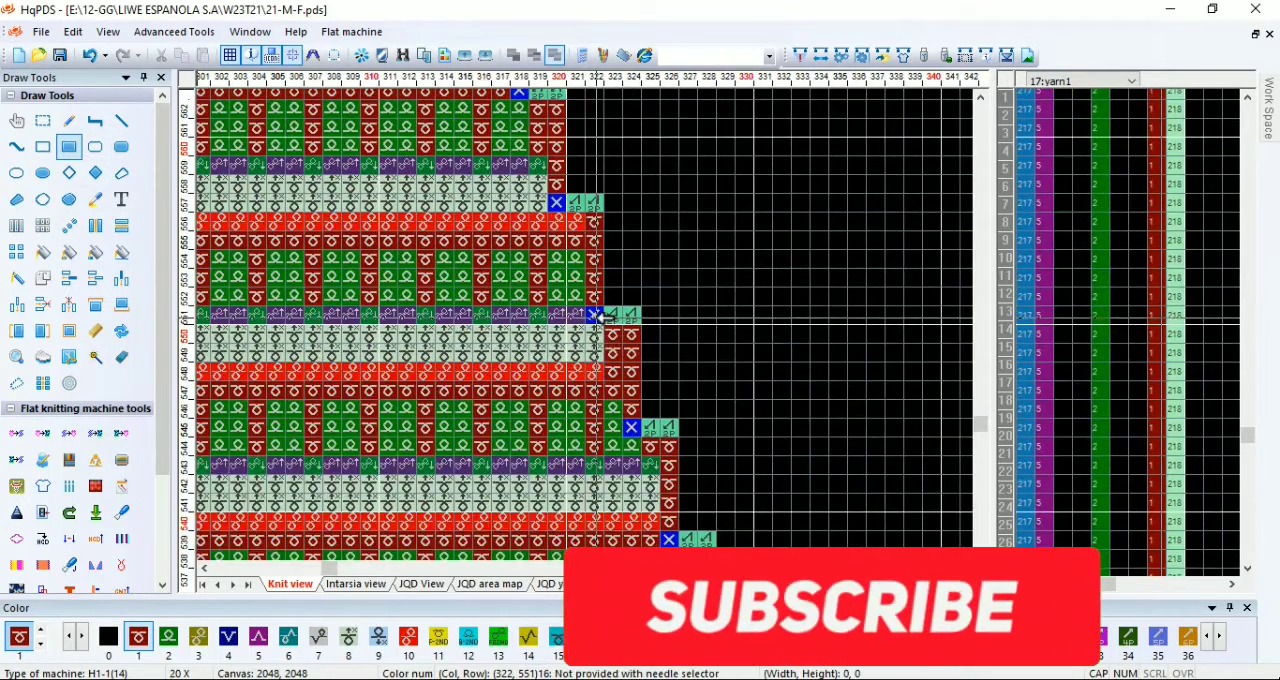
Step: Paint a single code 69 stitch at column 322, row 550, beneath the right-side narrowing transfer
key("a")
left_click_drag(542, 314, 582, 316)
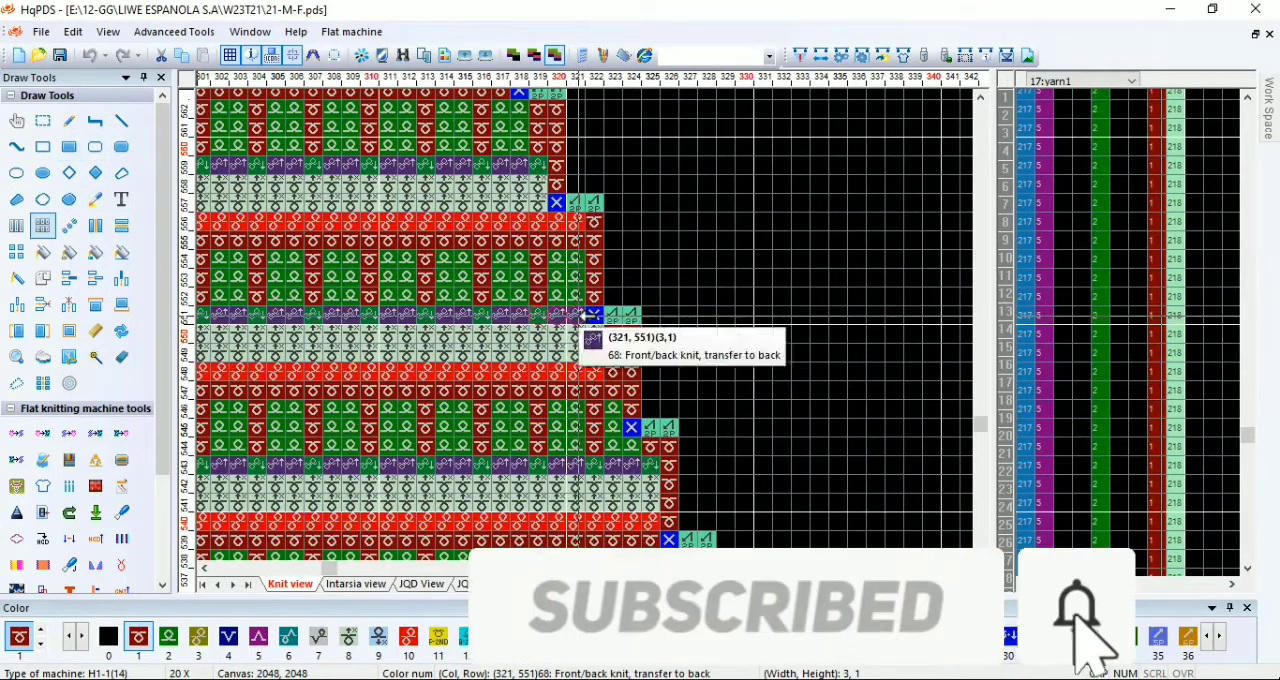
left_click(68, 123)
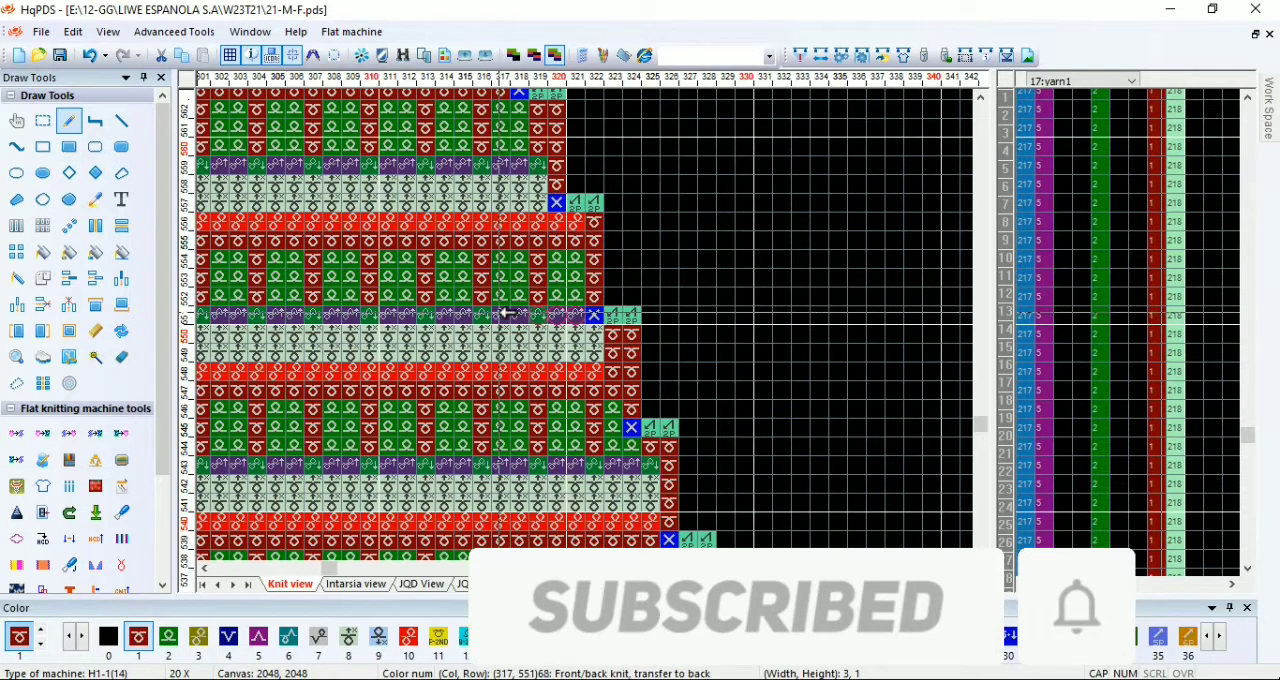
key("6")
key("8")
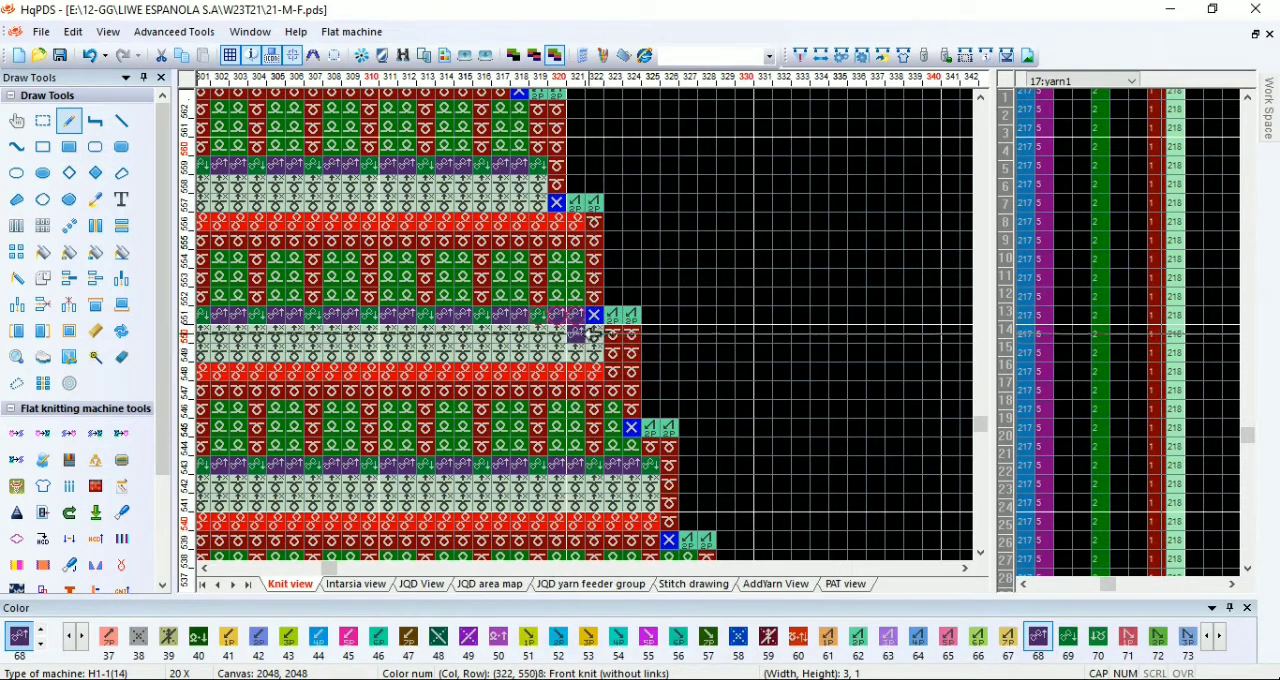
left_click(93, 58)
key("6")
key("9")
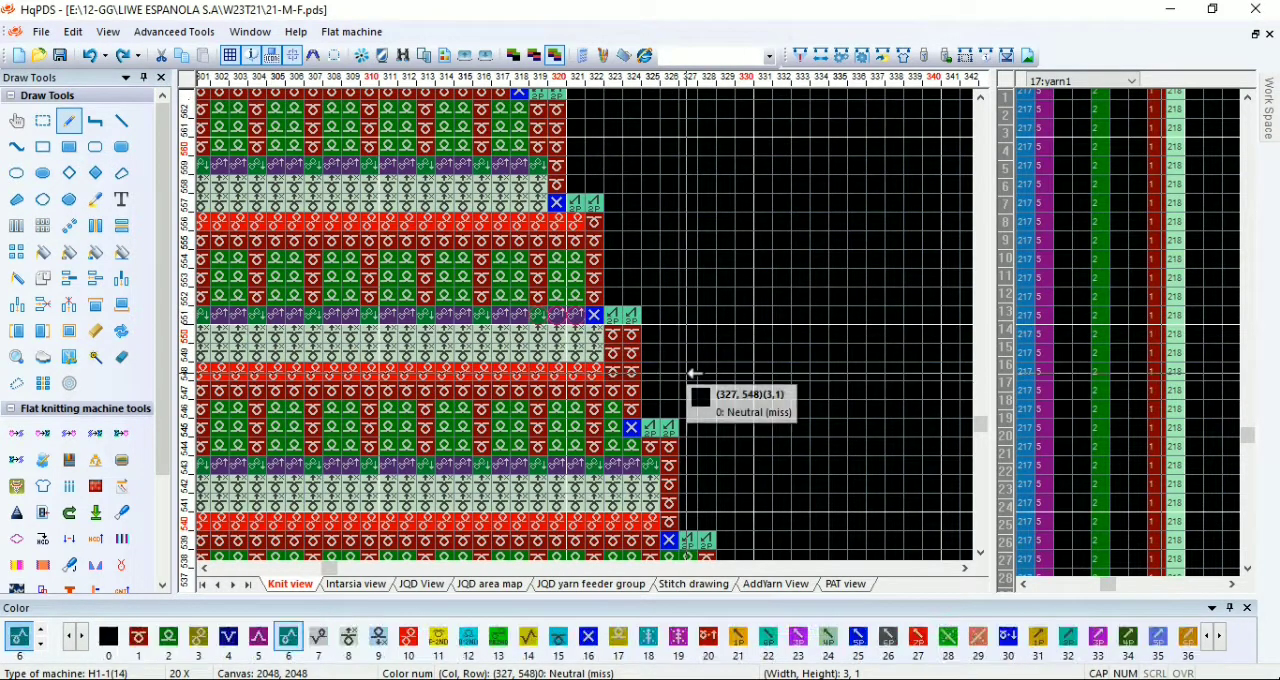
Step: Fill the edge cells beneath the remaining right-side and the left-side narrowing transfers with front knit code 1
scroll(600, 285, "up", 2)
key("1")
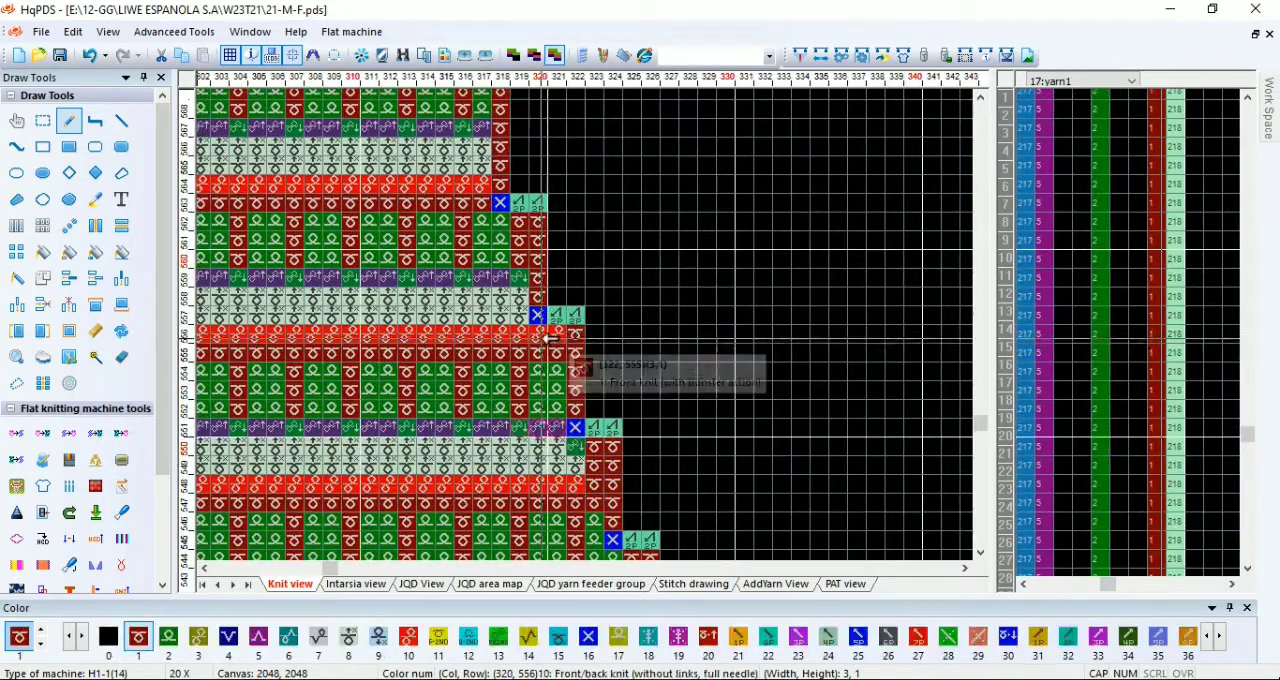
scroll(528, 283, "down", 4)
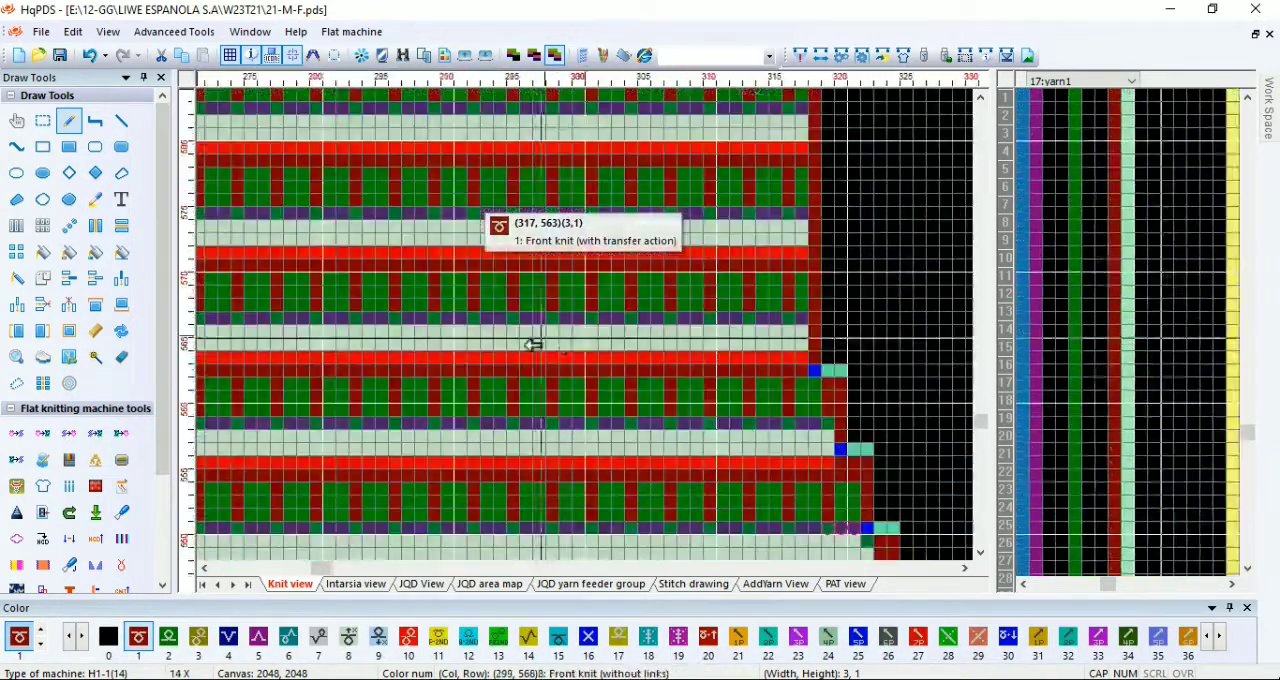
scroll(561, 308, "down", 3)
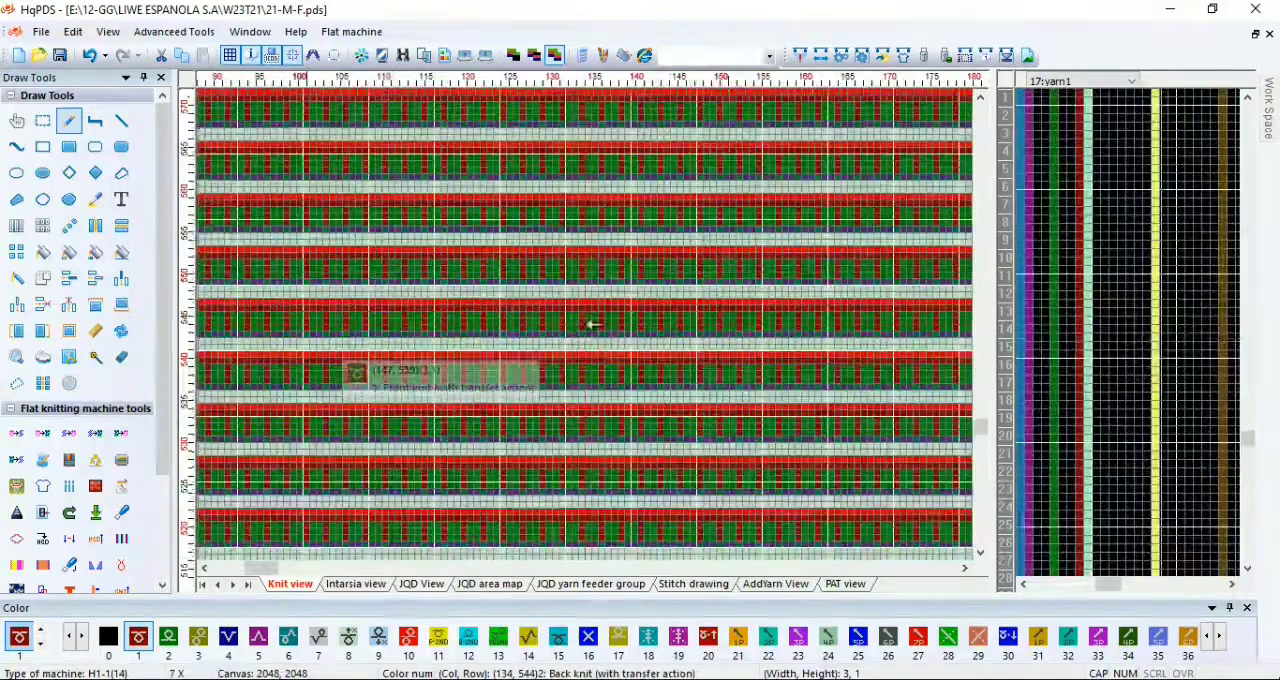
scroll(300, 340, "up", 4)
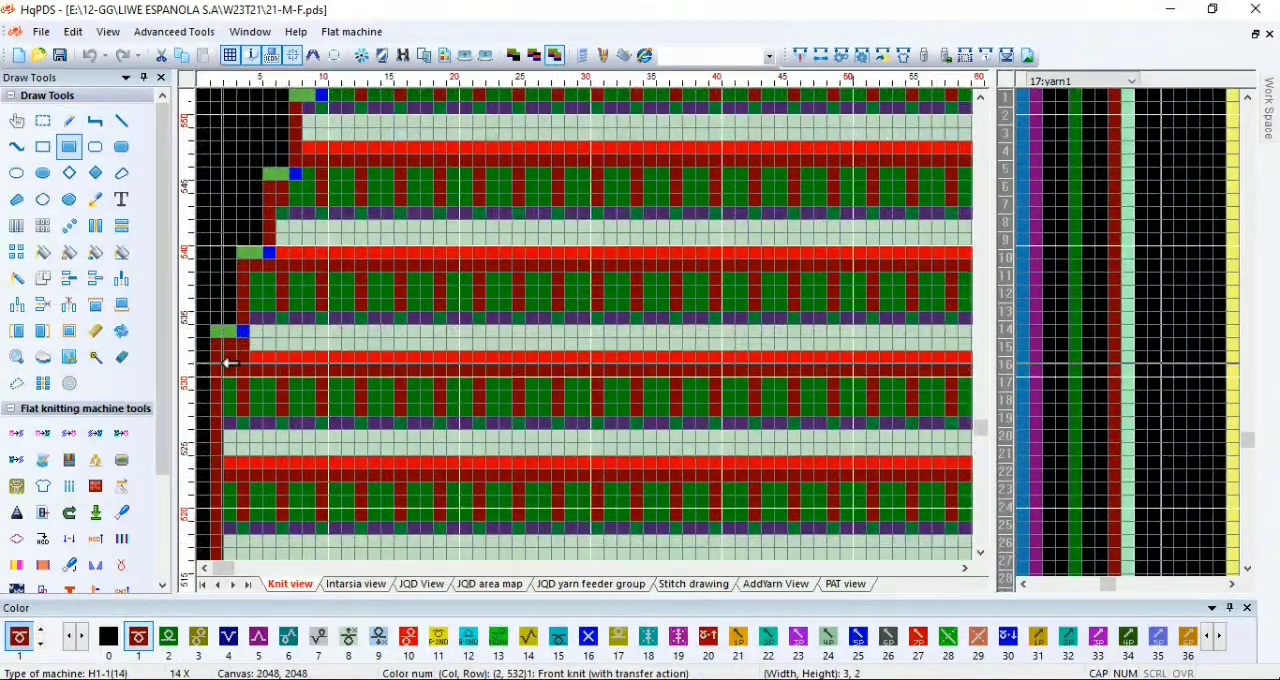
scroll(300, 250, "up", 2)
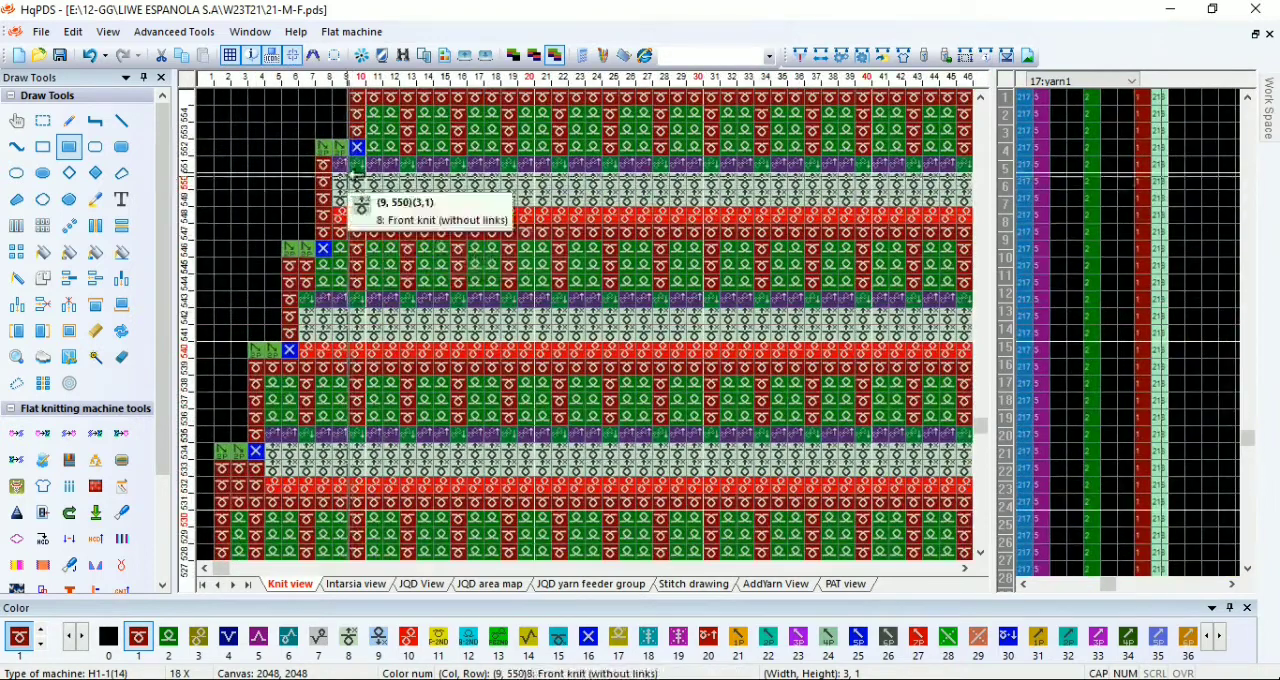
scroll(370, 289, "down", 2)
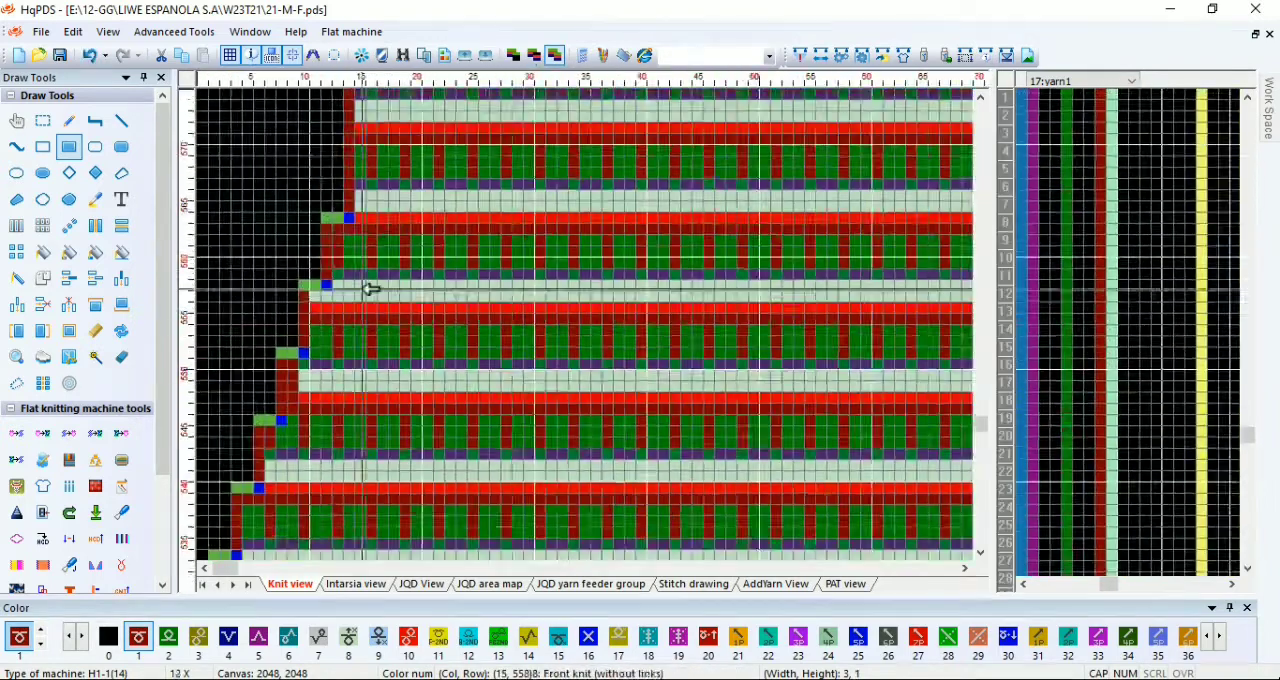
scroll(370, 289, "up", 1)
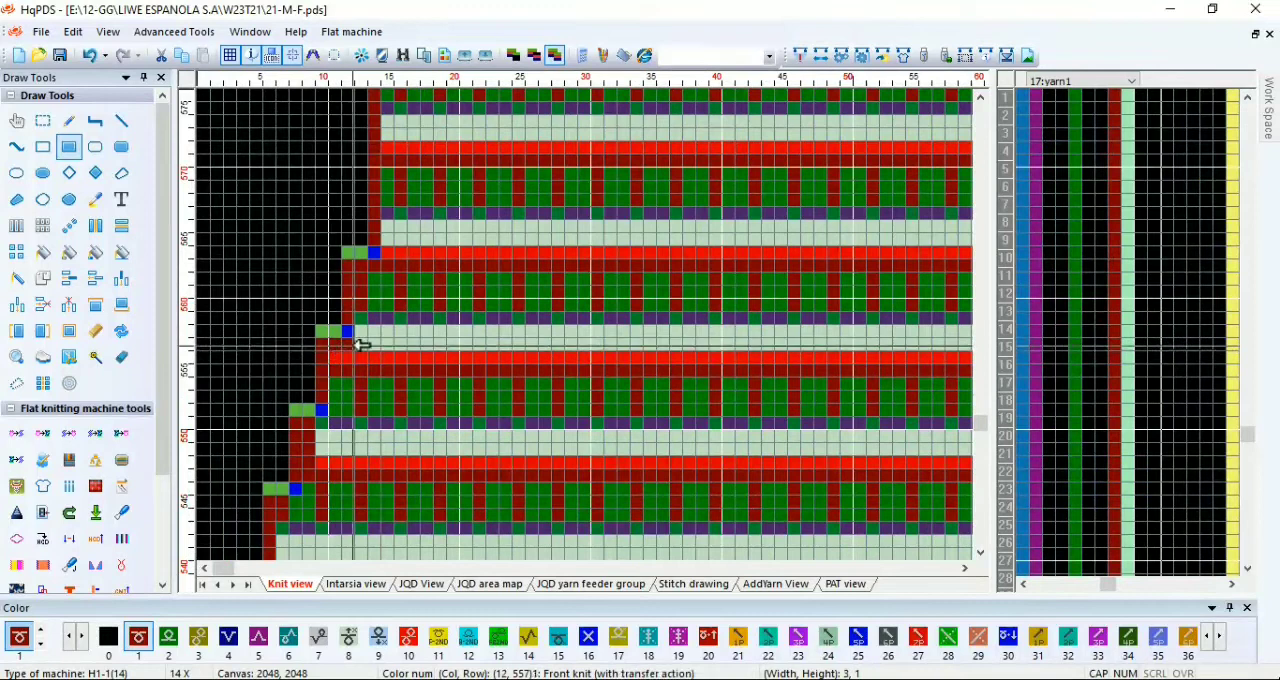
scroll(300, 280, "down", 3)
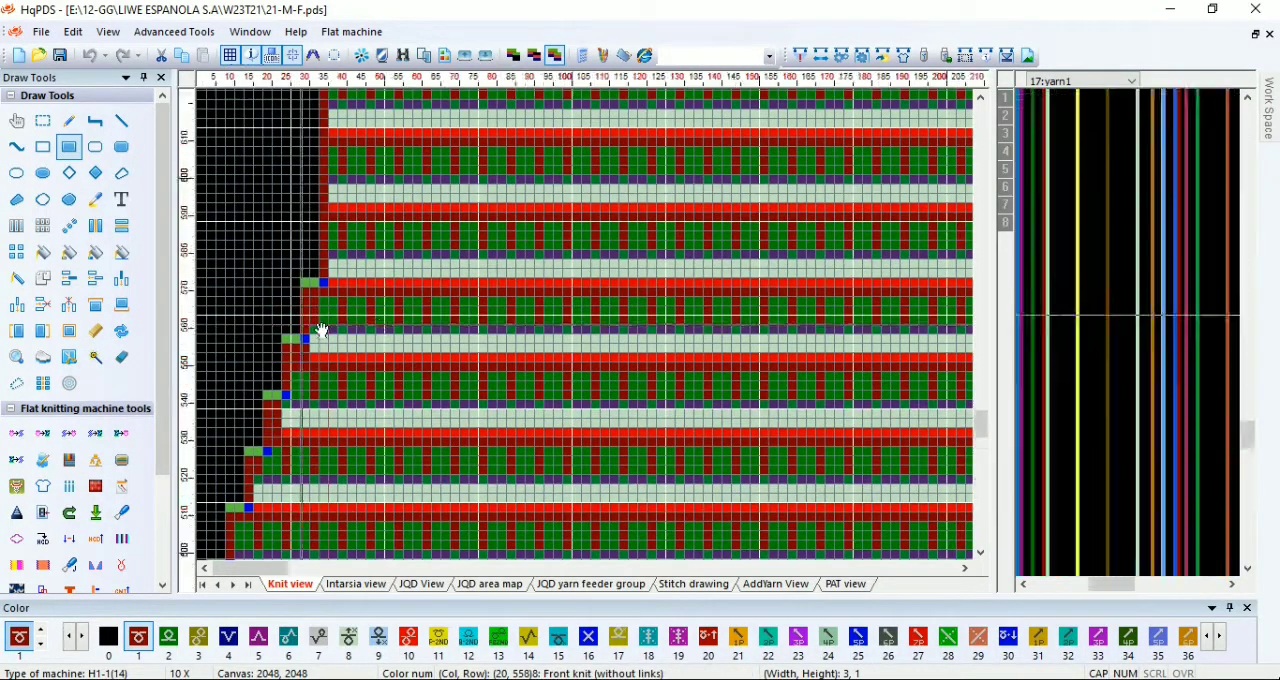
Step: Replace codes 8, 10, 68 and 69 with code 1 in a 29-by-4 block over the neck's middle needle marks, keeping code 61
scroll(300, 305, "down", 4)
scroll(577, 377, "up", 3)
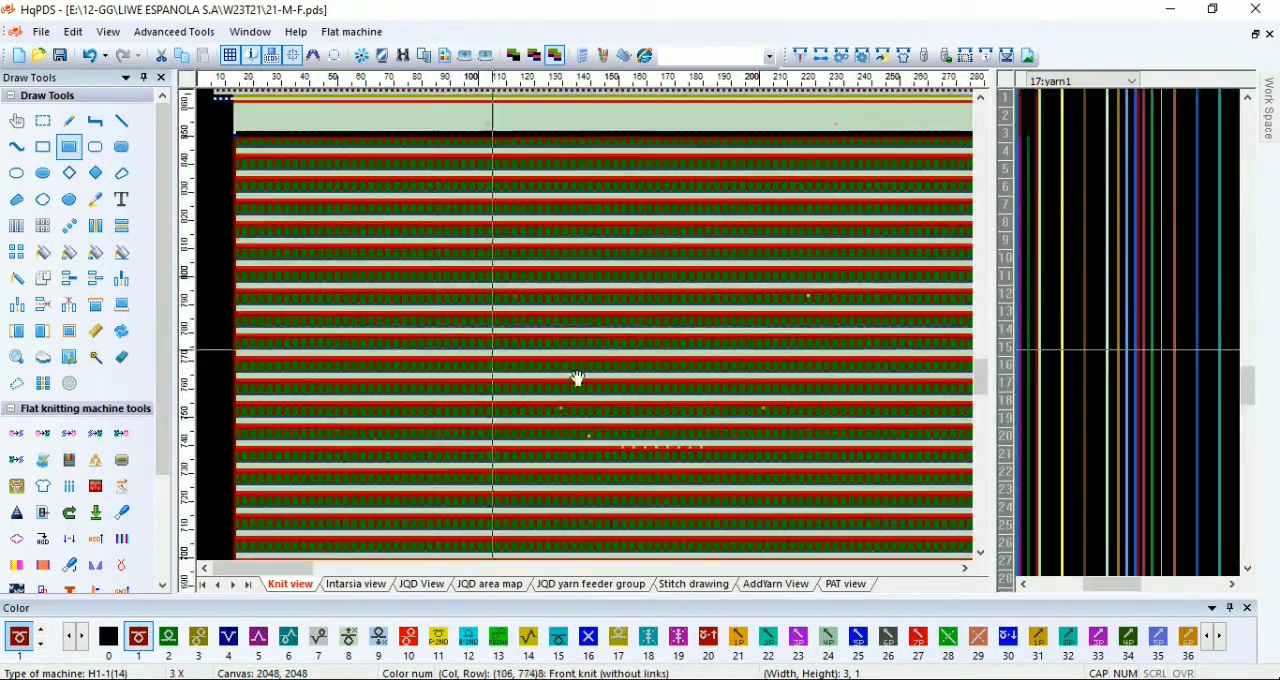
scroll(590, 330, "up", 1)
scroll(590, 330, "up", 2)
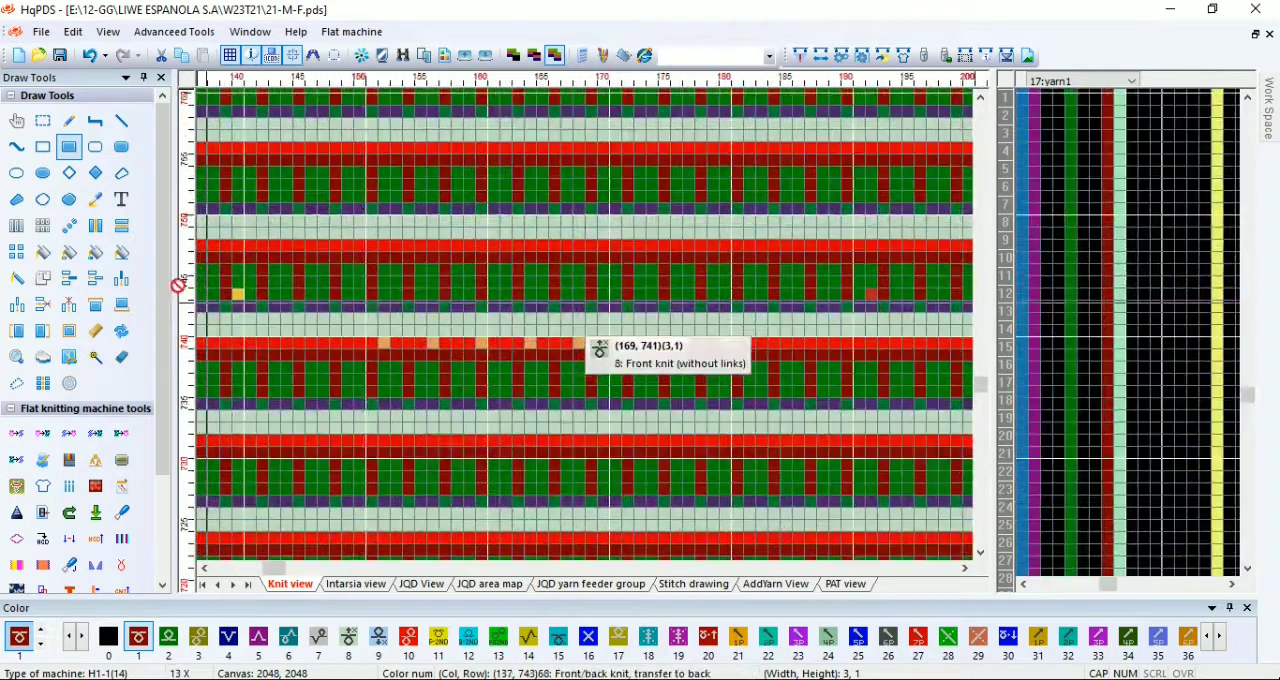
left_click(42, 124)
left_click_drag(389, 343, 577, 318)
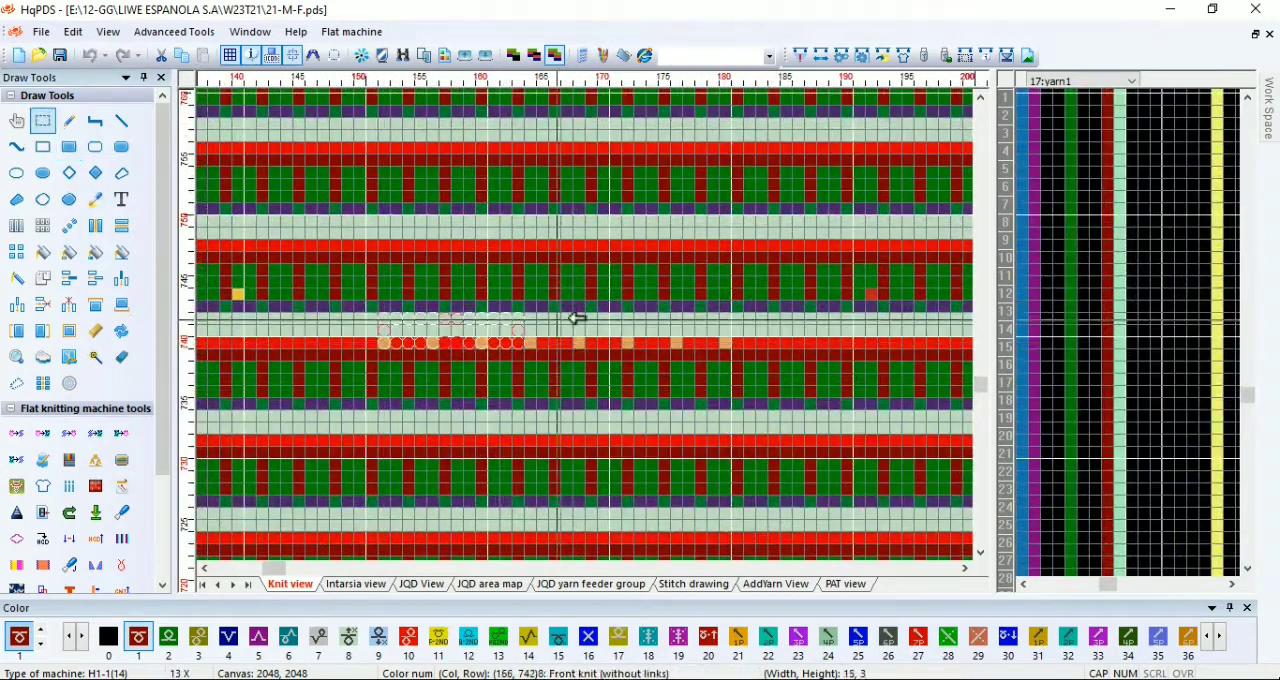
left_click_drag(728, 313, 731, 309)
key("r")
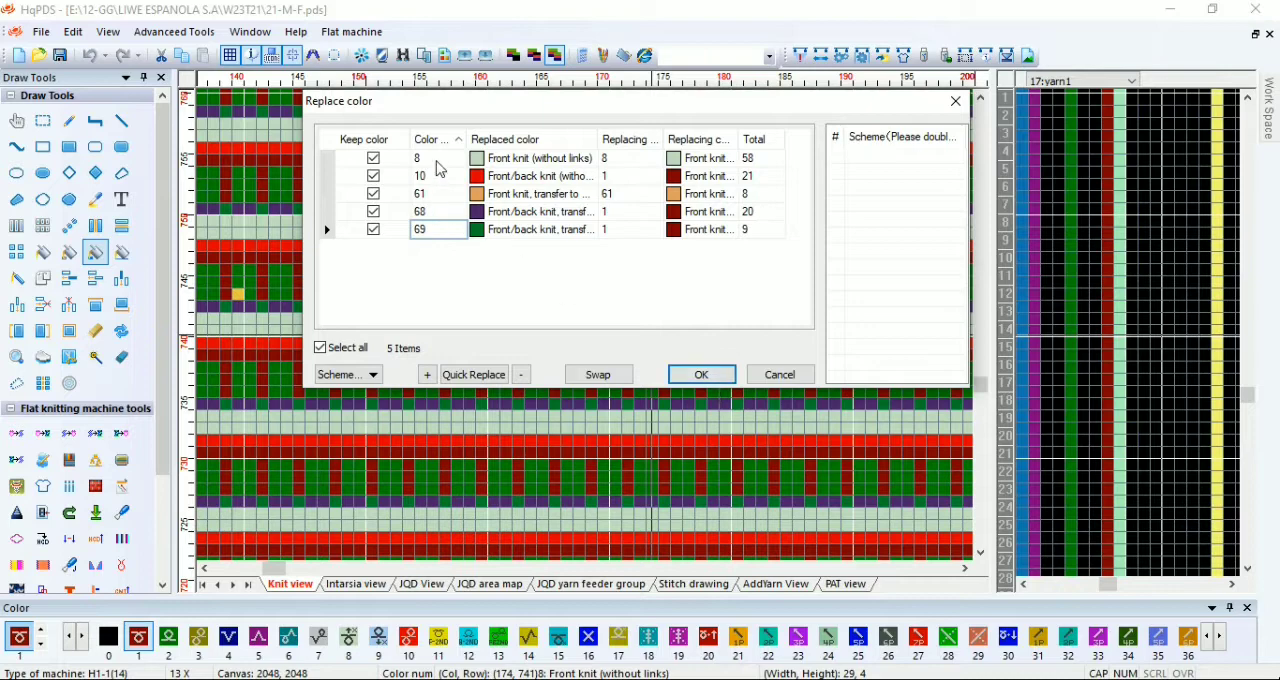
left_click(699, 374)
Step: Extend the code 1 block at the neck by one column on each side over rows 740 to 743
scroll(643, 371, "right", 5)
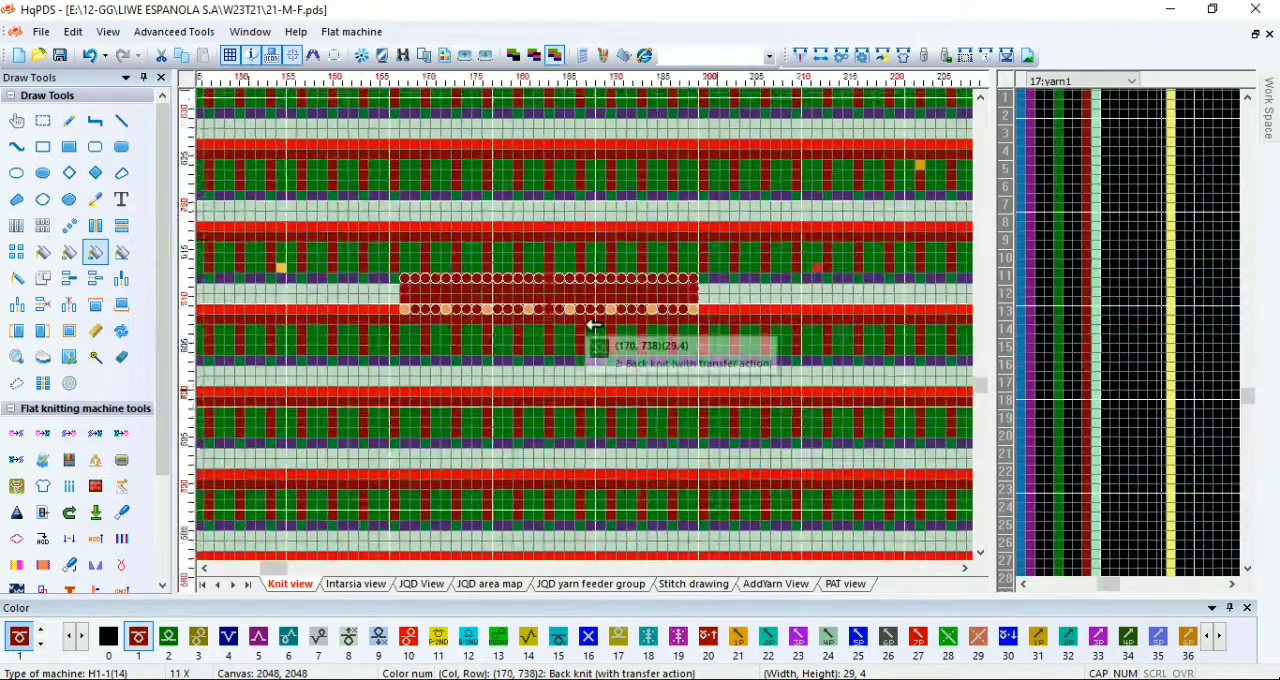
scroll(586, 324, "up", 2)
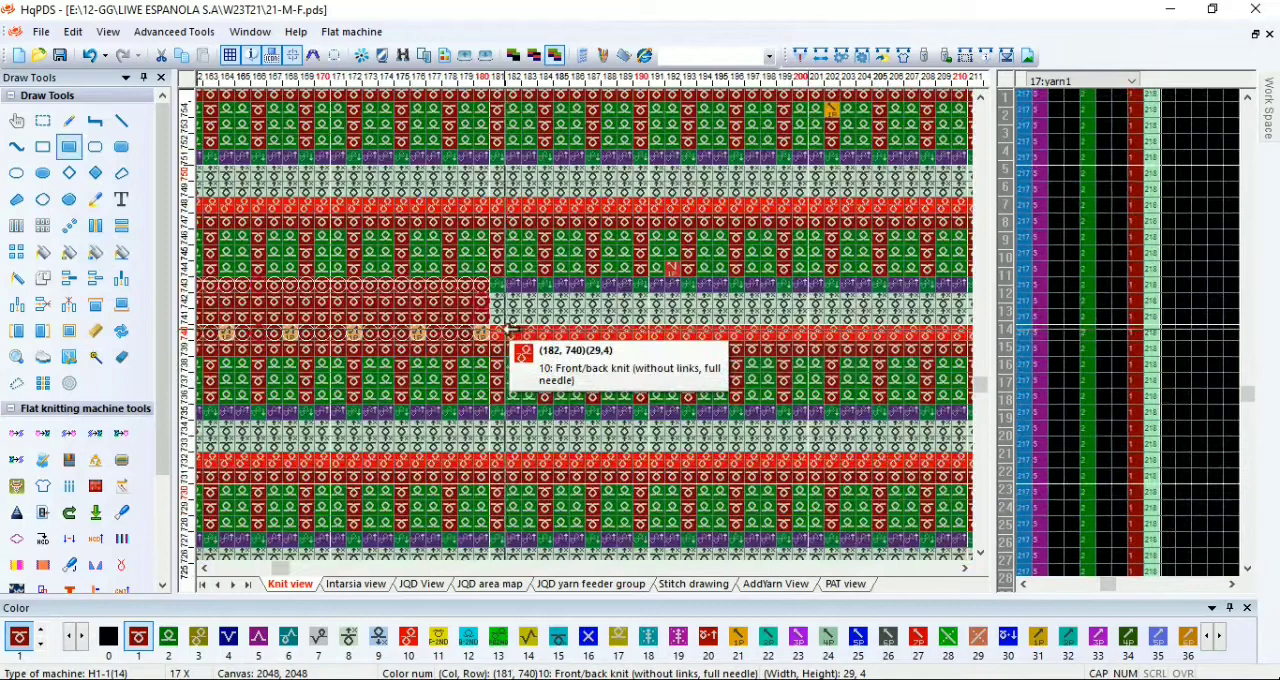
scroll(360, 335, "left", 8)
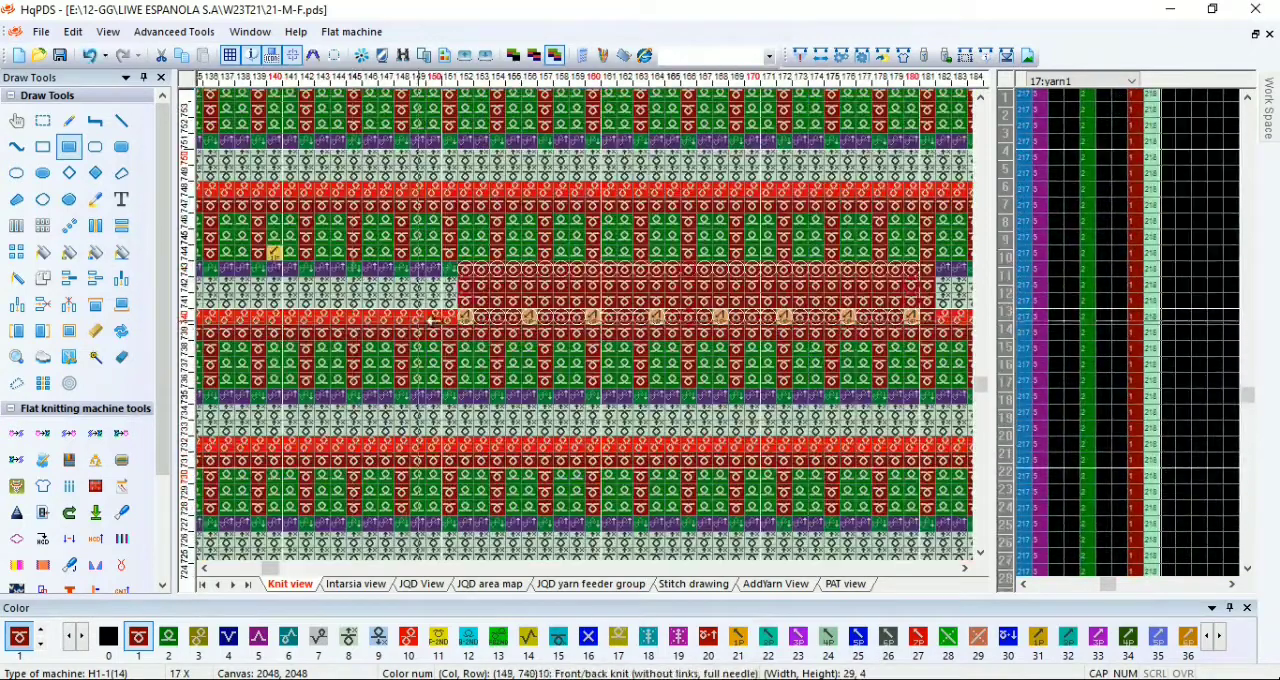
scroll(590, 334, "down", 3)
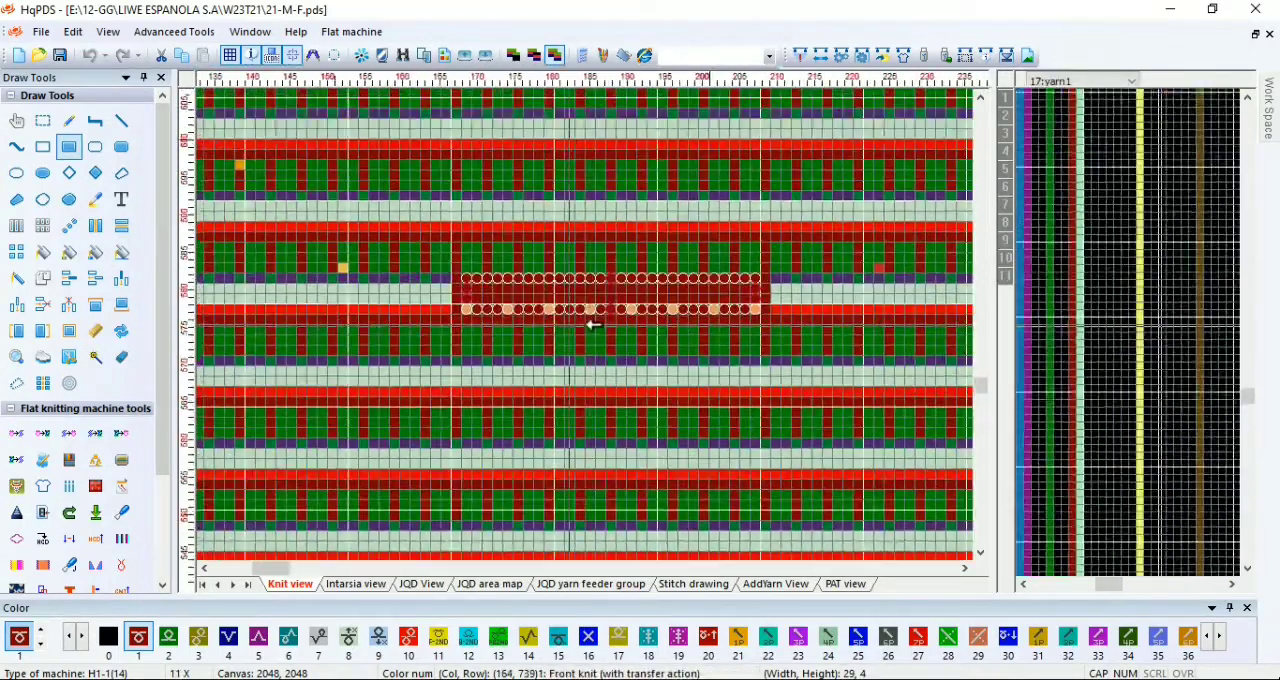
scroll(590, 332, "down", 4)
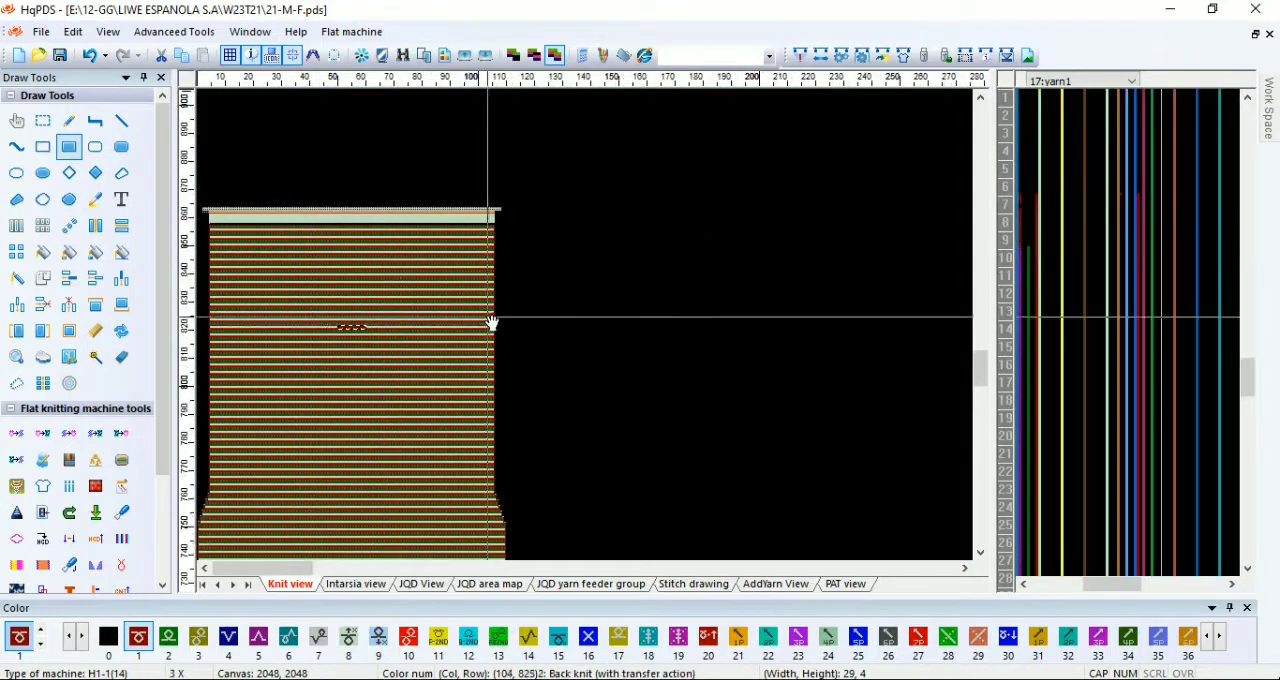
Step: Paint code 12 in the density function line on the last two body rows of 21-M-F, at rows 849 to 850
scroll(590, 325, "up", 3)
scroll(590, 325, "up", 3)
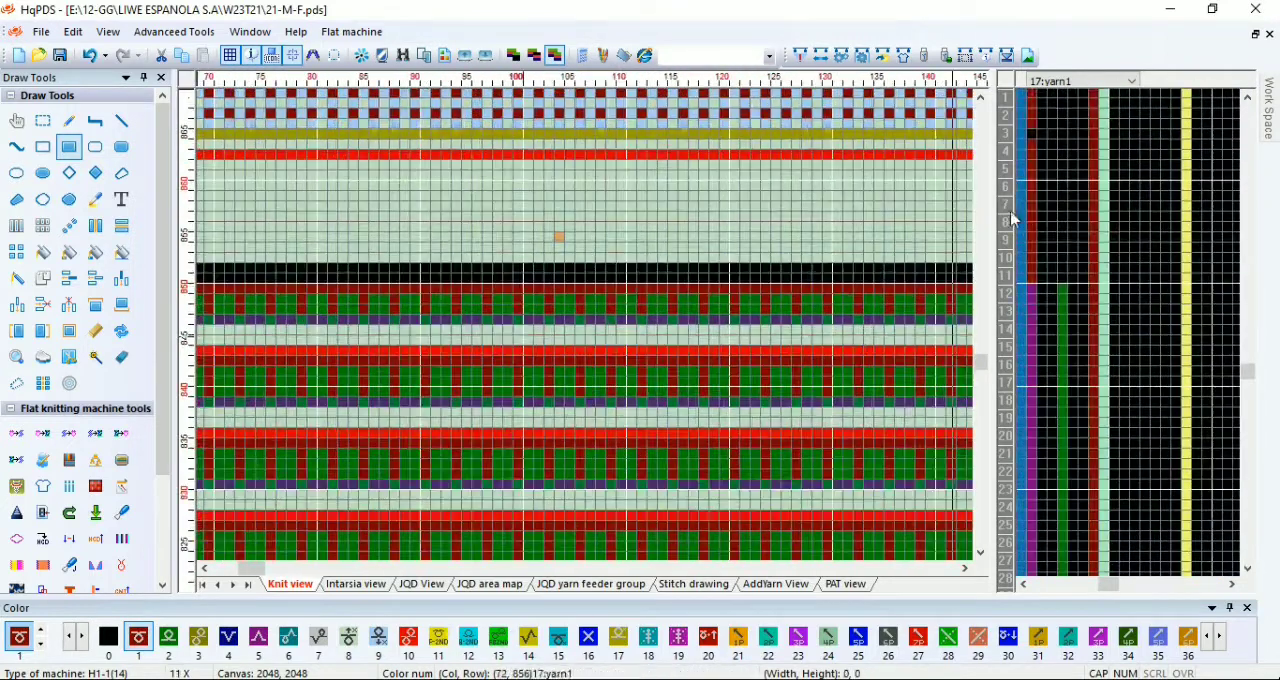
scroll(889, 284, "up", 1)
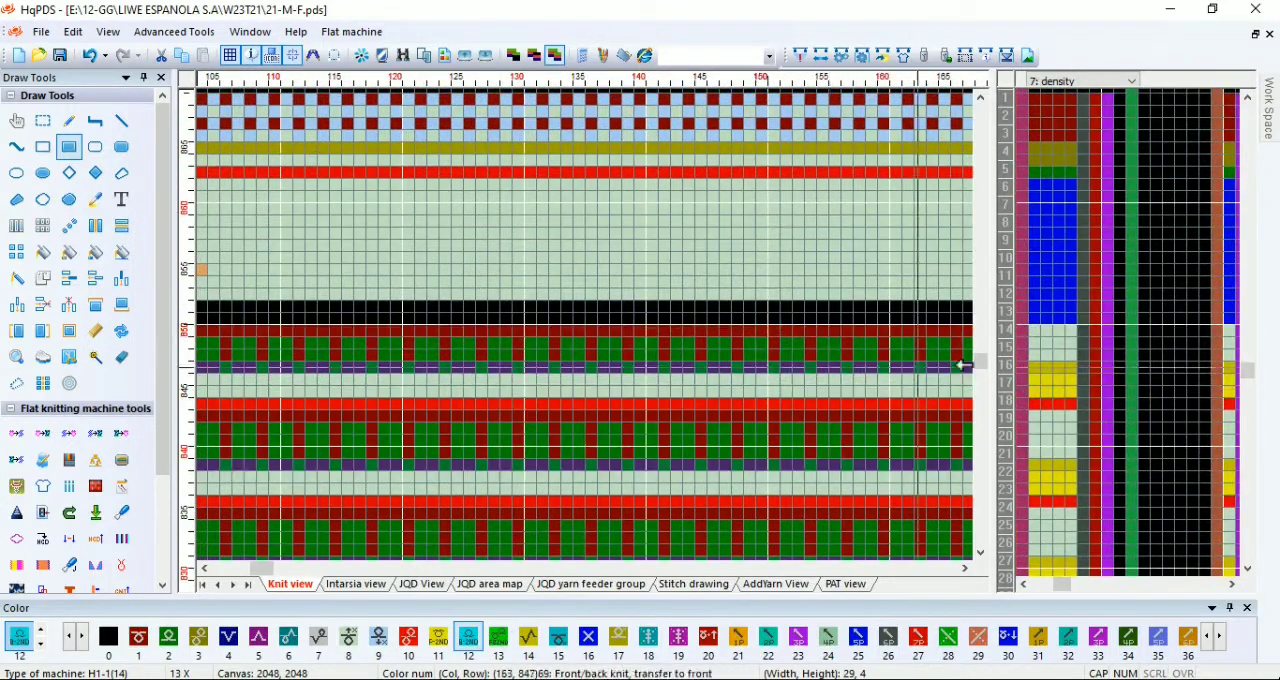
left_click_drag(1034, 331, 1072, 344)
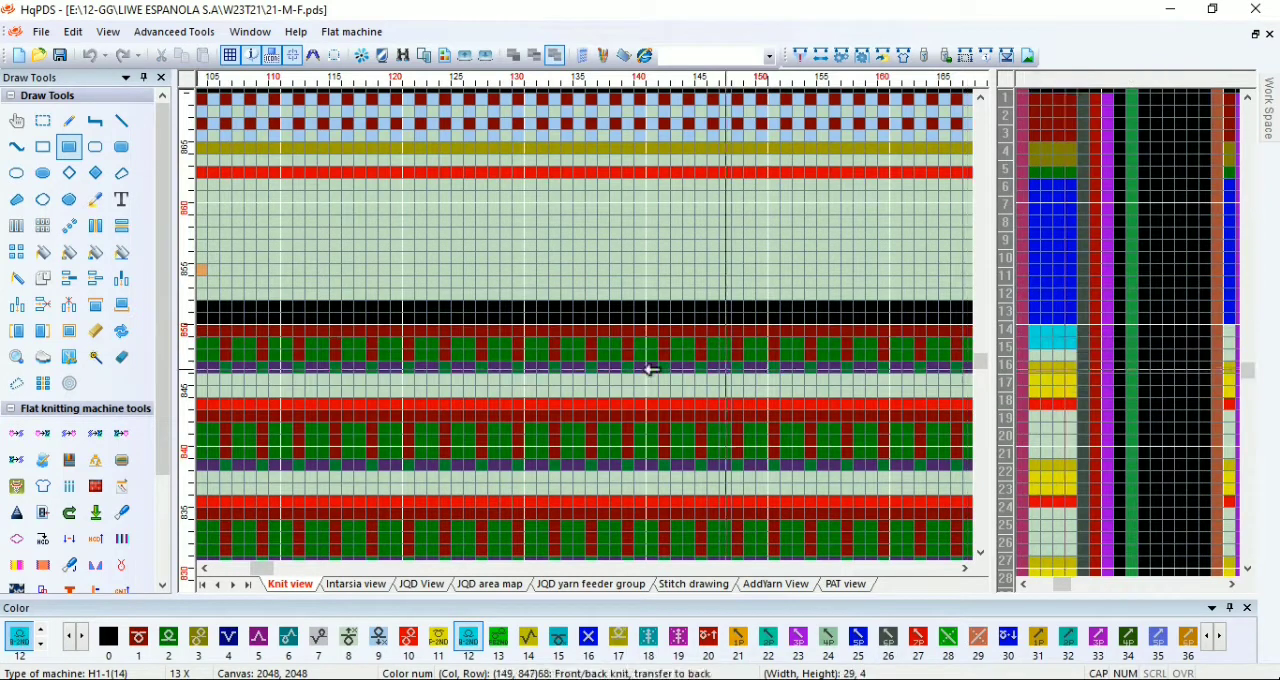
Step: Fill the topmost body rows below the waste section with front knit code 1 across the panel's full width
scroll(595, 325, "down", 4)
left_click_drag(575, 330, 580, 330)
scroll(434, 317, "up", 2)
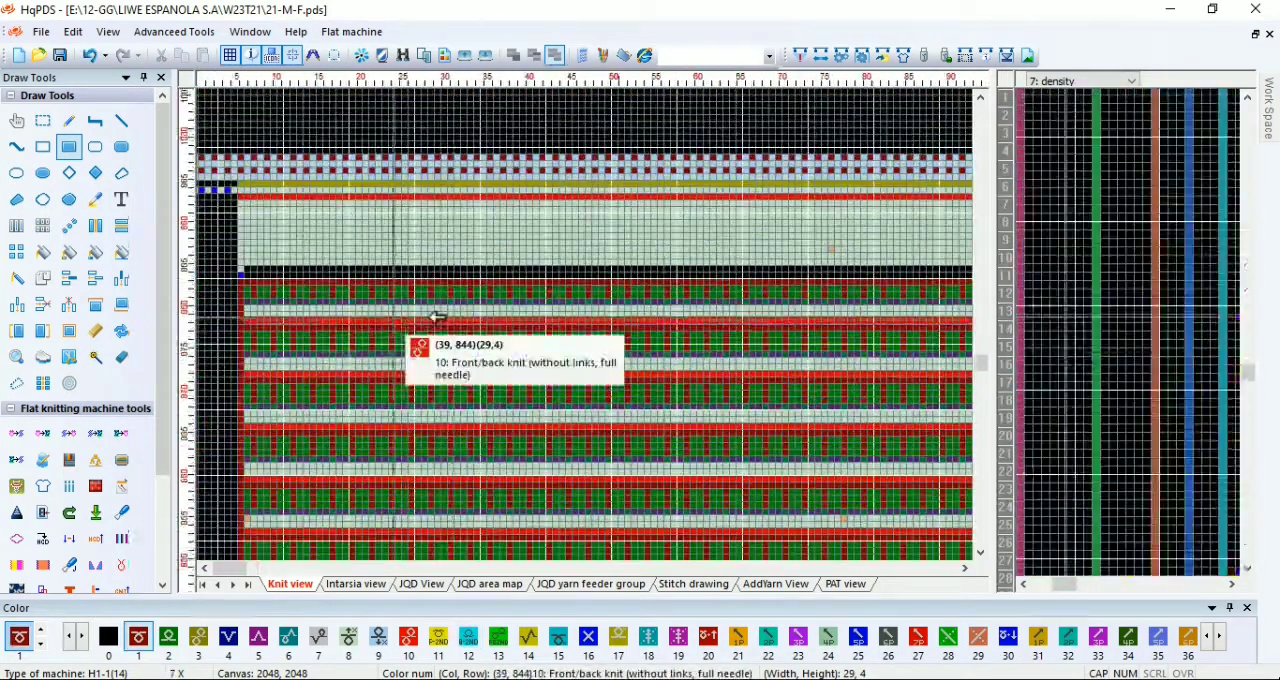
left_click_drag(313, 288, 909, 290)
scroll(720, 343, "down", 5)
scroll(814, 322, "up", 4)
scroll(595, 325, "up", 1)
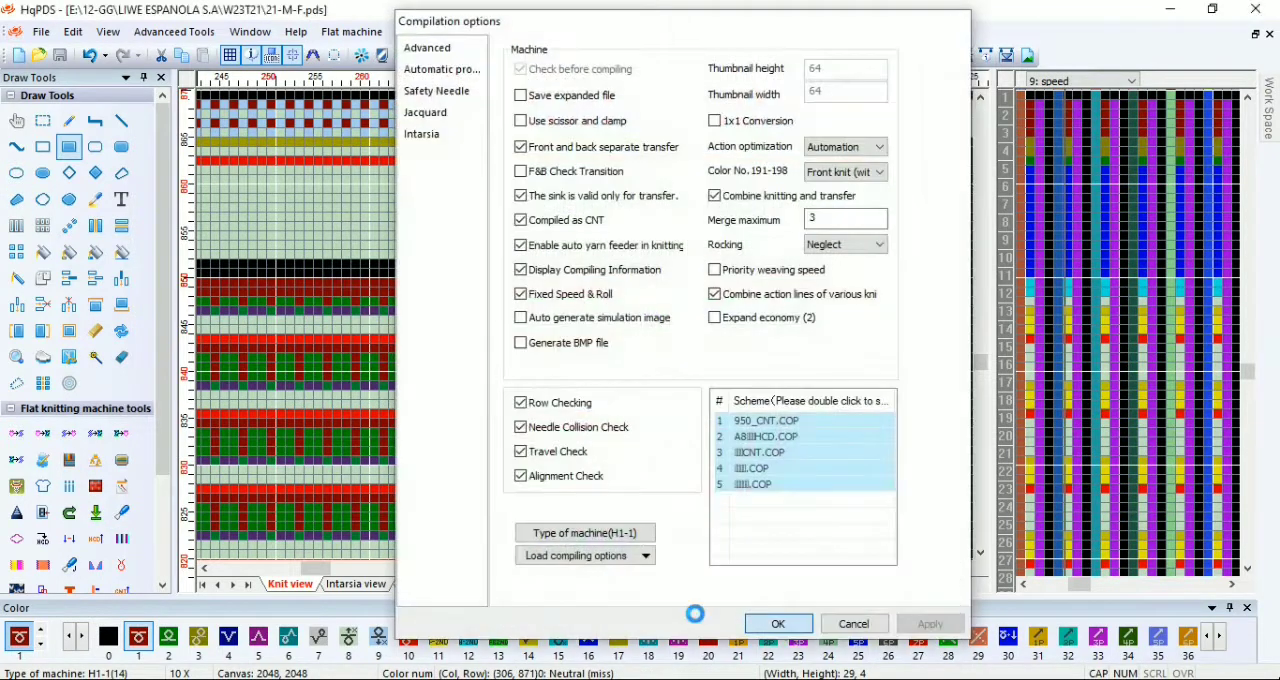
Step: Compile the 21-M-F pattern and dismiss the compiling information
left_click(770, 627)
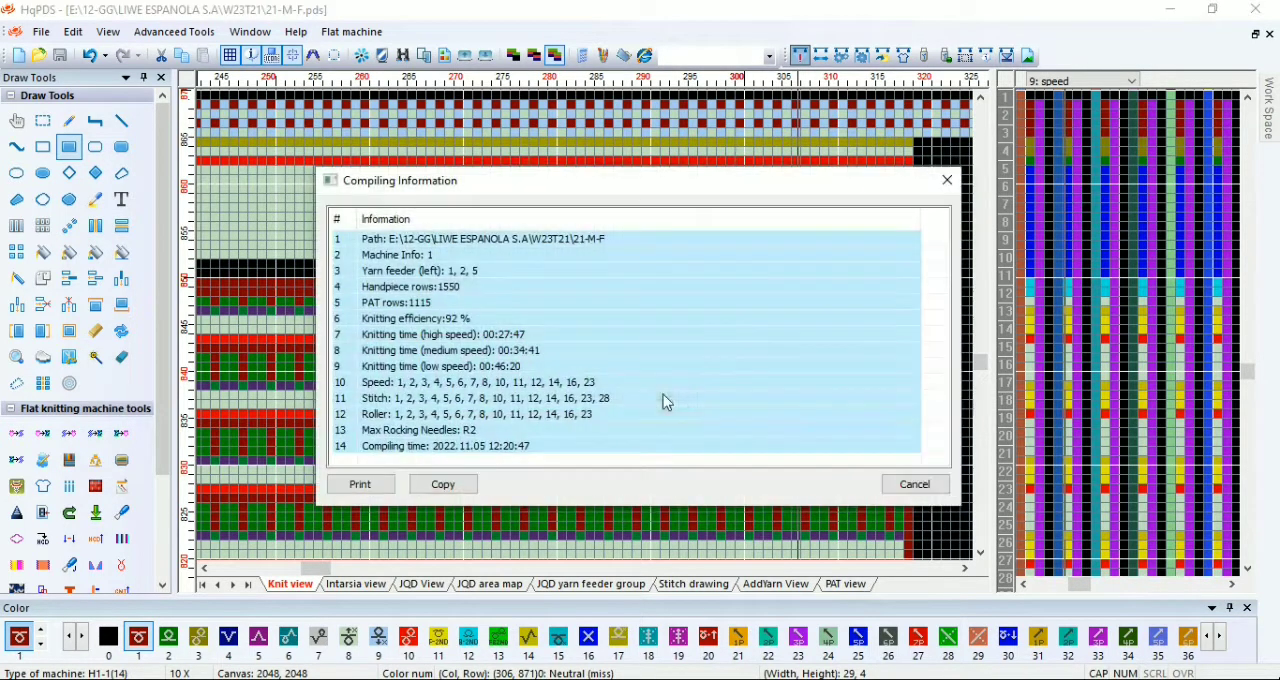
left_click(946, 181)
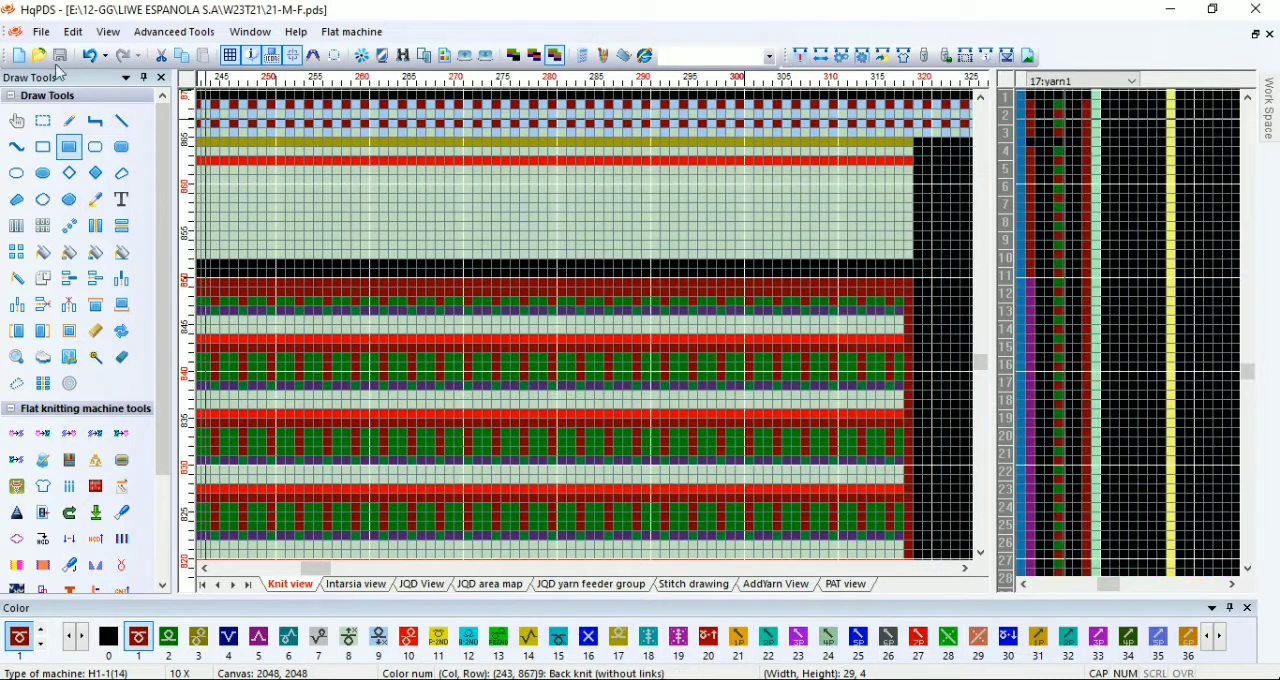
Step: Open the BIG-B pattern and save it as BIG-S for the sleeve
key("ctrl+o")
left_click(447, 200)
double_click(446, 204)
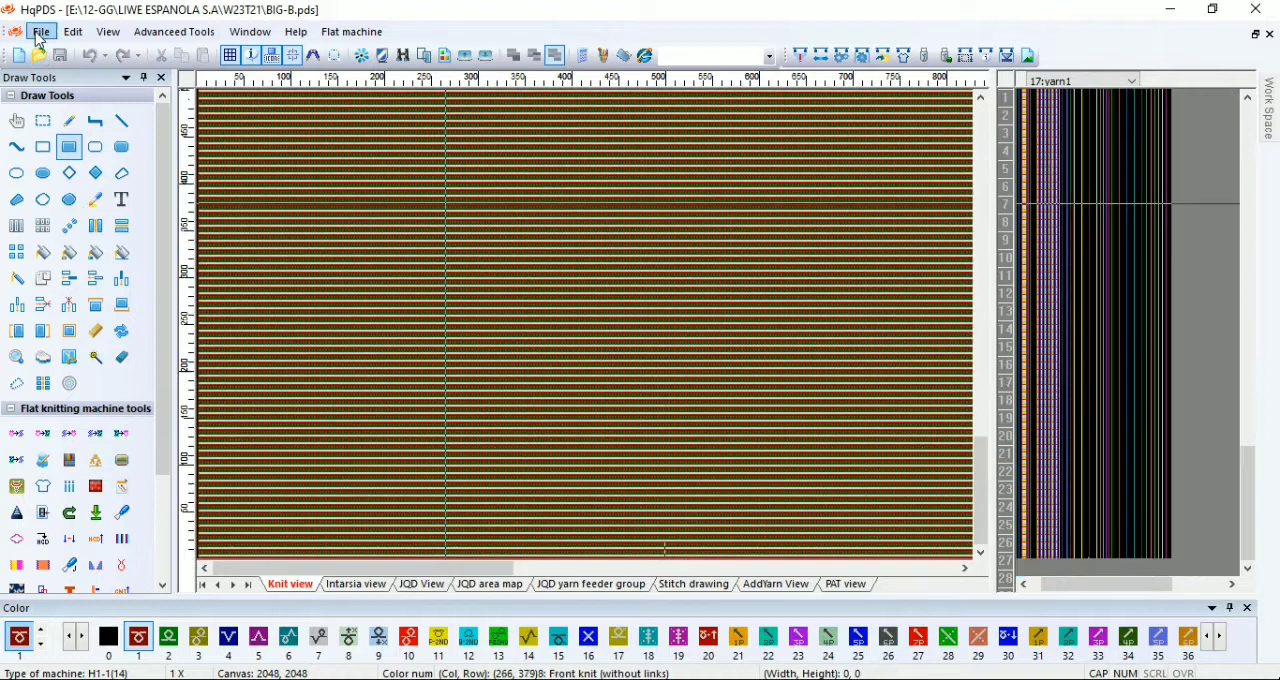
left_click(41, 34)
left_click(76, 191)
left_click(560, 468)
key("BackSpace")
type("S")
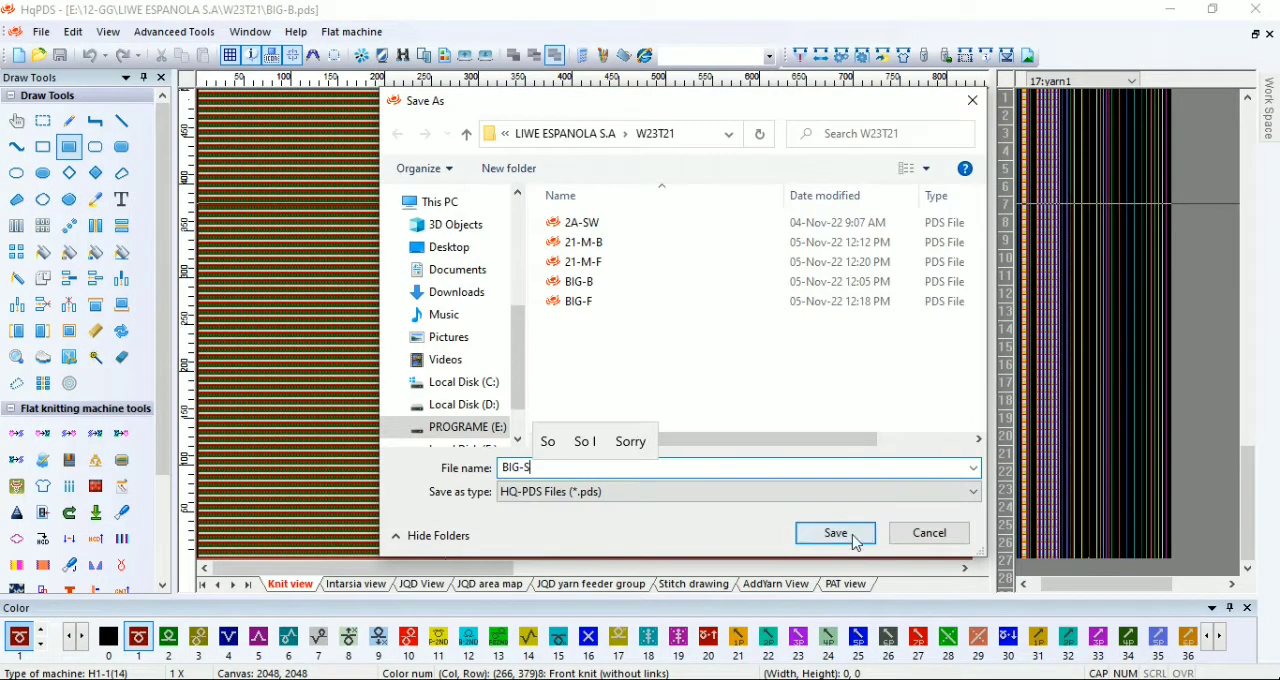
left_click(851, 535)
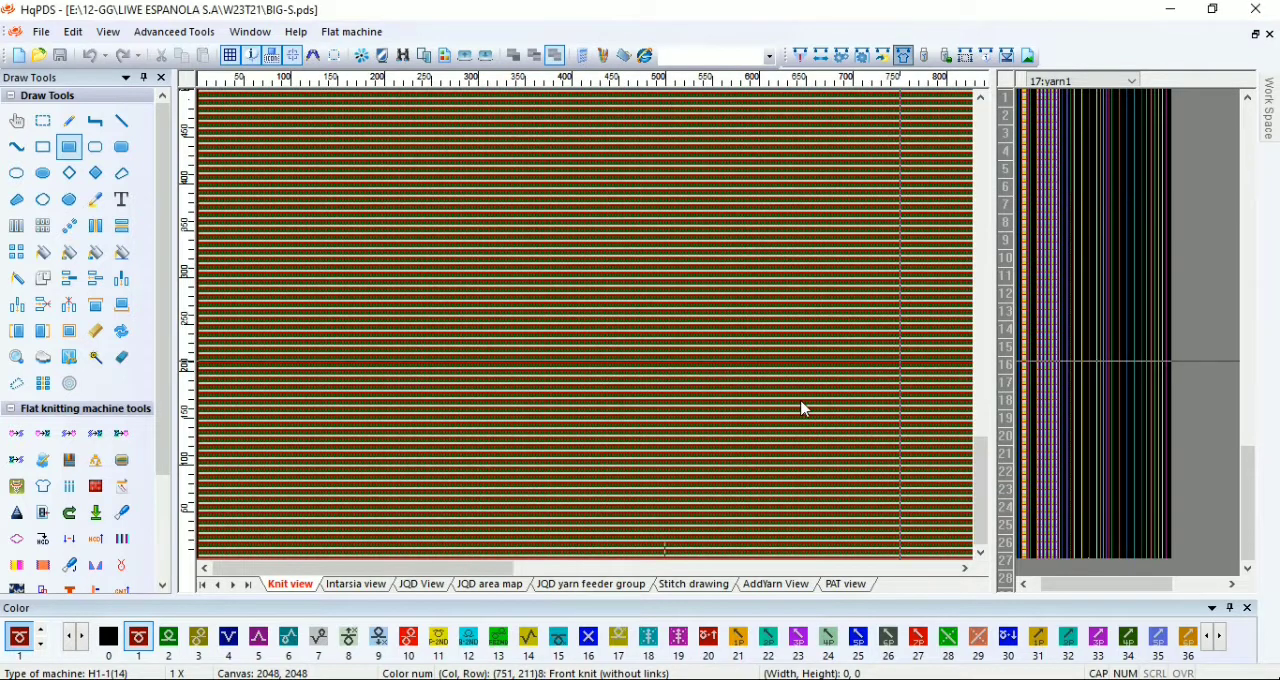
Step: In the craft bill, set ribbings to 21, insert a first widening line of 7 rows, 1 needle, 25 times, and make line 2's rows 8
key("F4")
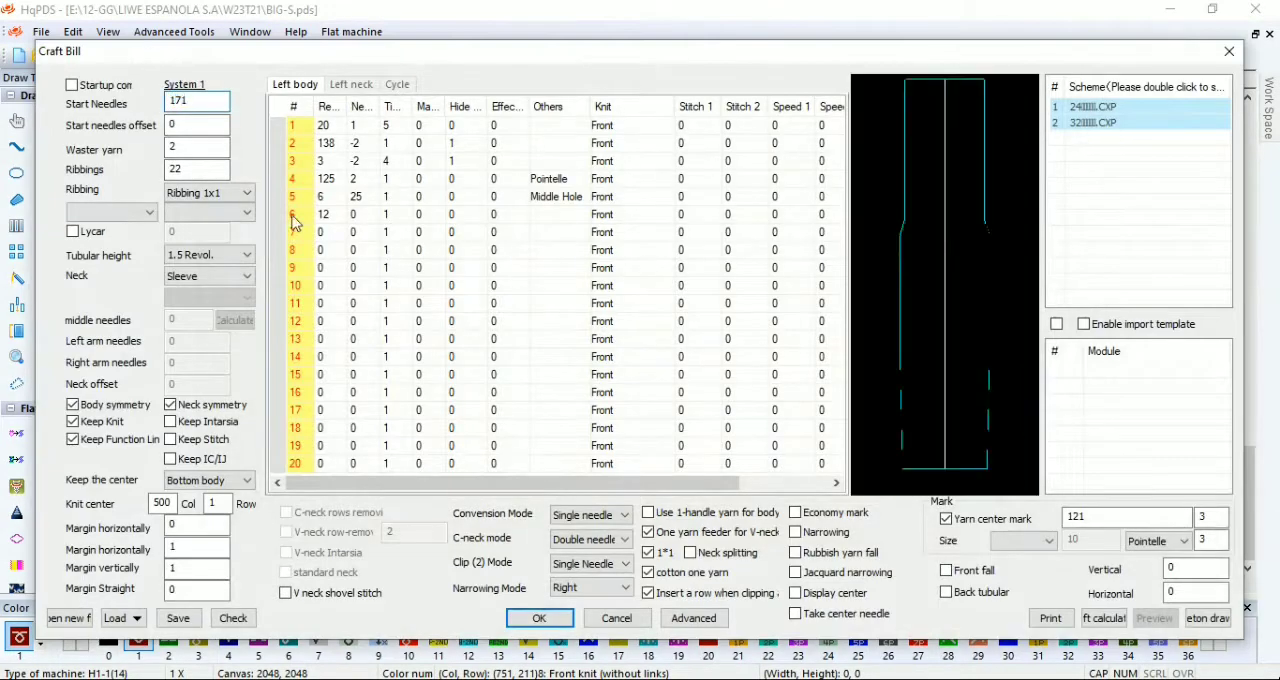
right_click(303, 137)
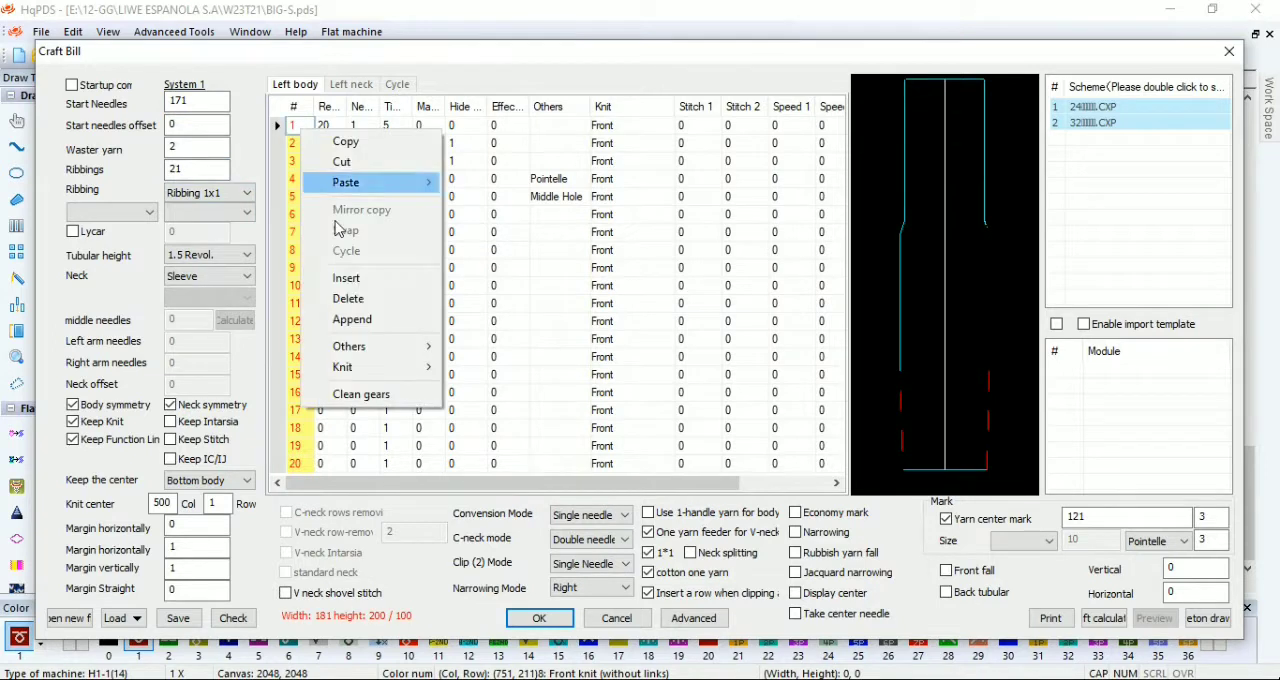
left_click(350, 278)
type("25")
left_click(325, 144)
type("8")
left_click(388, 145)
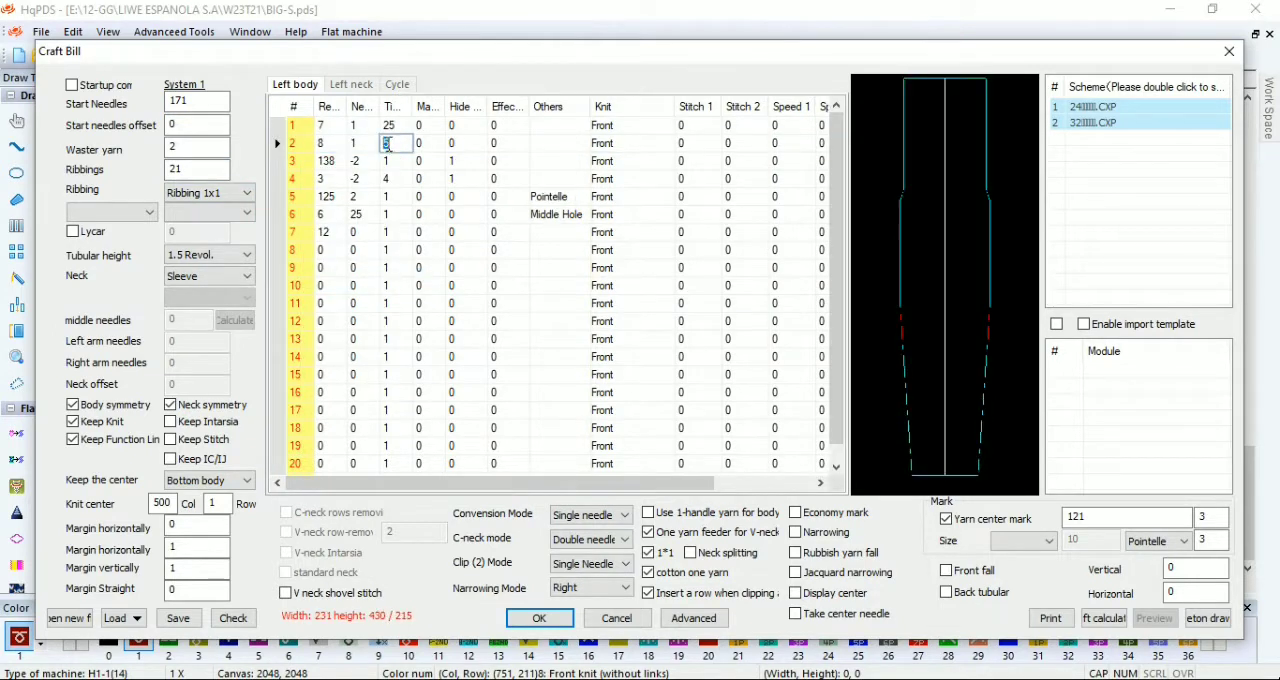
Step: Set line 3's rows to 15, line 4's times to 33, and line 5 to 2 rows with -2 needles
left_click(337, 178)
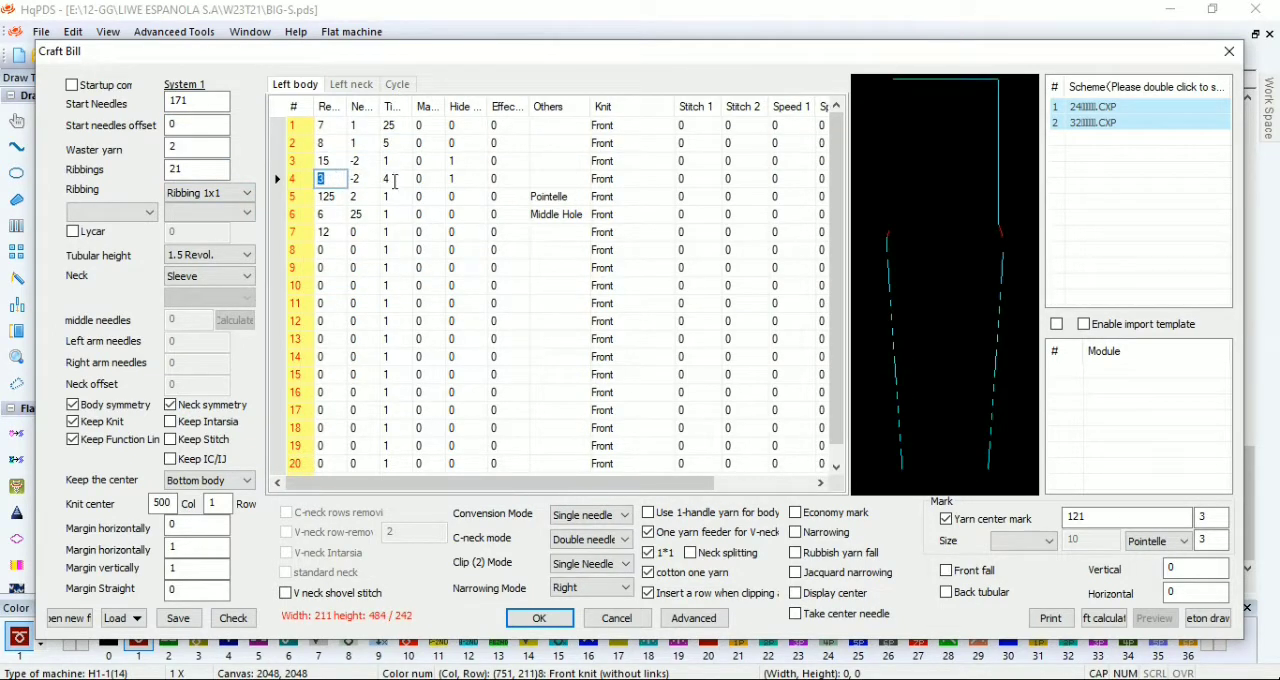
left_click(330, 196)
type("2")
left_click(356, 196)
type("-2")
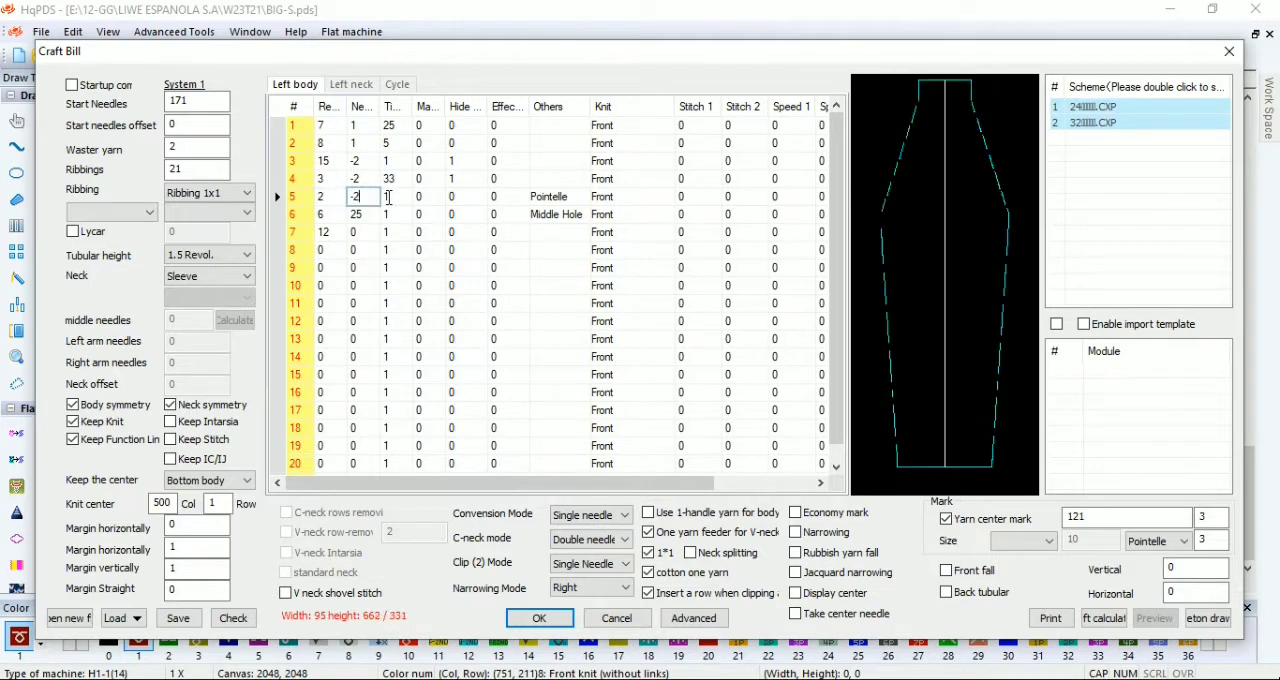
Step: Clear the Pointelle and Middle Hole options, set line 6 to 1 row, -2 needles, 8 times, and line 7's rows to 1
left_click(571, 207)
type("1")
left_click(365, 214)
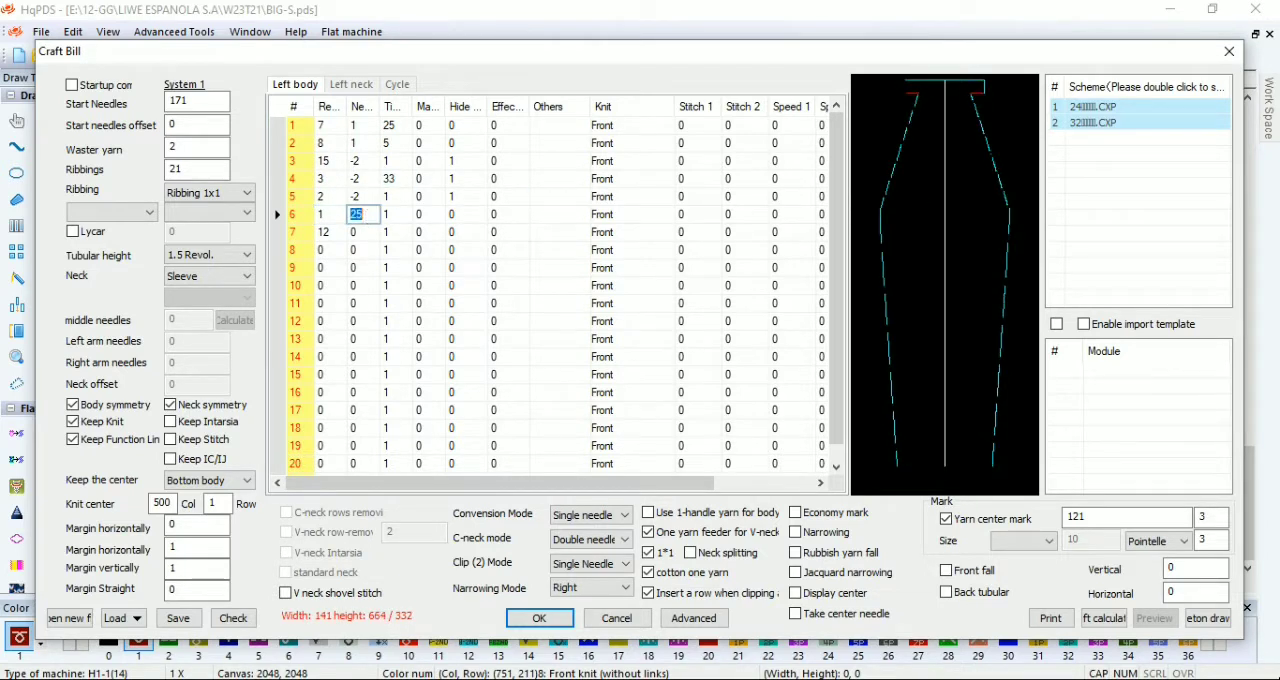
type("8")
key("Return")
type("1")
key("Return")
Step: Check the craft bill, set the yarn center mark to 0, and derive the BIG-S sleeve shape
left_click(233, 618)
left_click(881, 170)
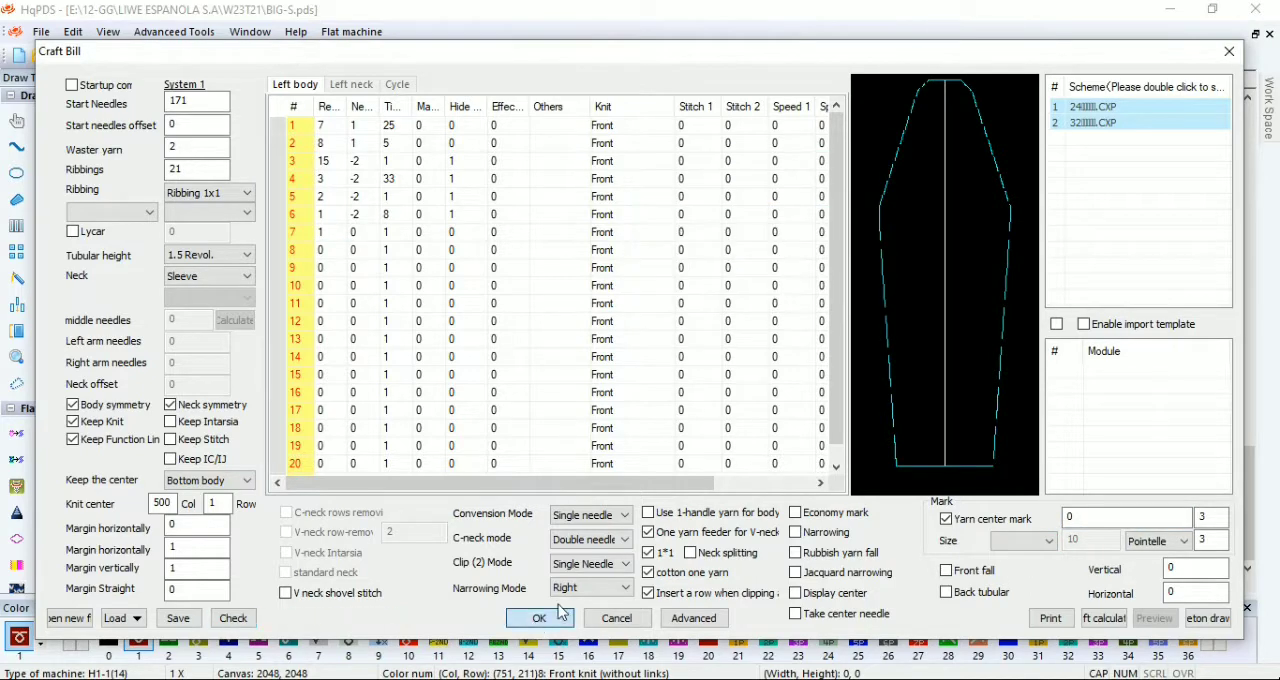
left_click(539, 618)
Step: Undo the derived sleeve shape and save the unshaped pattern as 21-M-S
left_click(86, 58)
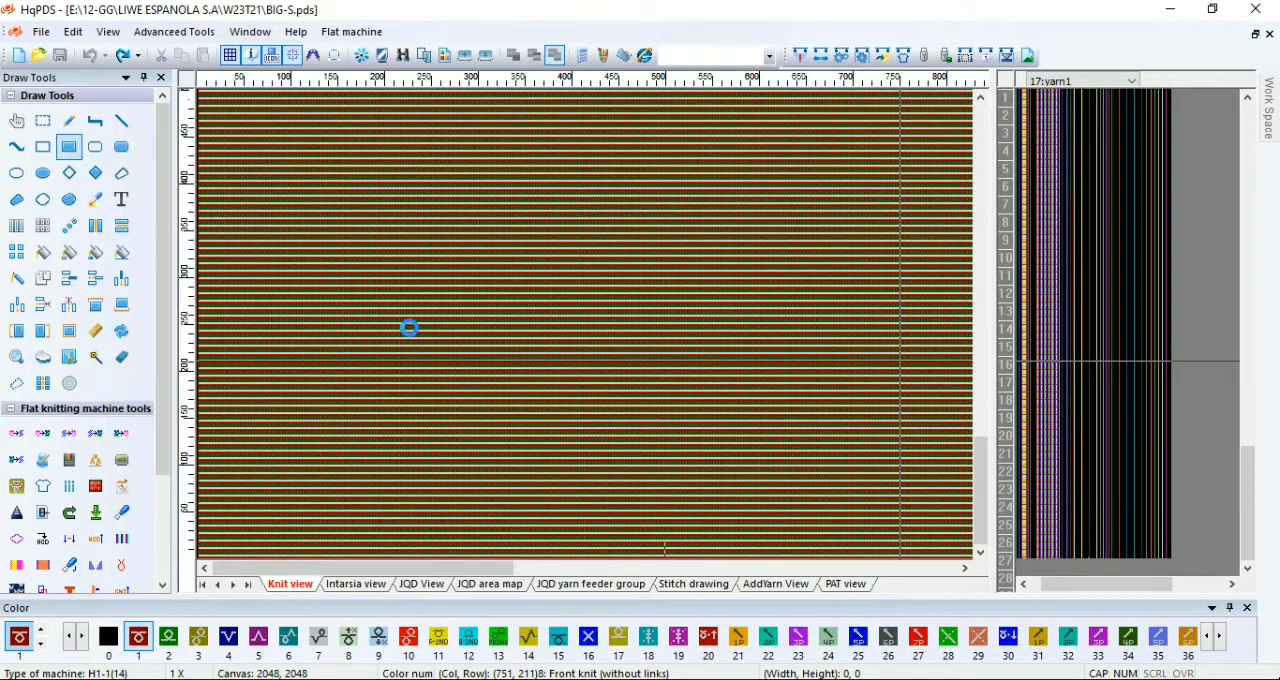
left_click(583, 261)
left_click(588, 467)
left_click(588, 467)
key("BackSpace")
type("S")
left_click(834, 531)
Step: Derive the 21-M-S sleeve shape from the craft bill
left_click(903, 56)
left_click(539, 616)
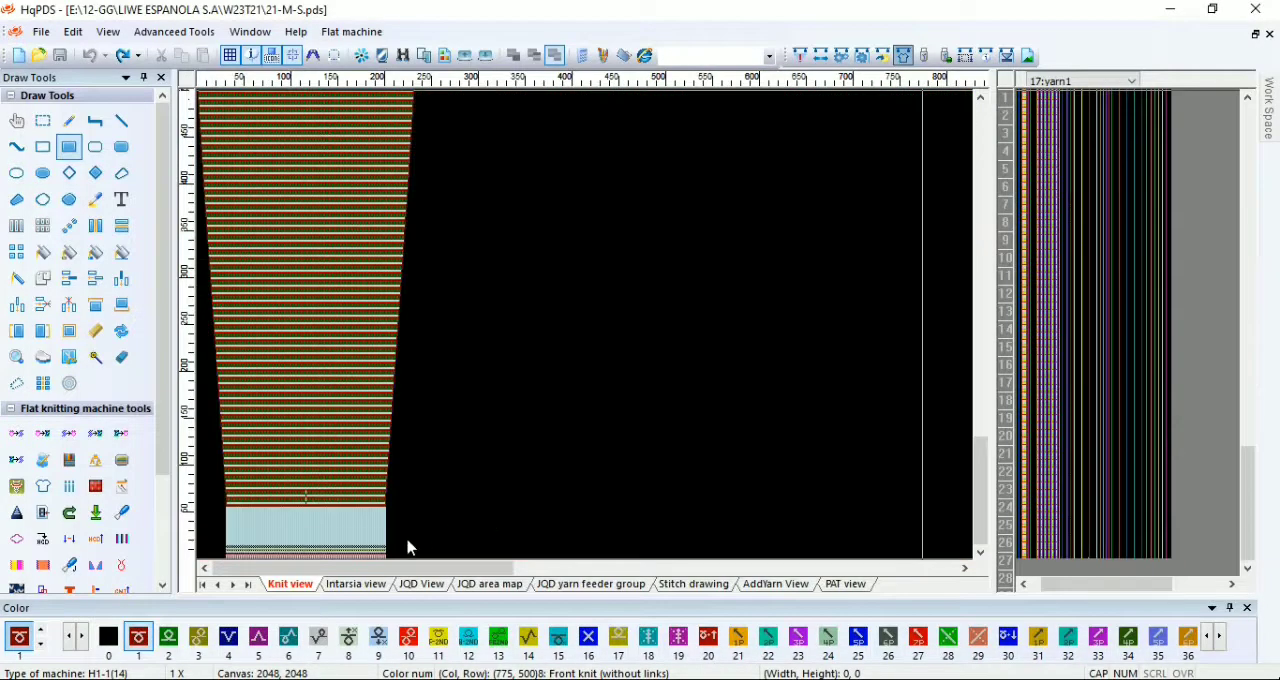
Step: Paint code 2 in the function line area alongside the ribbing rows at the bottom of the 21-M-S sleeve
scroll(374, 543, "up", 6)
left_click_drag(374, 543, 590, 423)
scroll(590, 423, "up", 5)
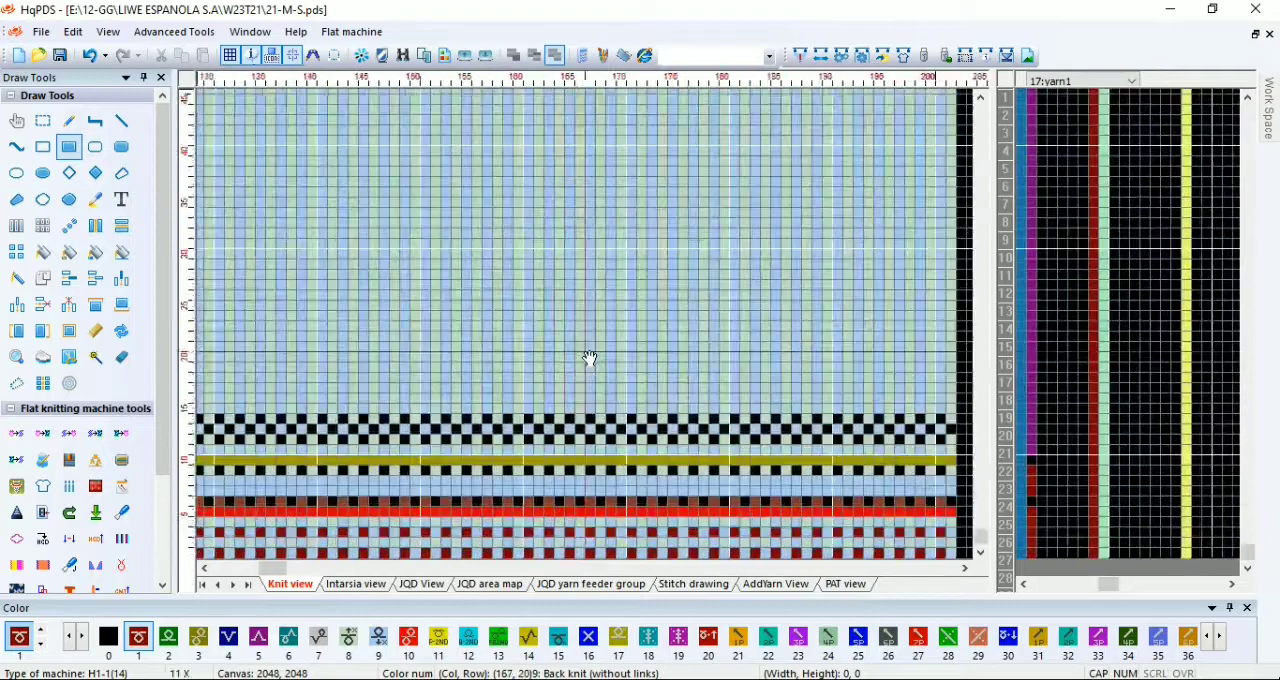
key("2")
left_click_drag(1163, 478, 1185, 261)
scroll(1177, 406, "down", 4)
scroll(1149, 251, "up", 4)
left_click_drag(775, 256, 577, 340)
scroll(590, 335, "down", 2)
scroll(693, 291, "down", 6)
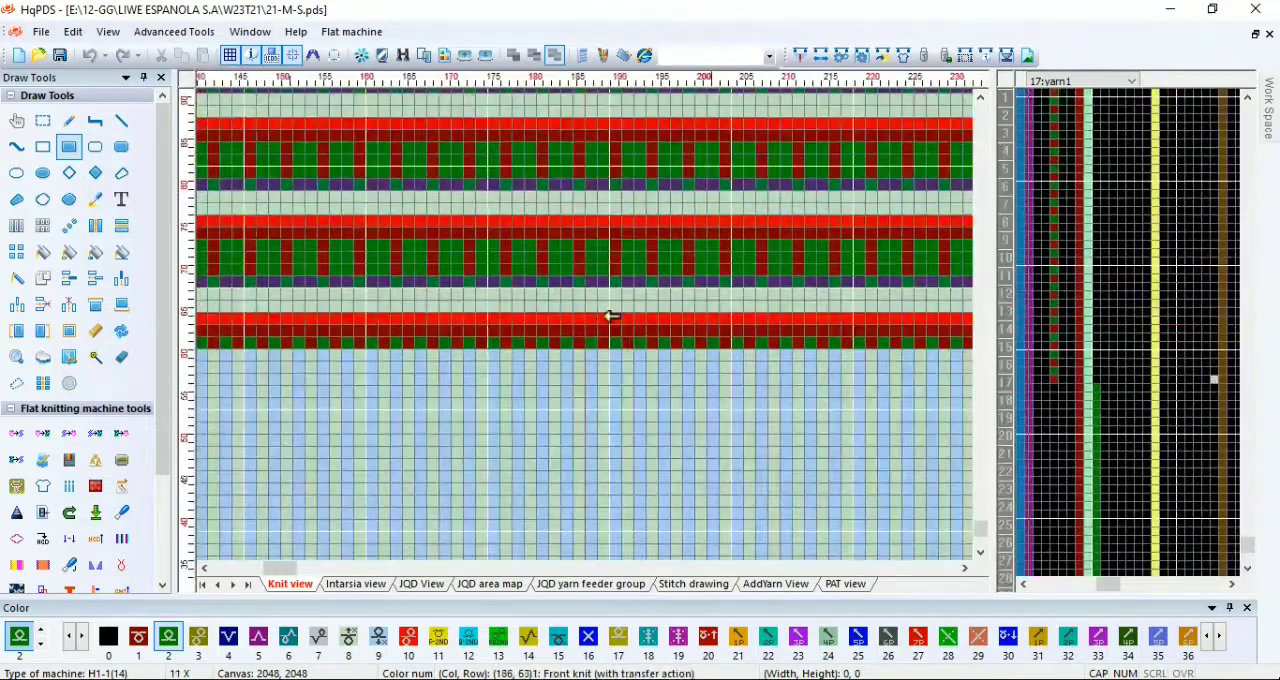
Step: Fill the edge cells beneath the right-side narrowing transfers with front knit code 1, from row 514 up to a 2-by-3 block on rows 530 to 532
scroll(631, 198, "up", 3)
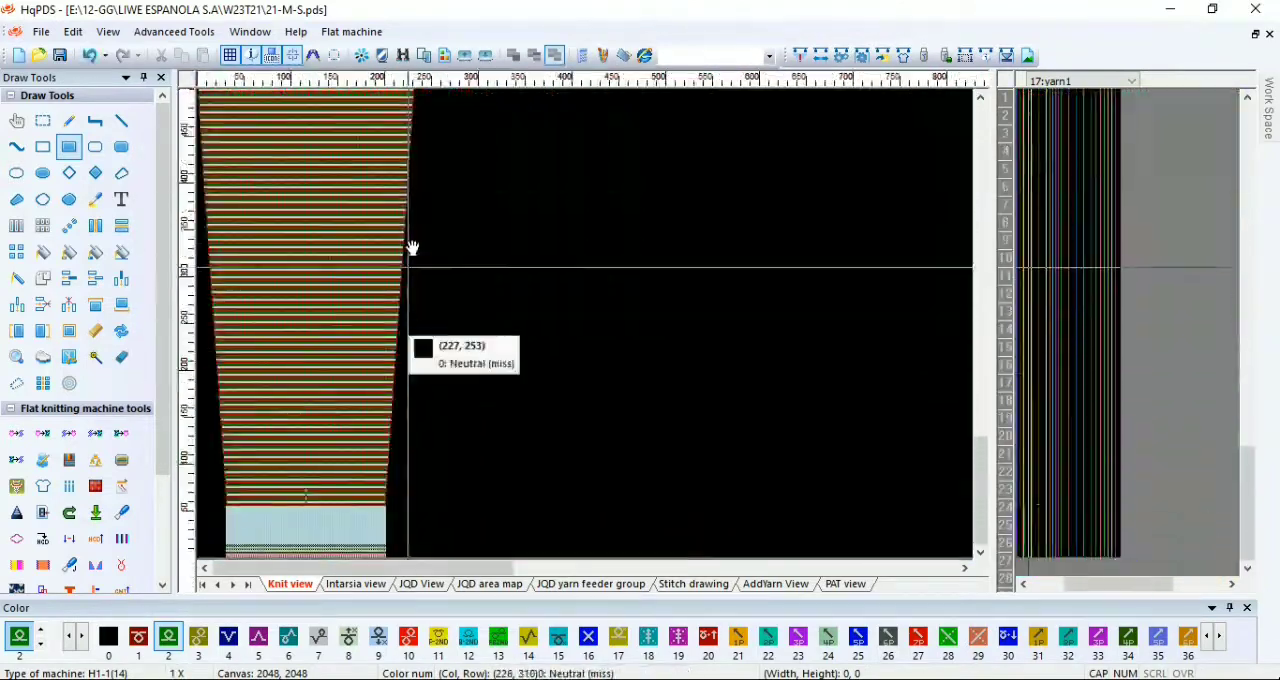
scroll(575, 218, "up", 2)
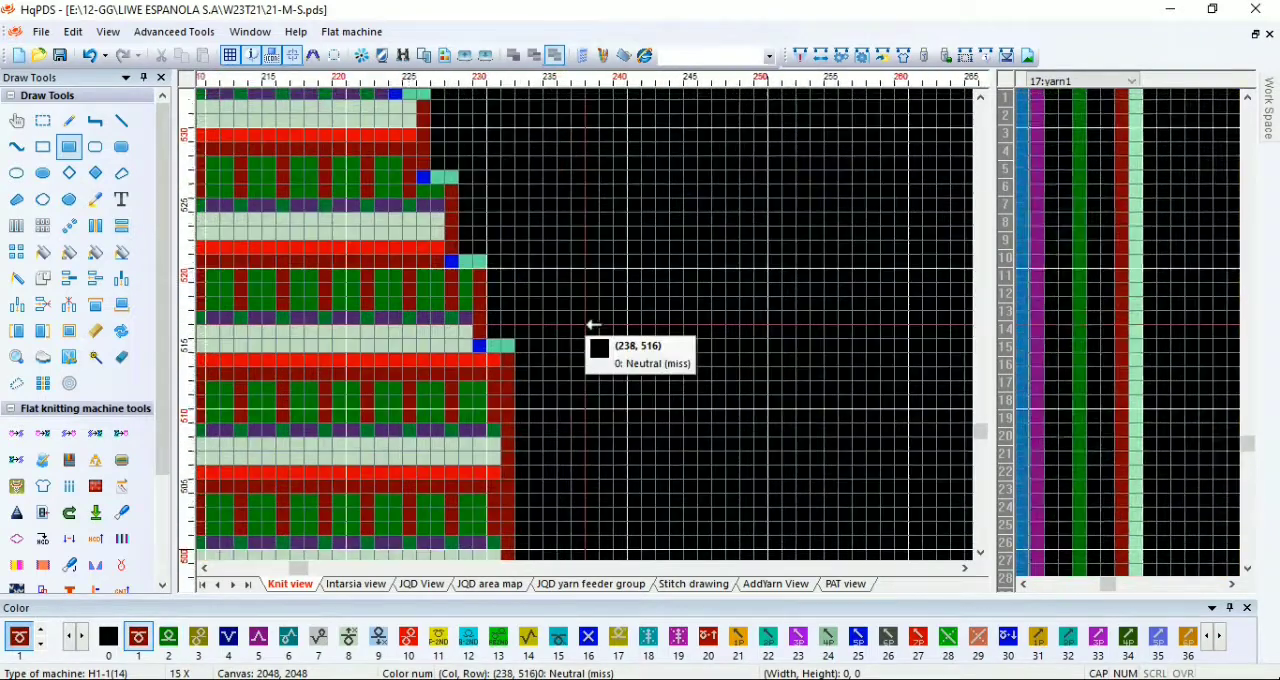
scroll(500, 368, "up", 2)
left_click_drag(482, 373, 482, 373)
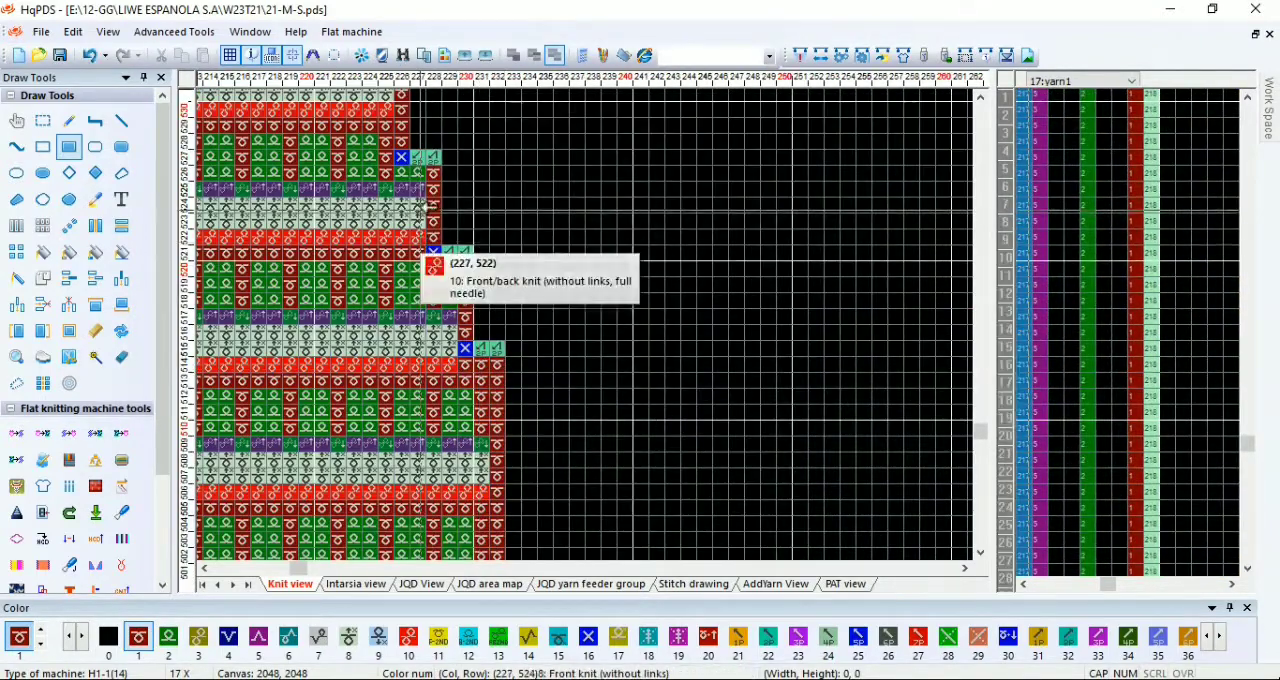
scroll(419, 198, "up", 1)
scroll(580, 255, "down", 2)
scroll(593, 317, "up", 1)
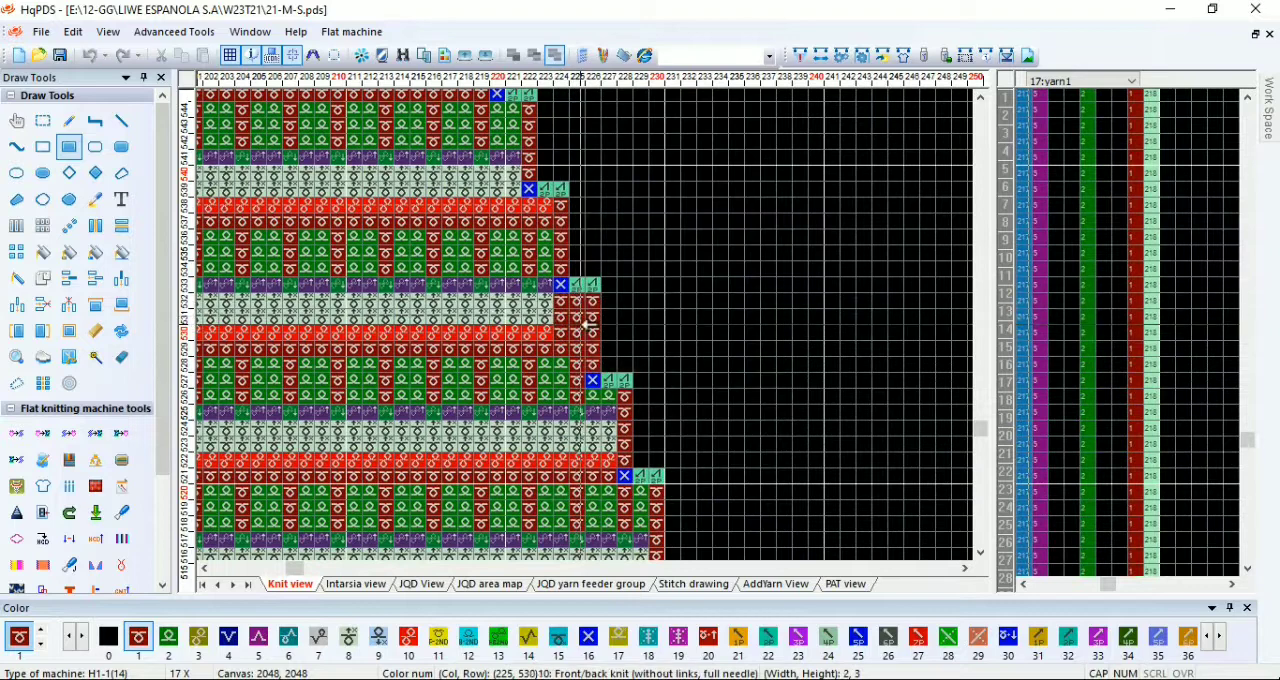
left_click_drag(561, 301, 577, 333)
Step: Replace the edge stitches beneath the following right-side narrowings with code 1, up to columns 214 and 215 on row 562
scroll(566, 234, "down", 1)
scroll(592, 322, "up", 1)
left_click(577, 242)
scroll(583, 189, "down", 1)
scroll(560, 210, "up", 1)
scroll(564, 140, "down", 1)
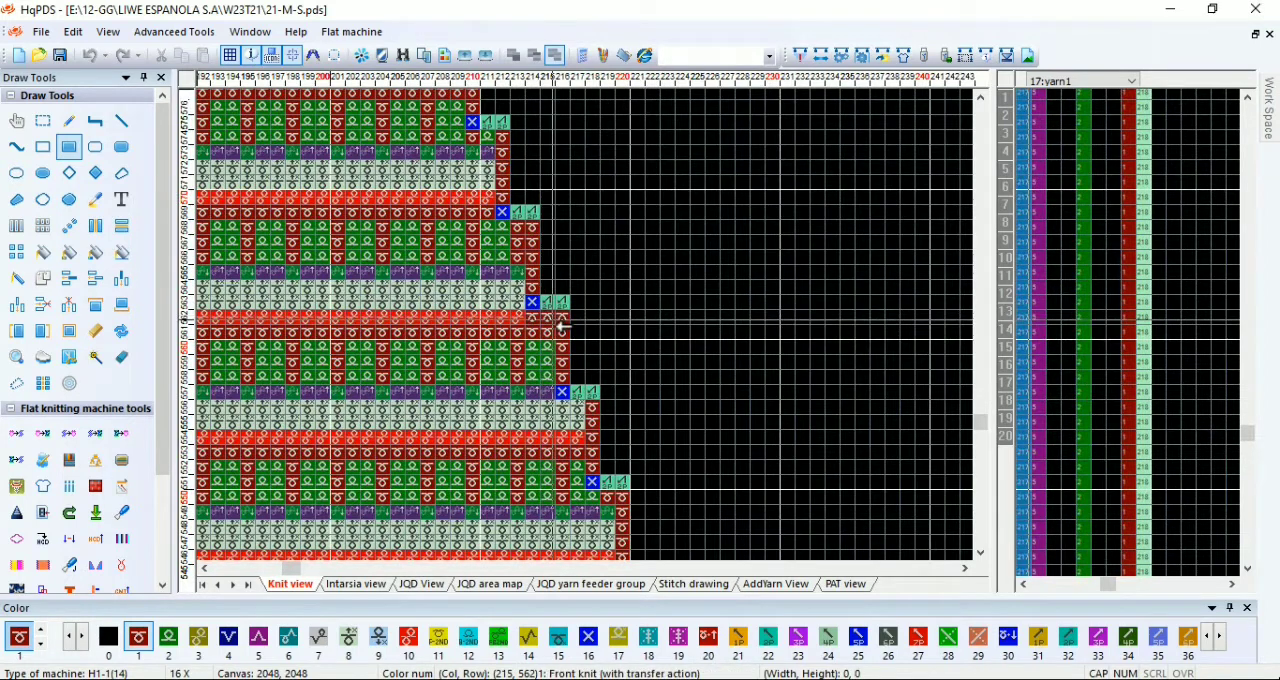
Step: Fill the edge cells under the next right-side narrowings with code 1, up to a 3-by-4 block at columns 208 to 210, rows 577 to 580
scroll(593, 325, "up", 1)
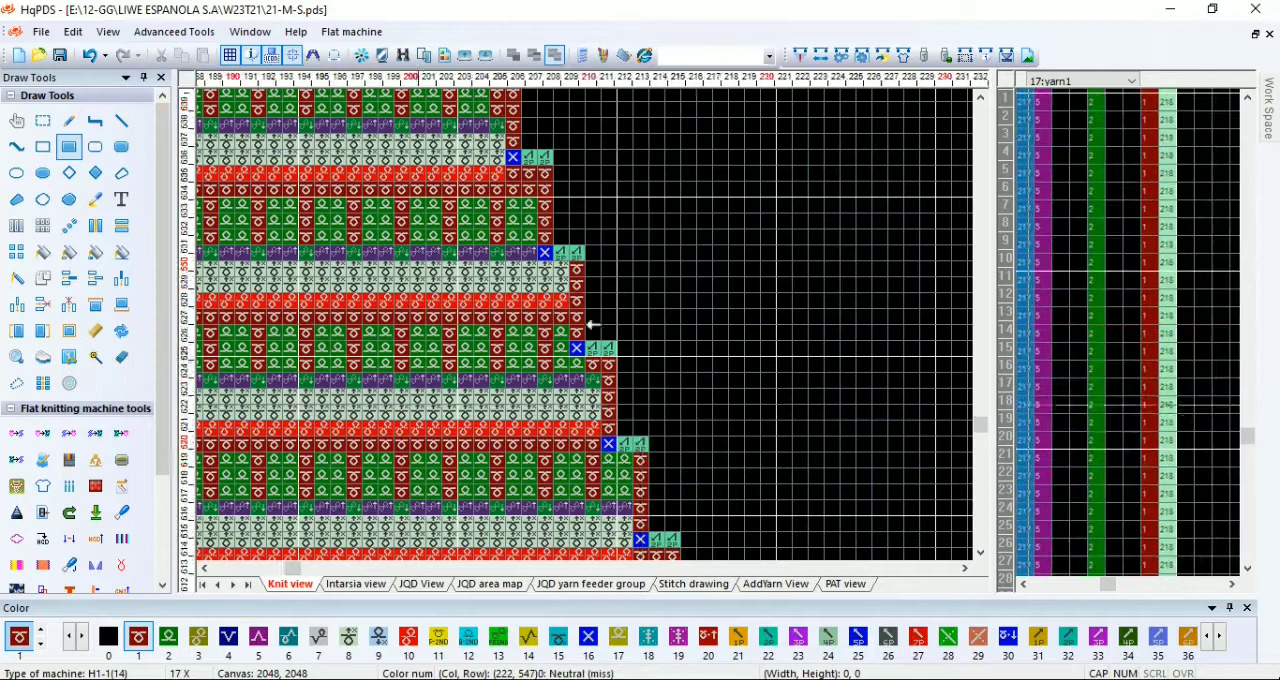
scroll(593, 322, "up", 3)
left_click_drag(612, 352, 612, 352)
scroll(594, 190, "down", 2)
scroll(586, 320, "up", 2)
scroll(508, 125, "down", 2)
scroll(588, 303, "up", 2)
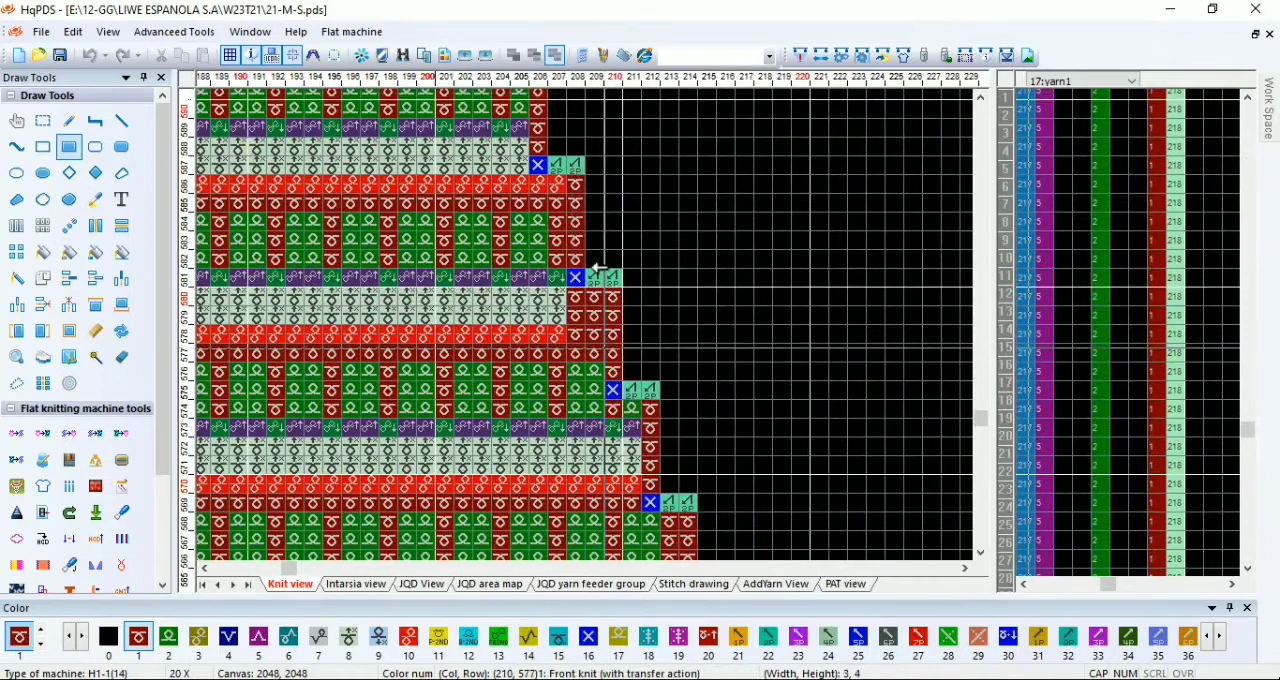
Step: Correct the edge stitches with code 1 beneath the right-side narrowing transfers at rows 605 and 611
scroll(594, 285, "down", 1)
scroll(578, 226, "down", 1)
scroll(576, 275, "up", 2)
scroll(530, 222, "down", 1)
scroll(576, 280, "up", 1)
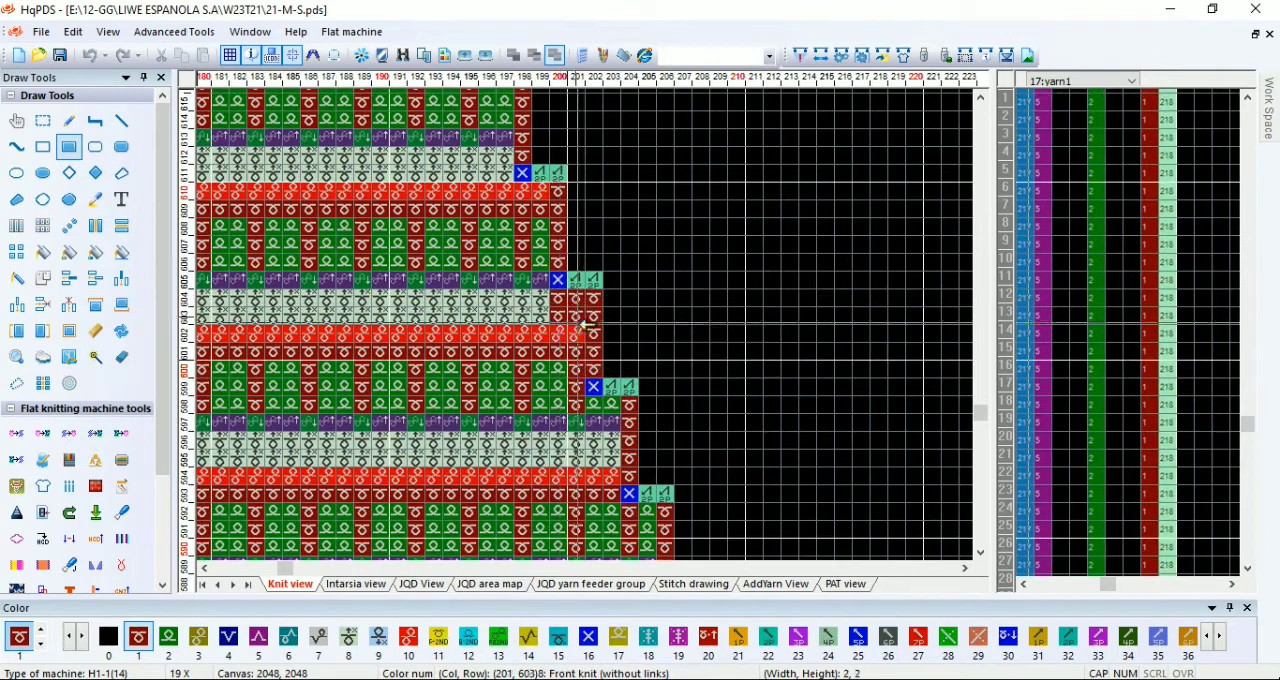
left_click_drag(545, 184, 547, 185)
Step: Fill the edge stitches with front knit code 1 beneath the right-side narrowings between rows 617 and 640
scroll(547, 184, "down", 1)
scroll(545, 218, "up", 2)
scroll(576, 322, "down", 1)
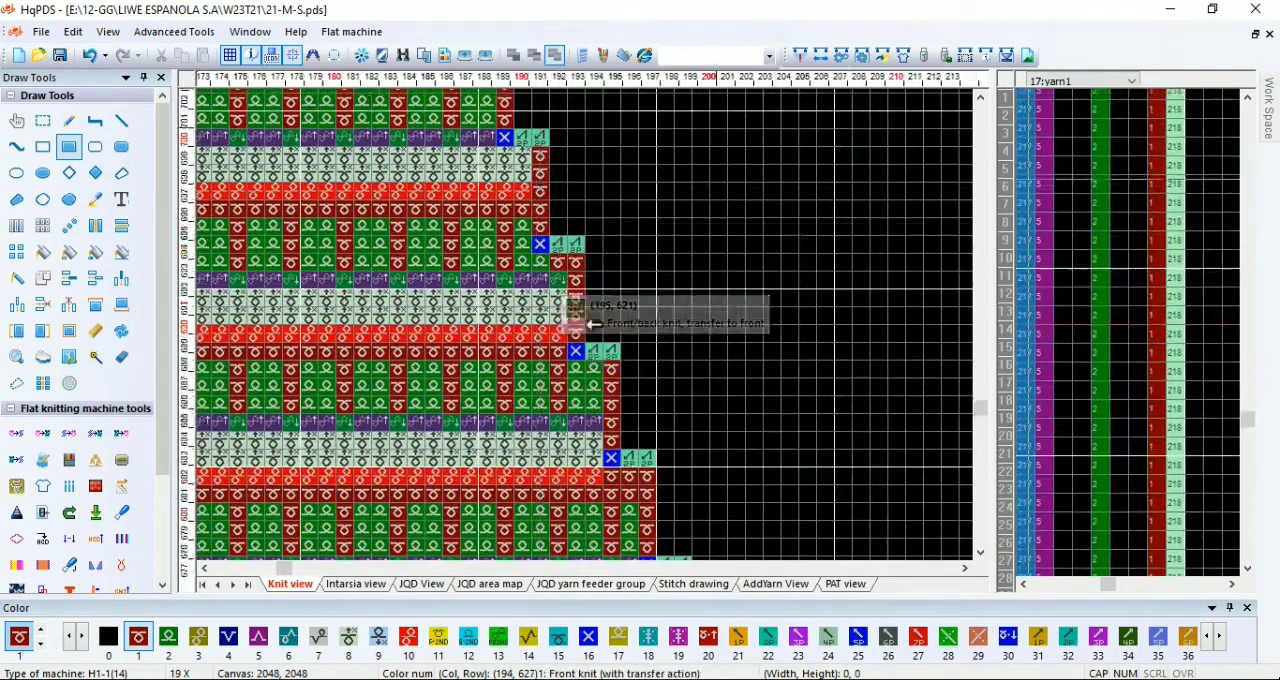
scroll(572, 300, "up", 1)
scroll(592, 324, "down", 1)
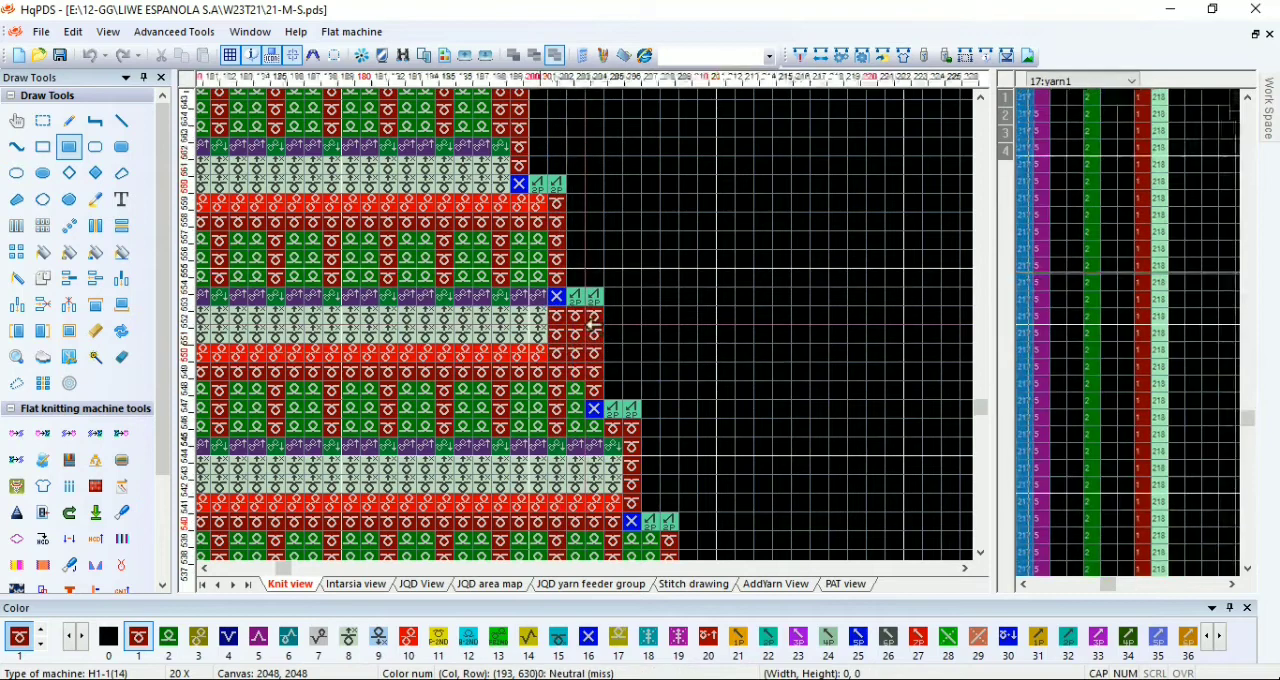
scroll(558, 278, "up", 1)
scroll(583, 258, "down", 1)
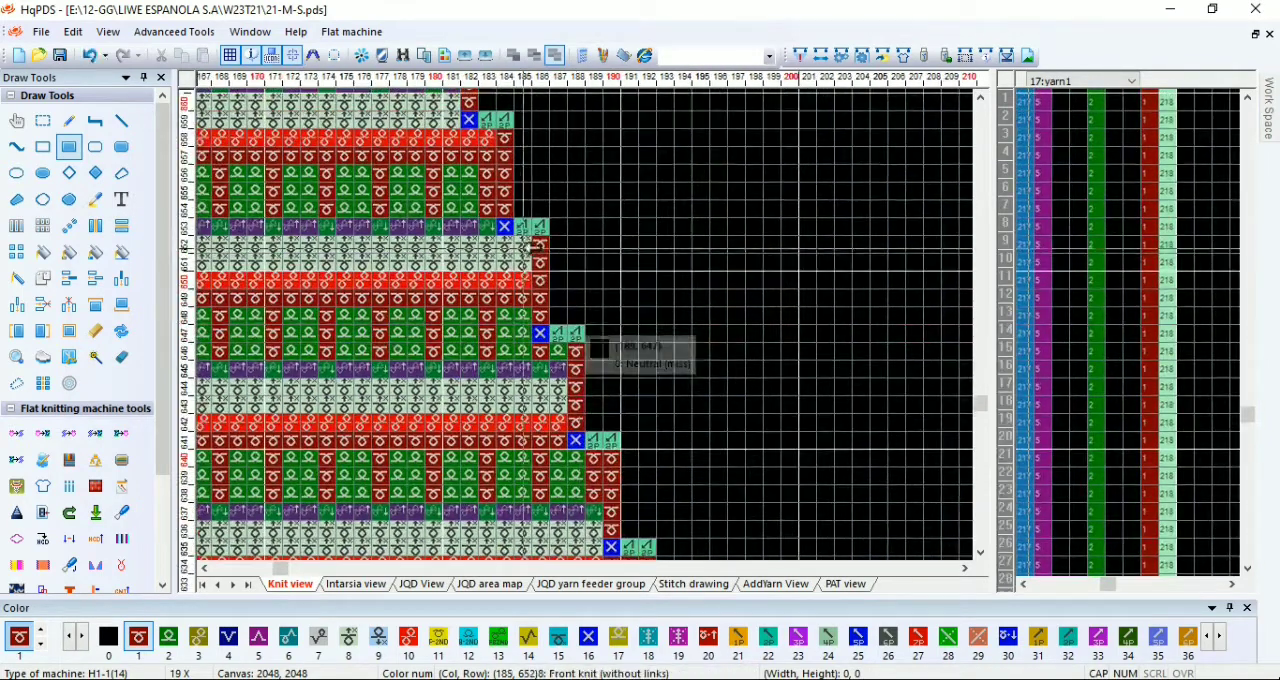
Step: Fill the edge cells beneath the narrowings above row 647 with code 1, up to columns 176 and 177 on rows 674 to 676
scroll(550, 286, "down", 1)
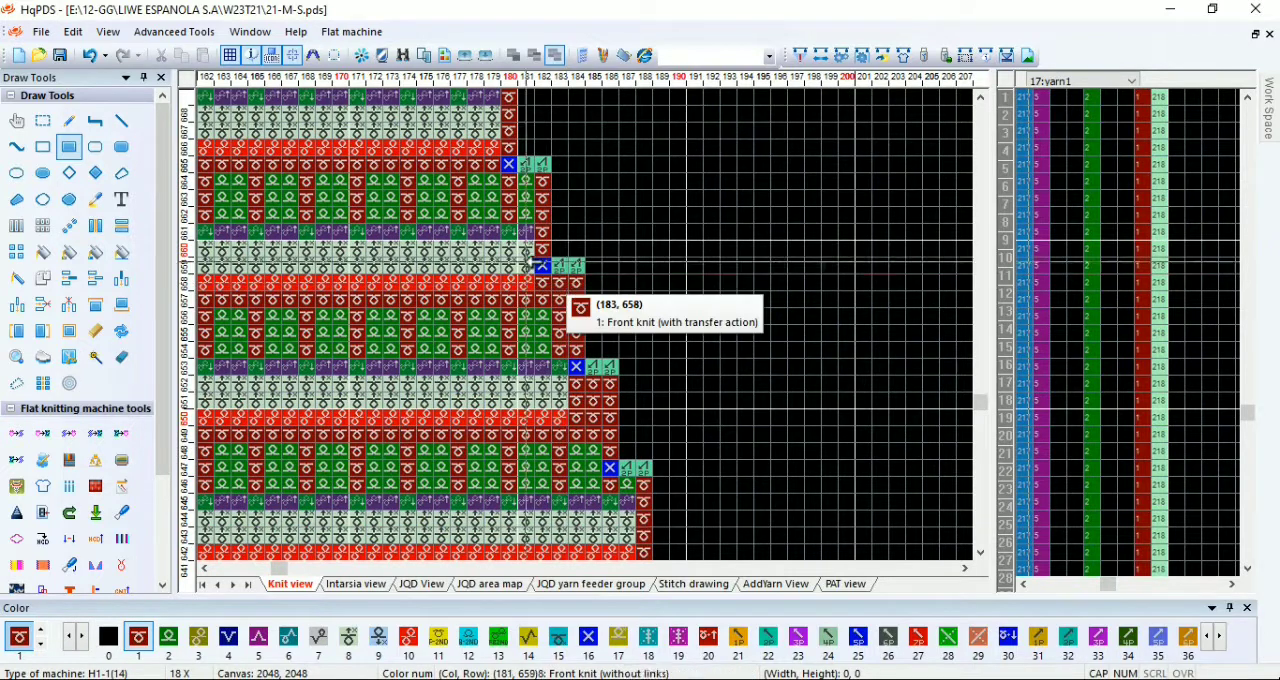
scroll(533, 258, "up", 1)
scroll(544, 240, "up", 1)
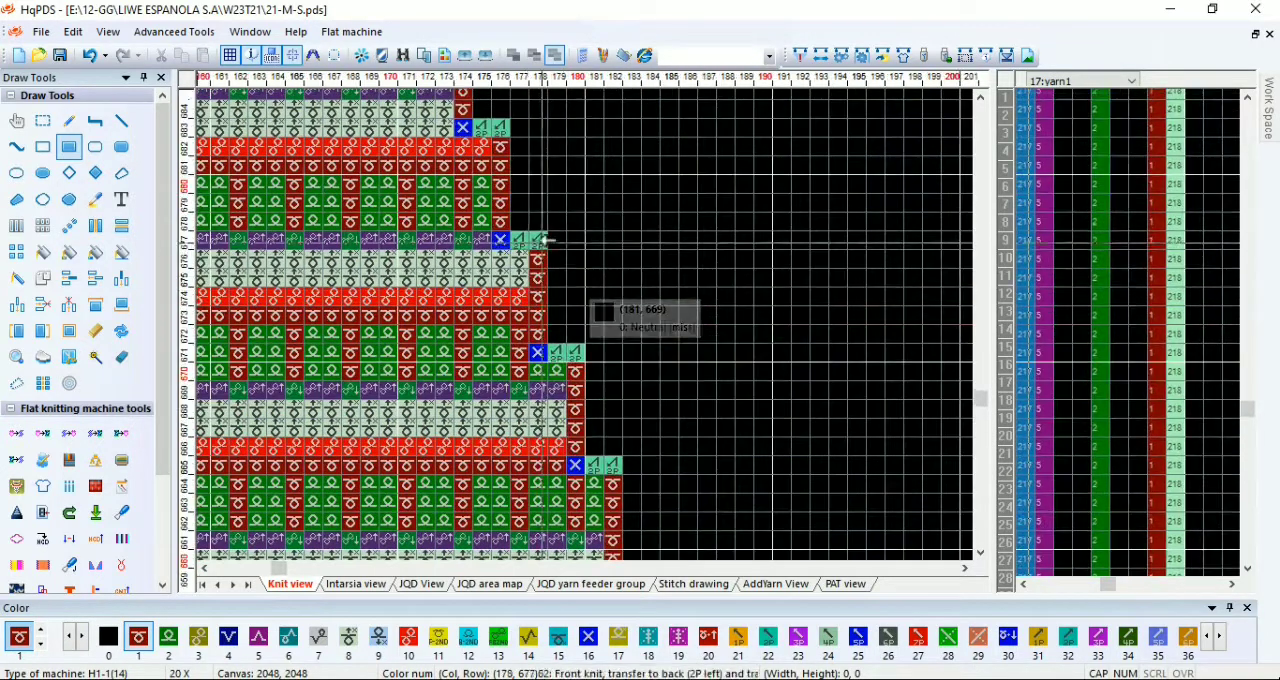
left_click_drag(521, 259, 503, 297)
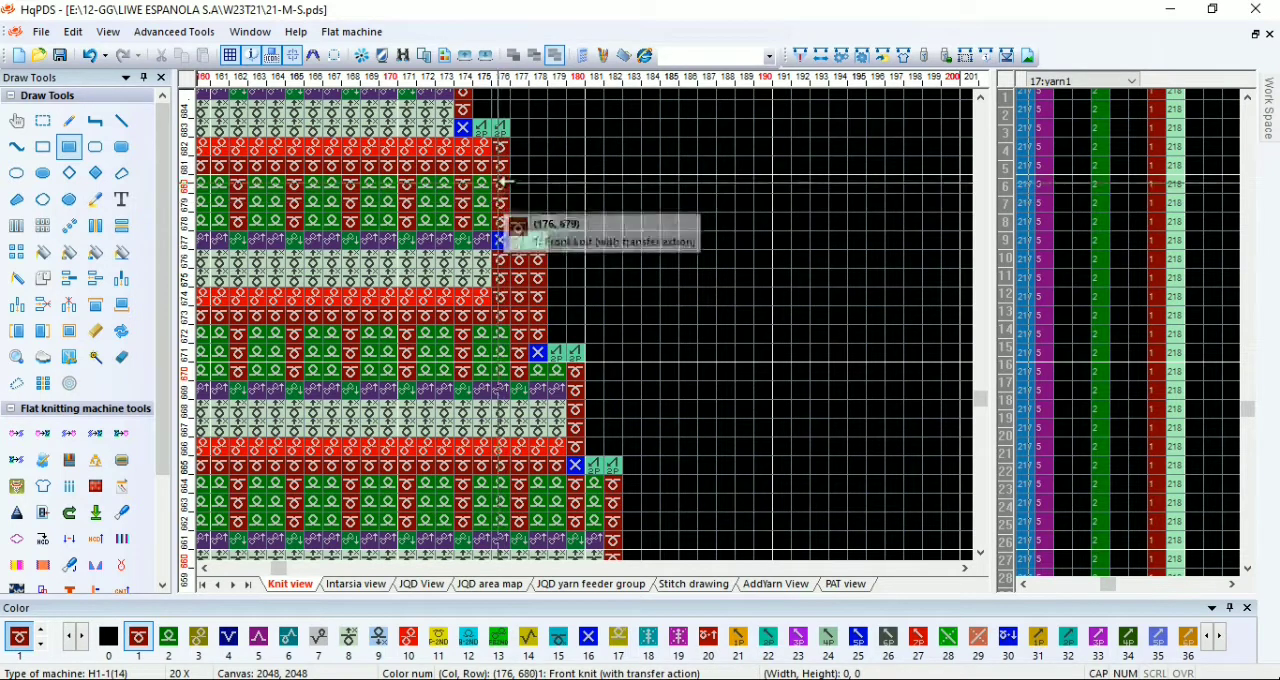
Step: Fill the edge cells beneath the right-side narrowings between rows 682 and 716 with code 1
left_click_drag(465, 148, 501, 148)
scroll(480, 140, "down", 2)
scroll(587, 323, "up", 2)
scroll(590, 322, "down", 2)
scroll(573, 262, "up", 2)
left_click_drag(521, 147, 541, 147)
left_click_drag(560, 262, 577, 298)
scroll(585, 325, "down", 1)
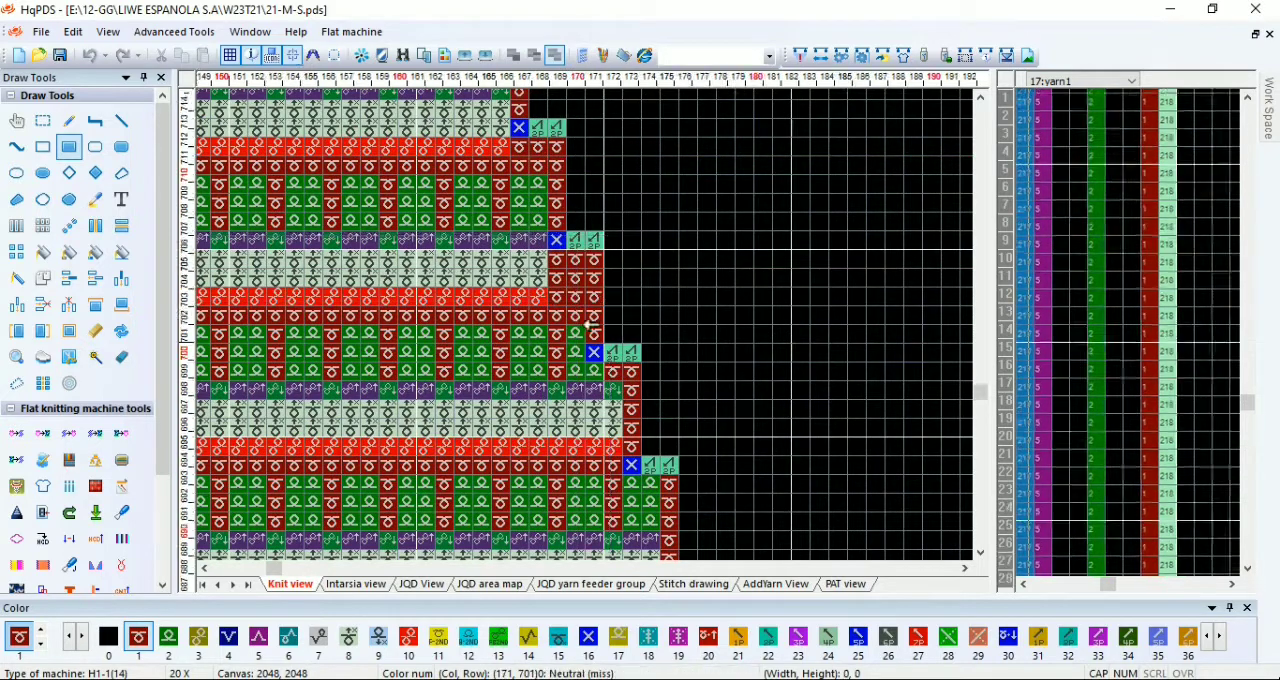
scroll(585, 325, "down", 1)
scroll(586, 258, "up", 2)
left_click_drag(539, 335, 555, 357)
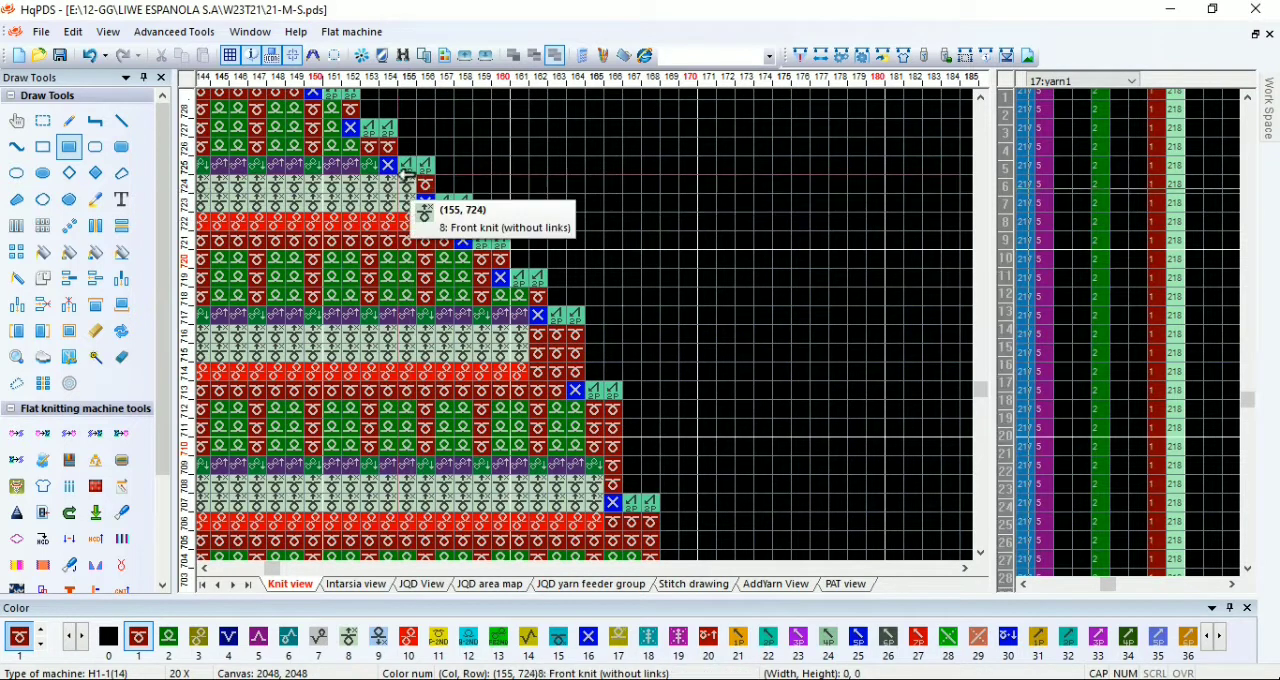
Step: Replace the edge stitches at columns 154 and 155 of row 724 with code 69
scroll(399, 174, "down", 1)
scroll(585, 325, "up", 1)
key("6")
key("9")
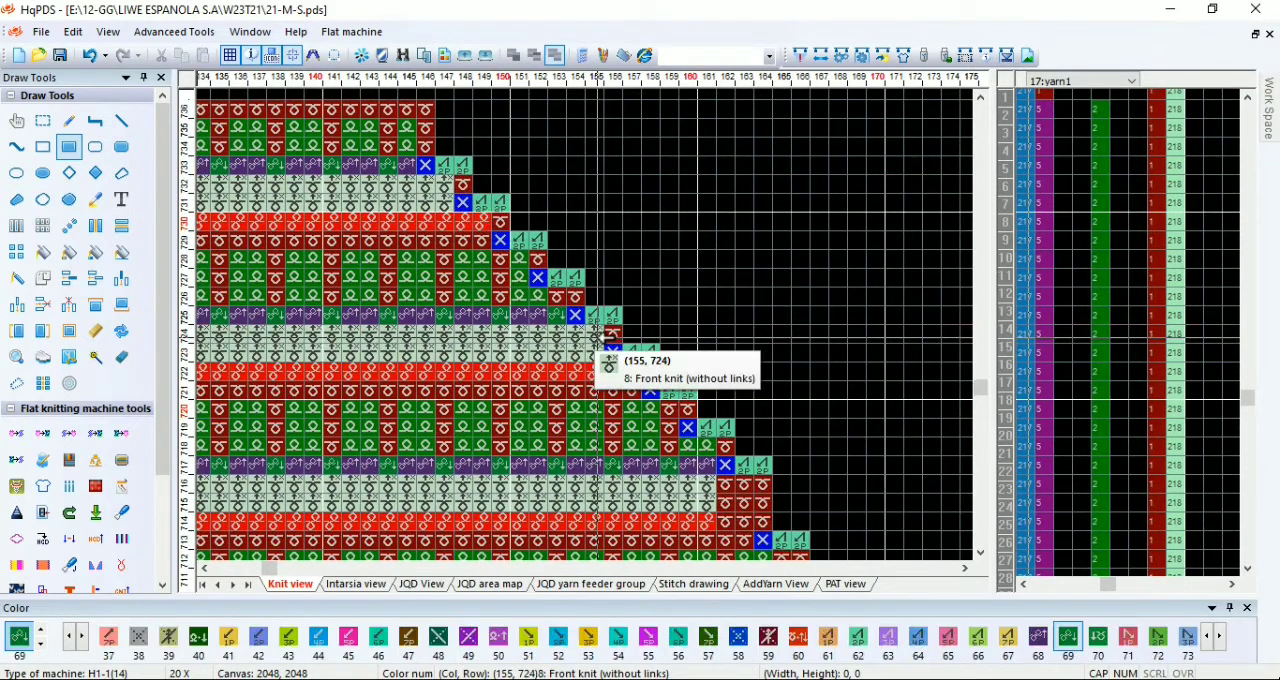
left_click_drag(597, 340, 587, 336)
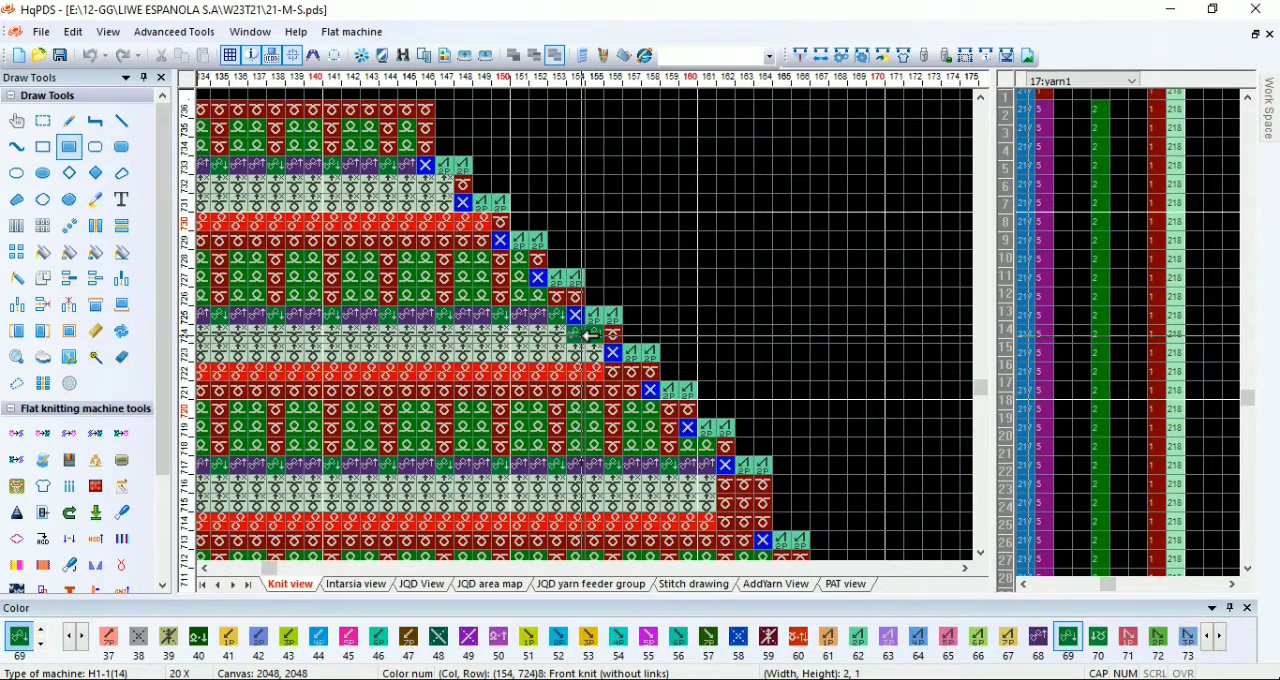
Step: Fill columns 148 and 149 of row 730 with code 1 and correct the edge of row 732 with code 69
key("1")
left_click(476, 225)
left_click_drag(468, 227, 468, 231)
key("6")
key("9")
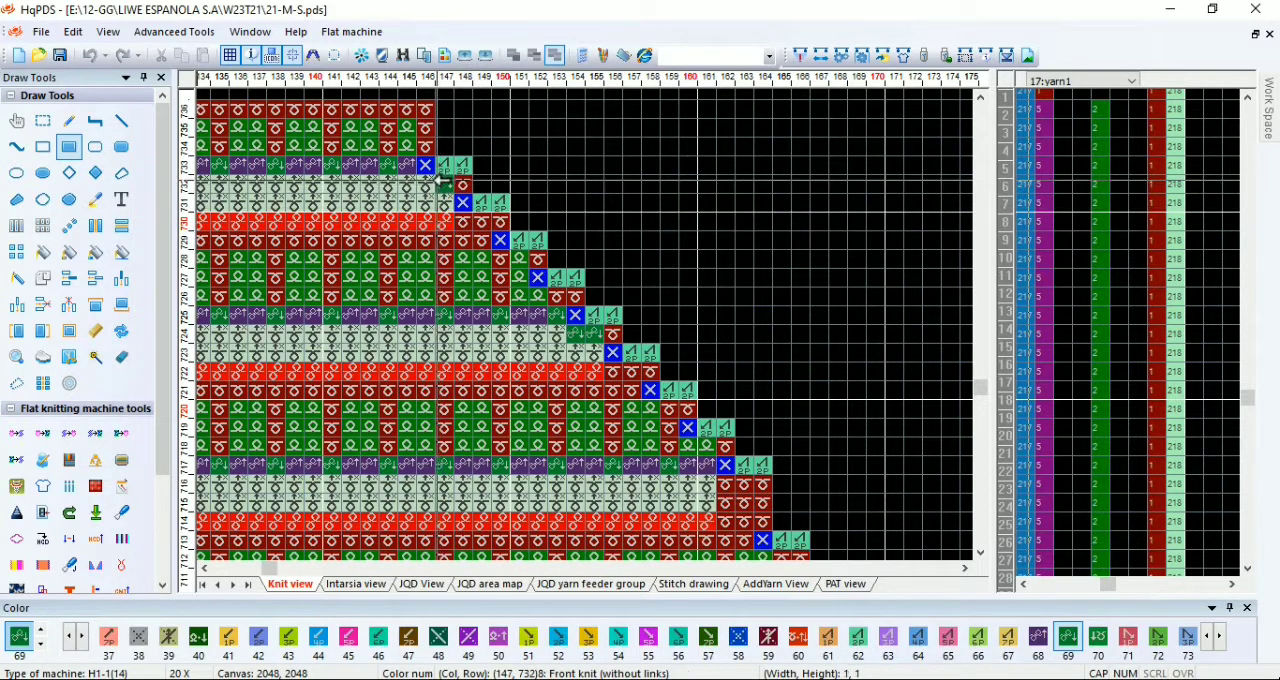
left_click_drag(432, 183, 430, 182)
Step: Fill row 735 with code 1 across the full width of the sleeve top, columns 88 to 146
scroll(400, 155, "down", 2)
scroll(817, 303, "up", 1)
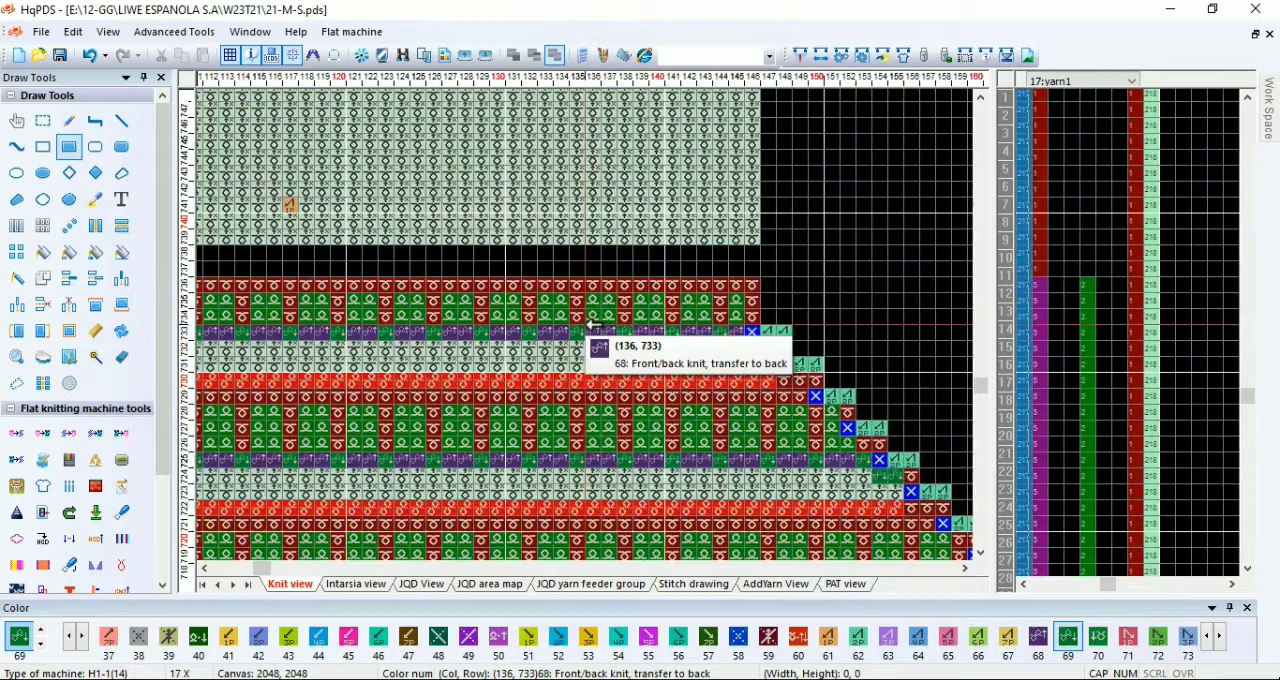
key("1")
left_click_drag(736, 301, 431, 331)
scroll(214, 301, "down", 2)
scroll(410, 328, "up", 1)
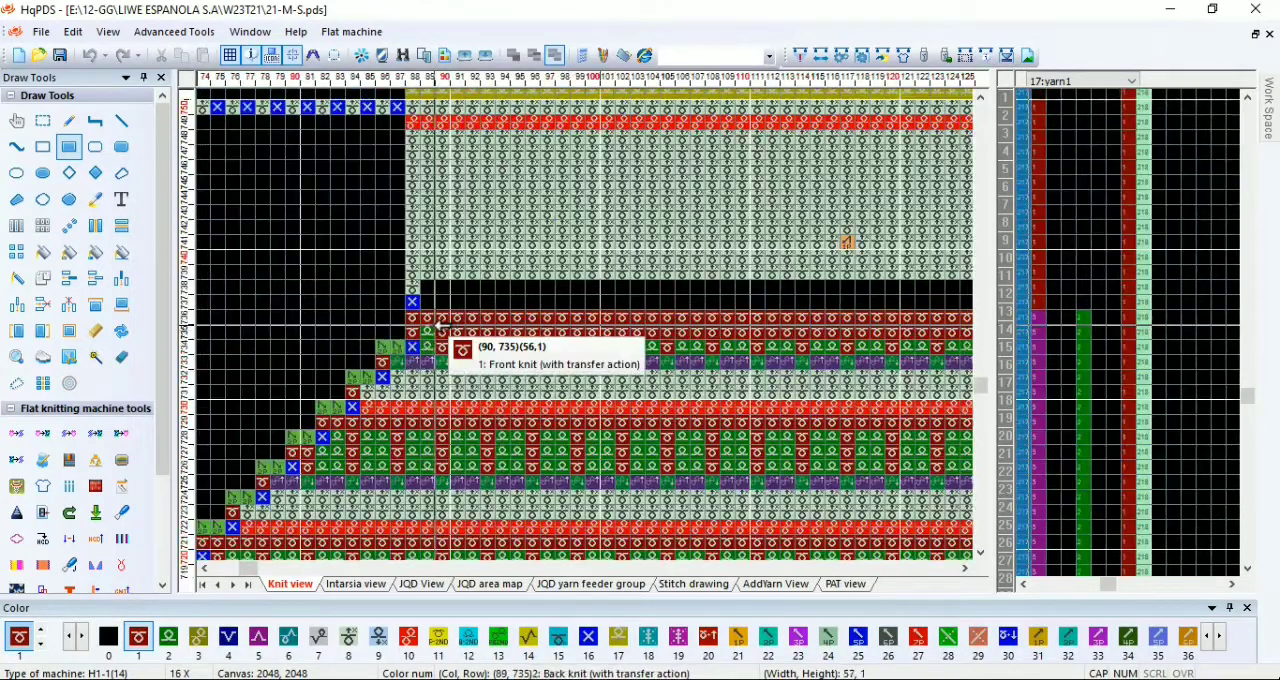
Step: Enter value 12 for rows 735 and 736 in function-line columns 209 and 210
left_click(1007, 207)
key("1")
key("2")
left_click_drag(1039, 318, 1083, 333)
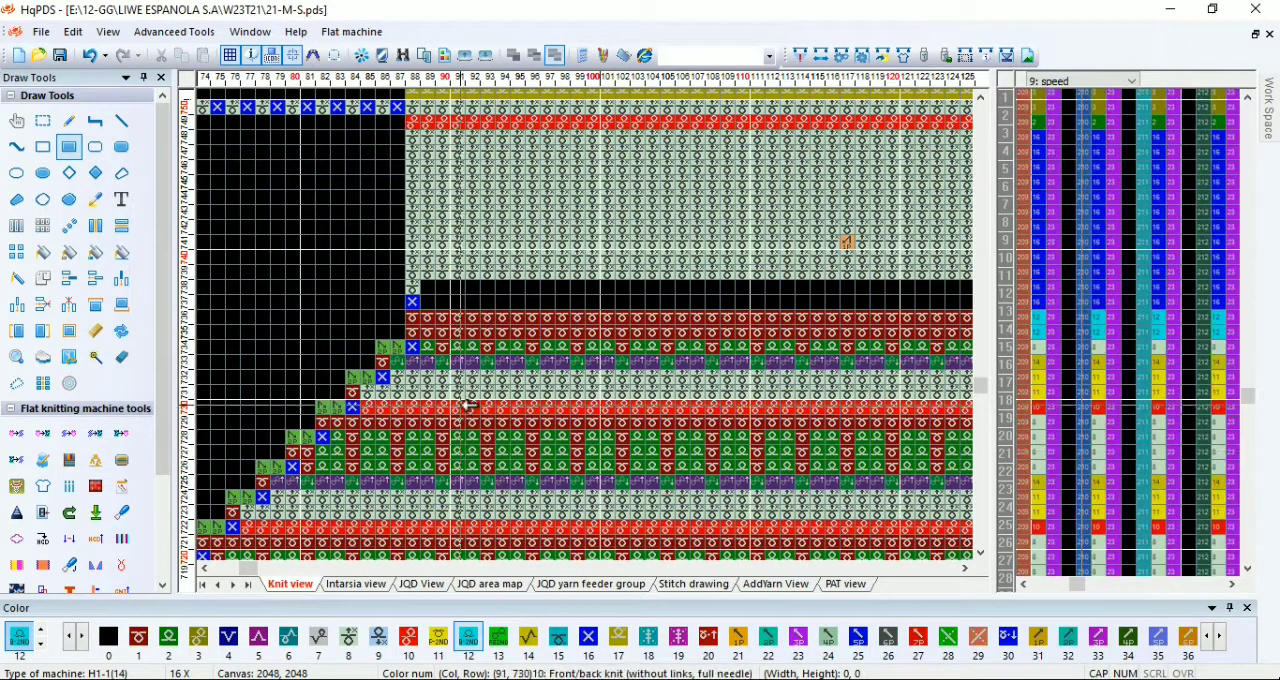
Step: Fill the edge cells beneath the left-side narrowings between rows 731 and 722 with code 1
scroll(595, 325, "up", 3)
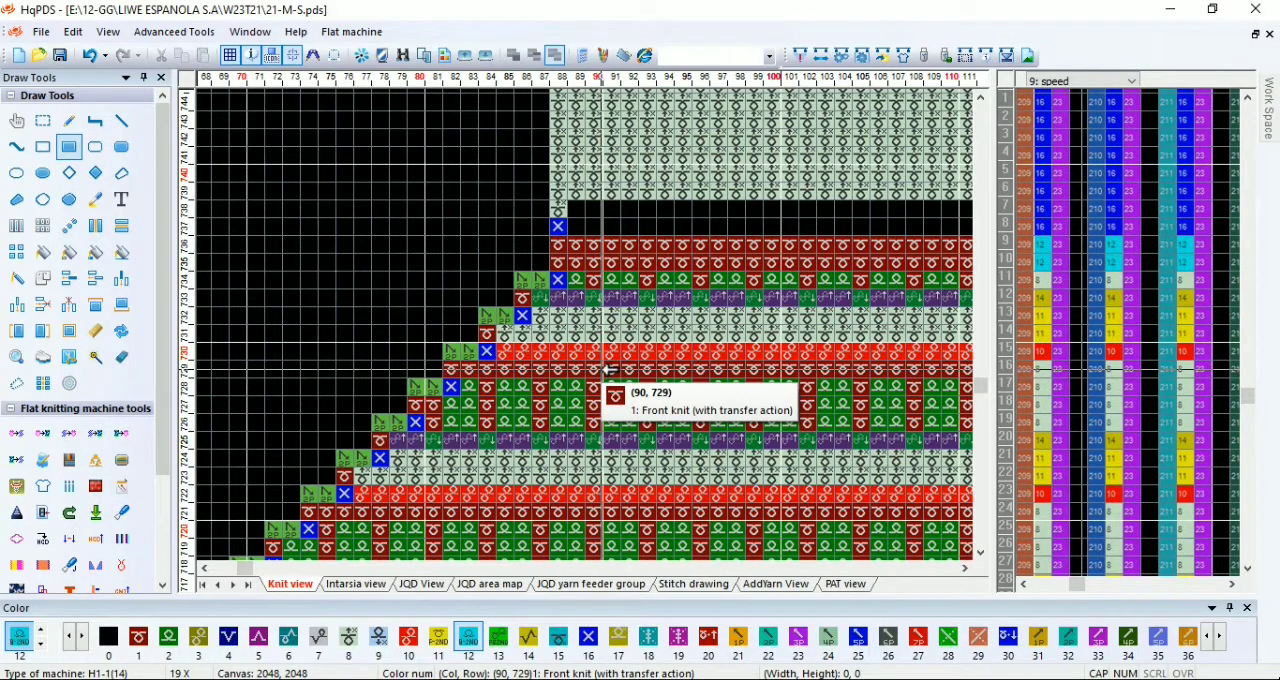
key("1")
scroll(530, 330, "up", 1)
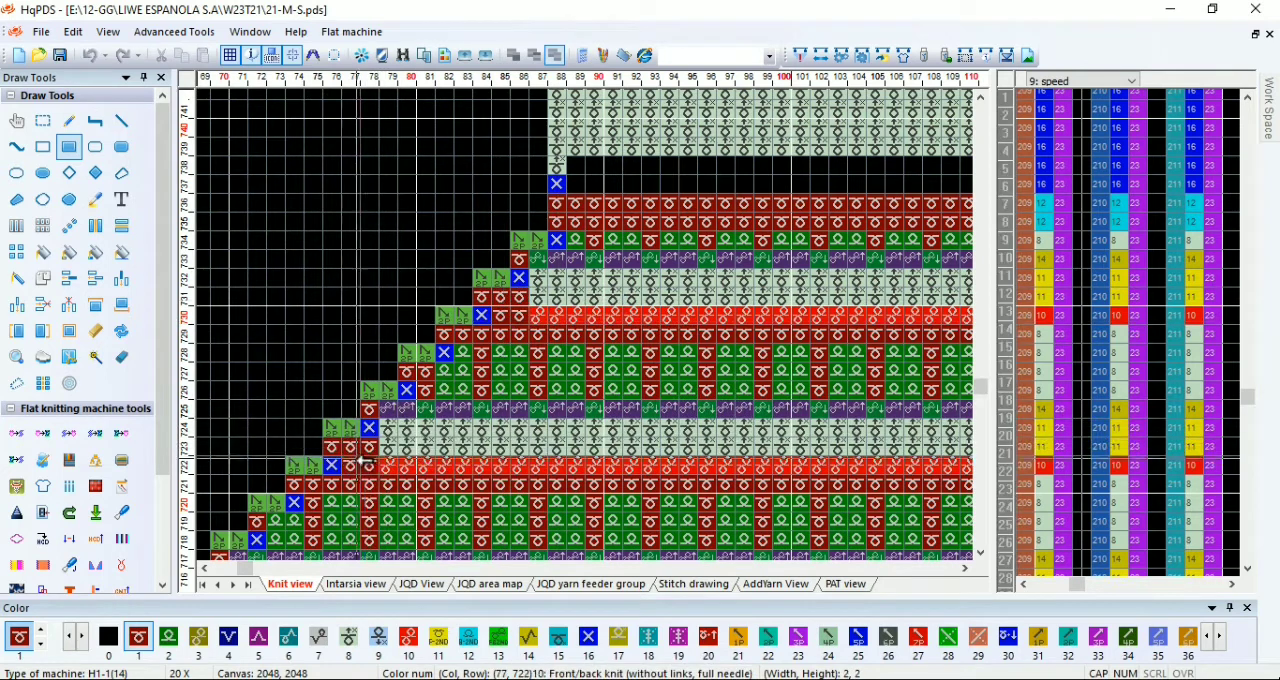
left_click_drag(369, 447, 359, 463)
scroll(359, 463, "down", 2)
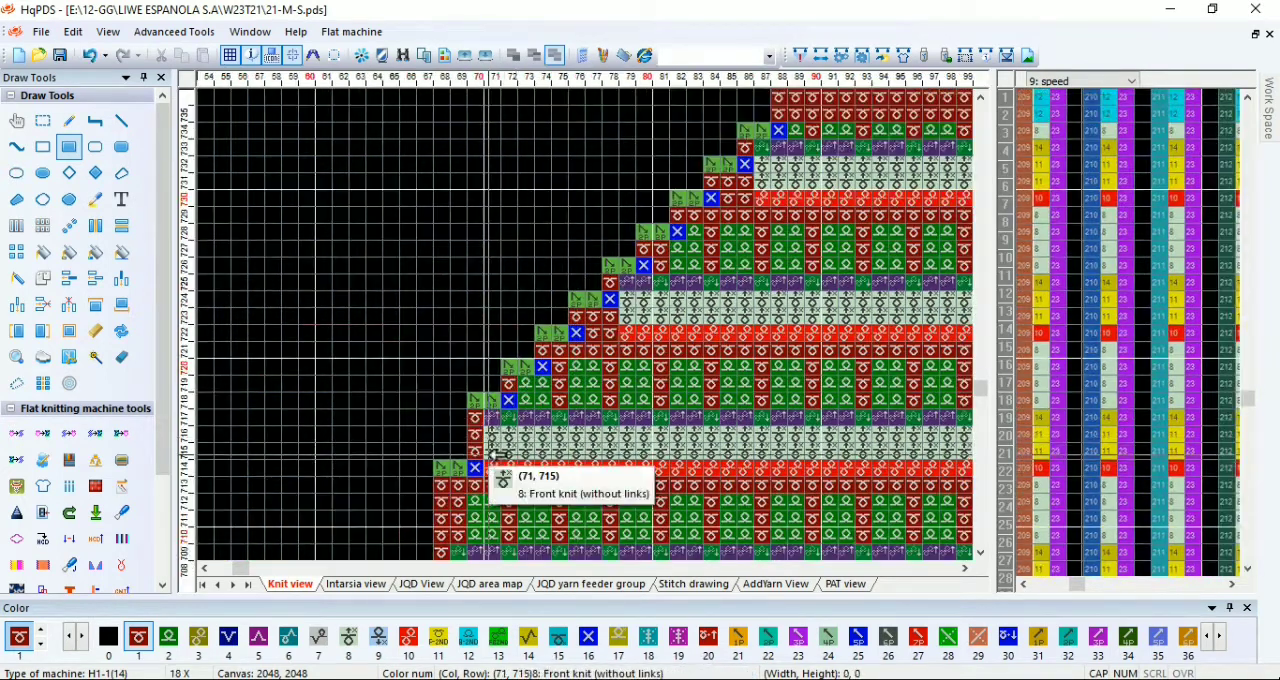
Step: Correct the left-side edge stitches beneath the narrowings from row 716 down to row 674 with code 1
scroll(492, 454, "down", 1)
scroll(586, 455, "up", 1)
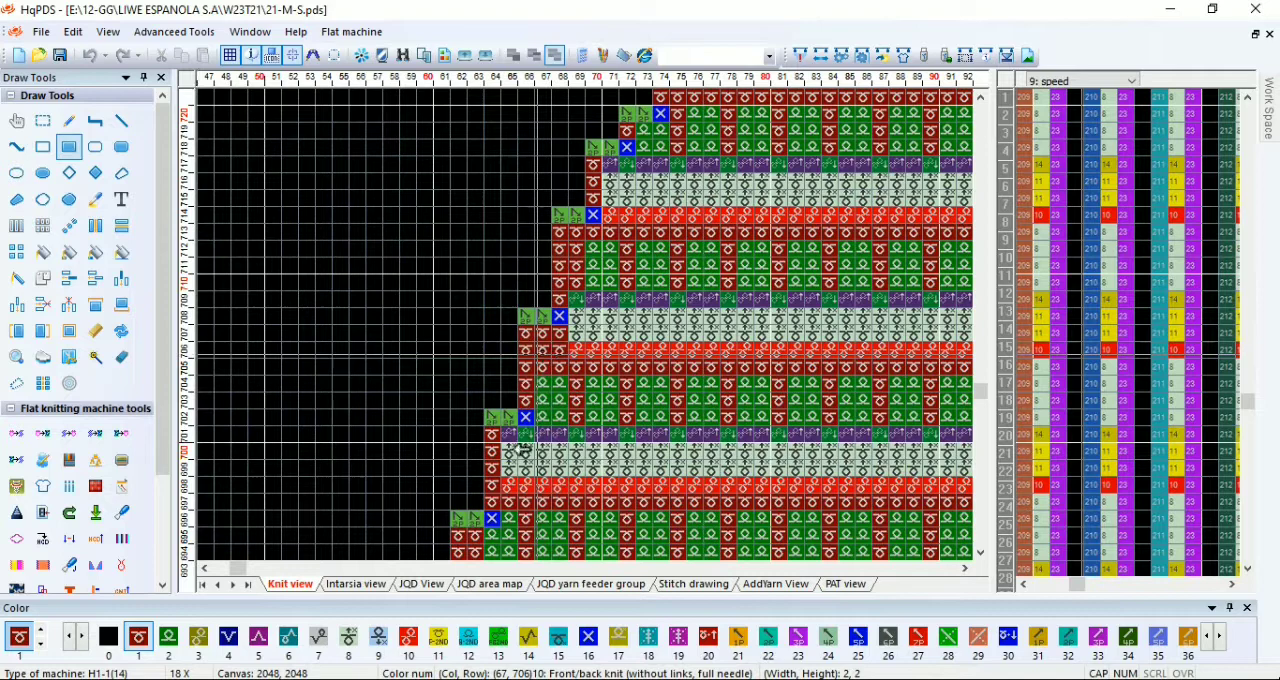
scroll(513, 464, "down", 1)
scroll(568, 418, "up", 1)
scroll(588, 404, "down", 1)
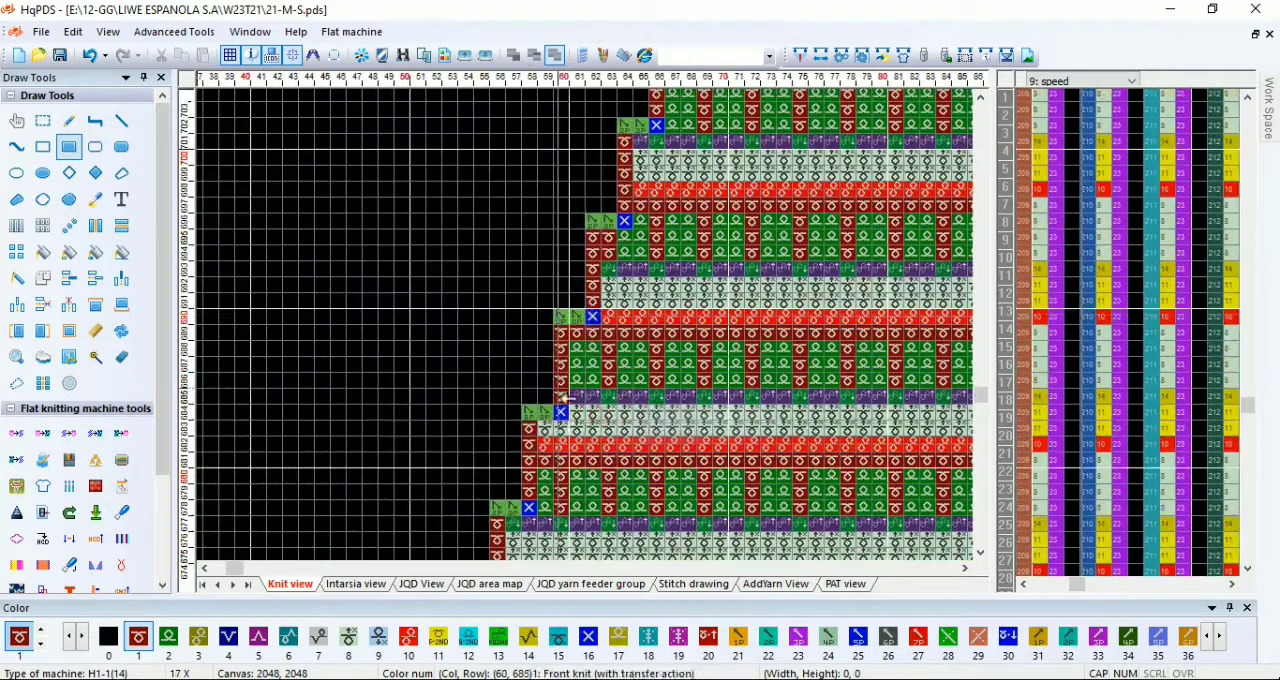
scroll(565, 461, "down", 2)
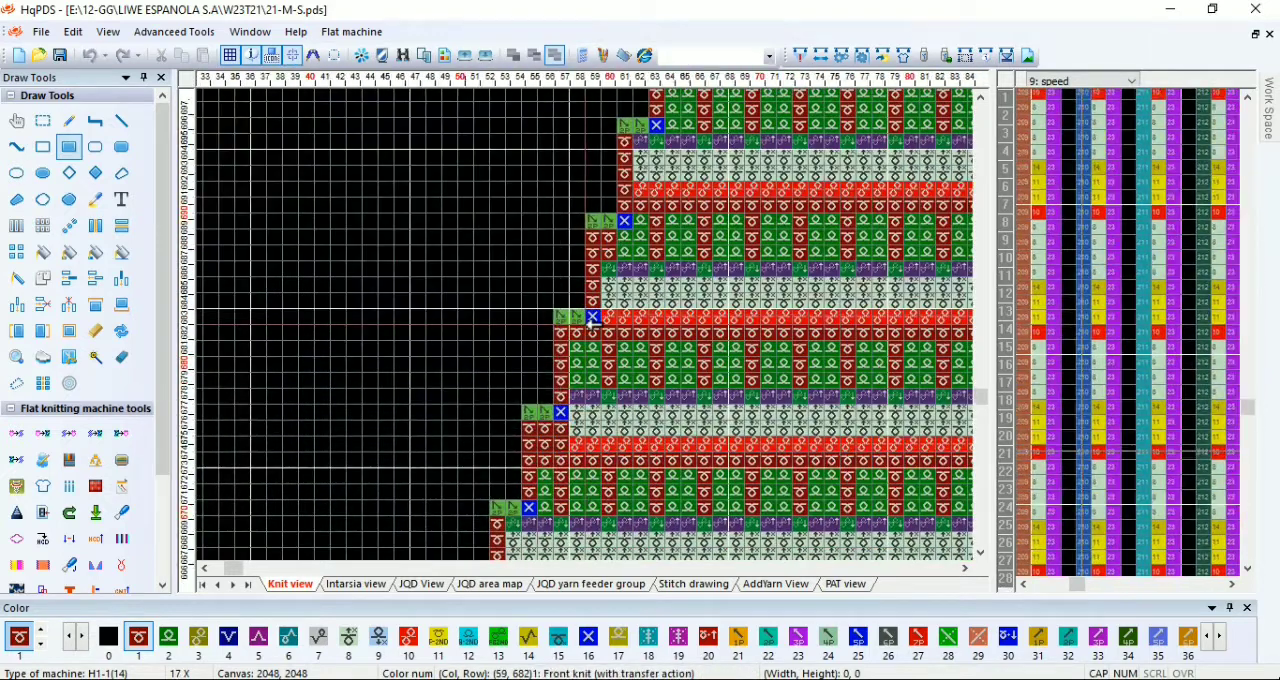
Step: Fill the left edge cells beneath the narrowings with code 1, including those near rows 659 and 635
scroll(565, 461, "down", 1)
scroll(560, 483, "up", 1)
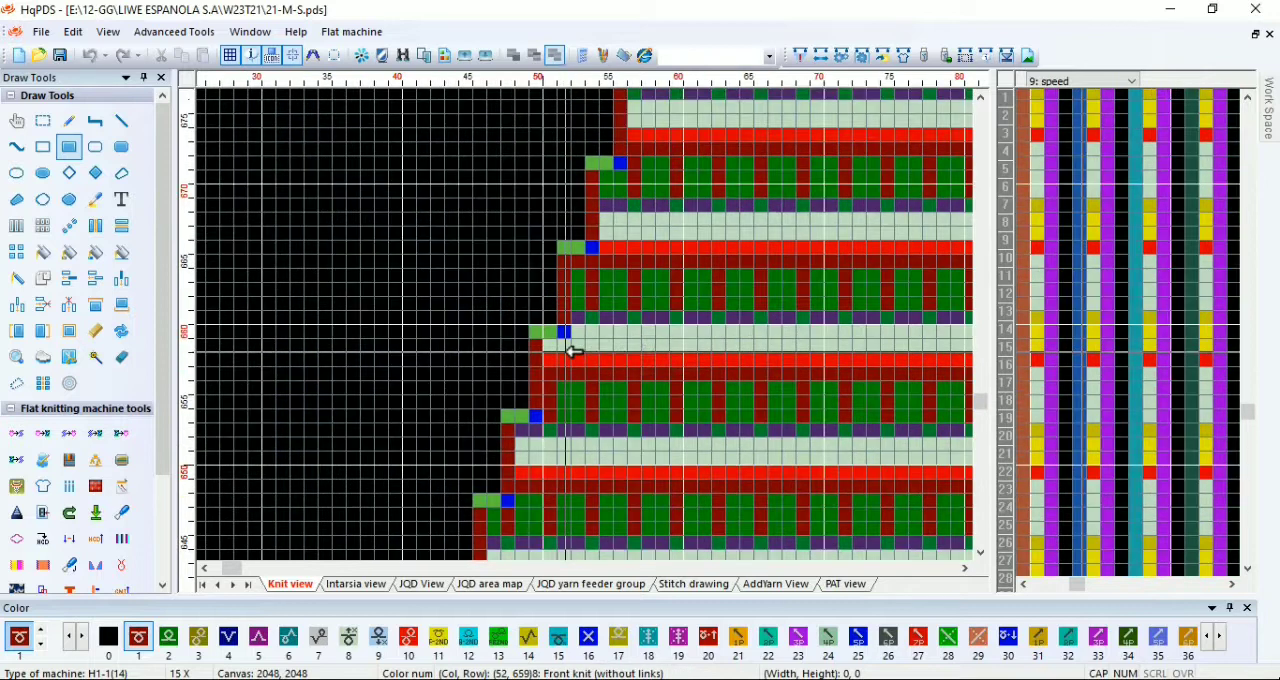
scroll(535, 466, "down", 1)
scroll(570, 415, "up", 1)
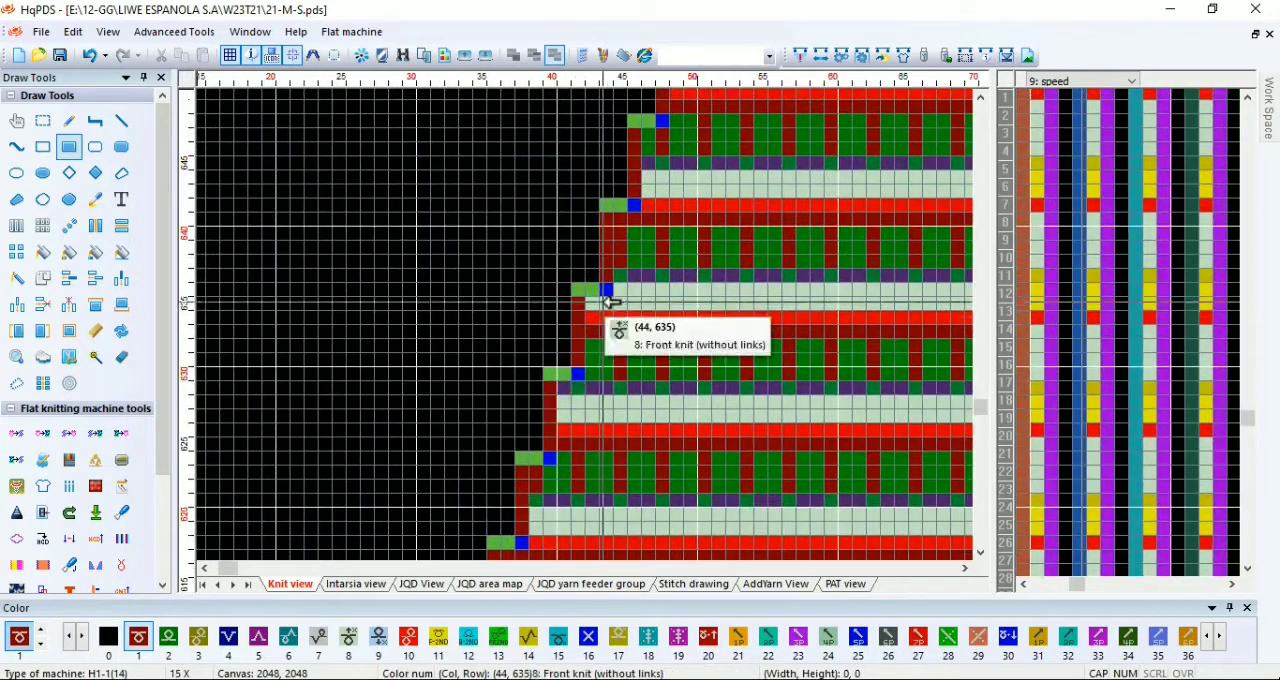
scroll(552, 461, "down", 1)
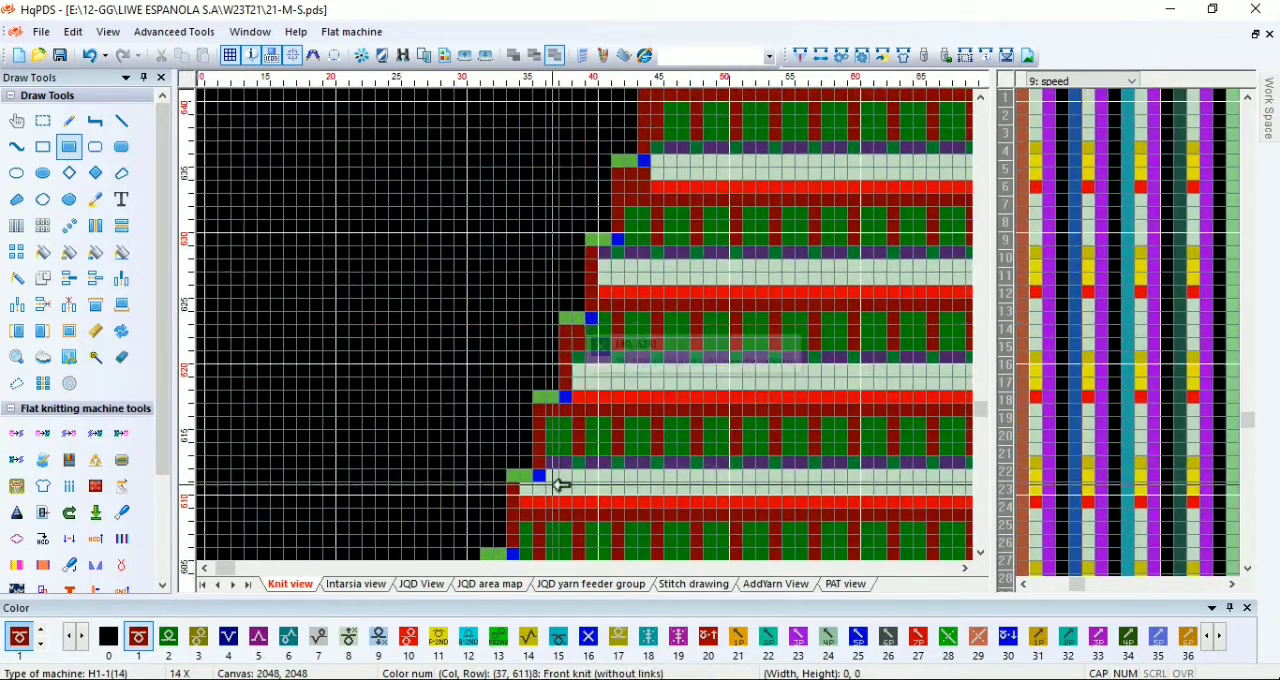
Step: Fill the left edge cells with code 1 beneath the narrowings from row 611 down to row 561
scroll(559, 486, "up", 2)
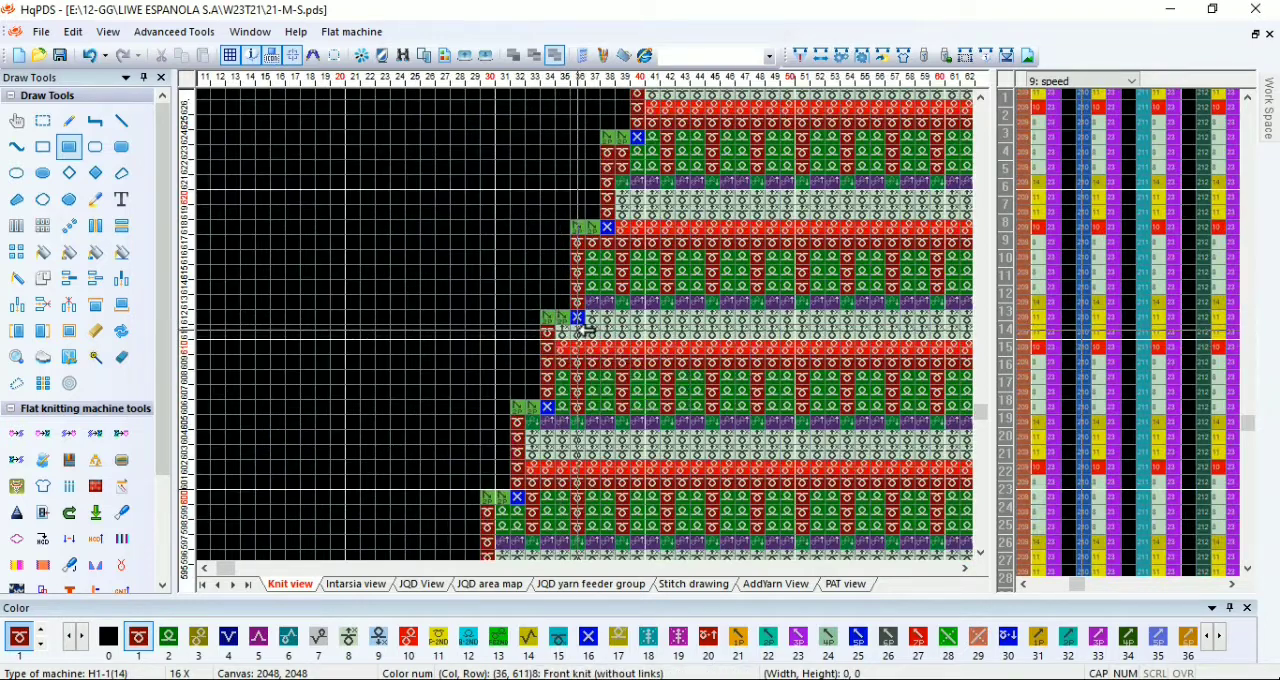
scroll(570, 440, "down", 1)
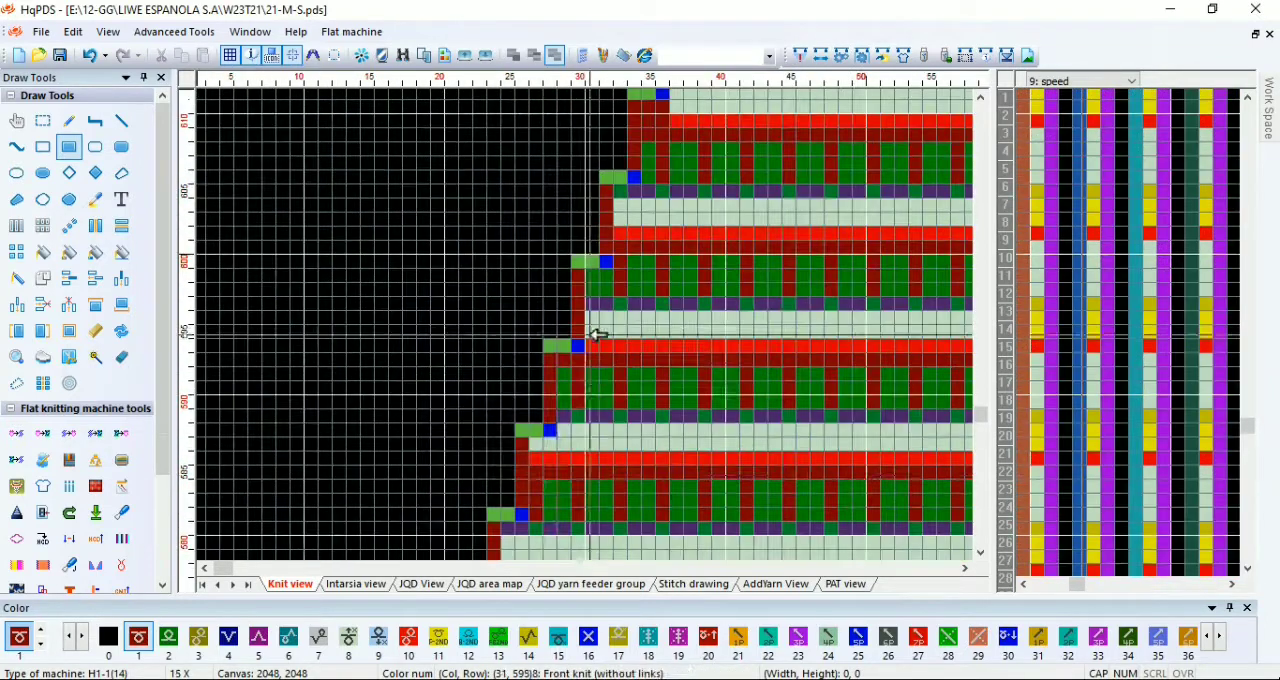
scroll(591, 334, "up", 2)
scroll(591, 320, "down", 2)
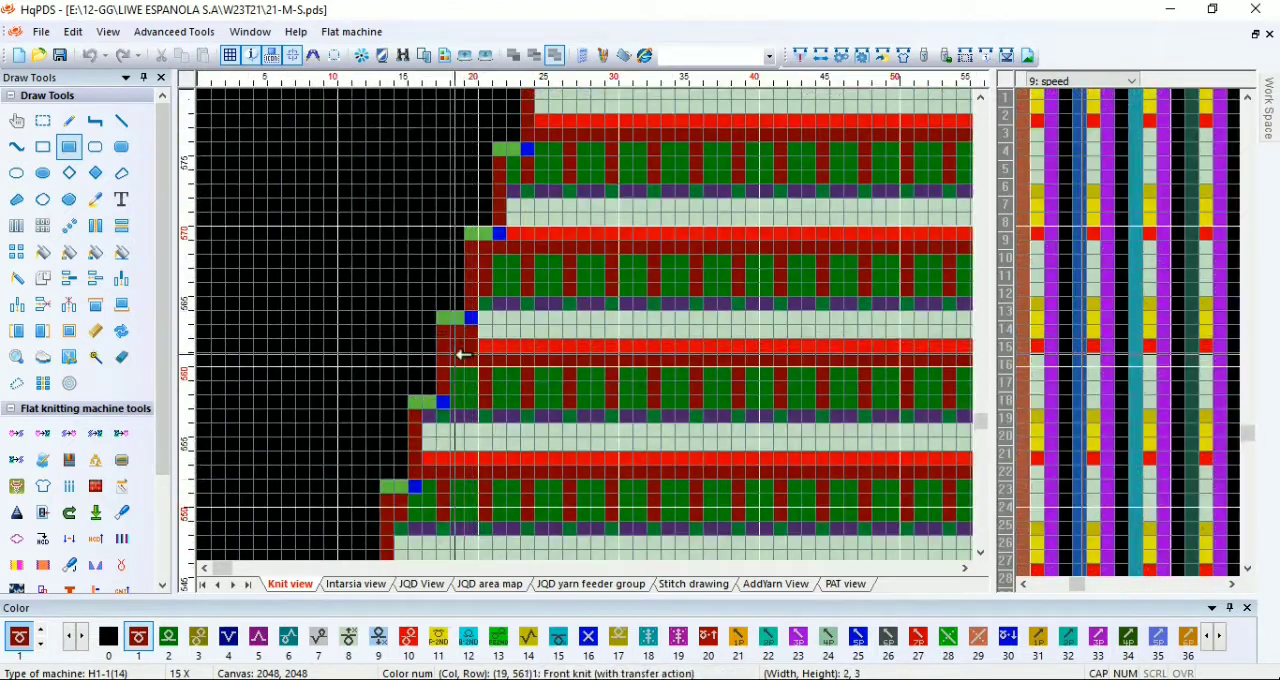
Step: Fill the remaining left edge cells with code 1 beneath the narrowings from row 539 down to row 514
scroll(463, 355, "up", 1)
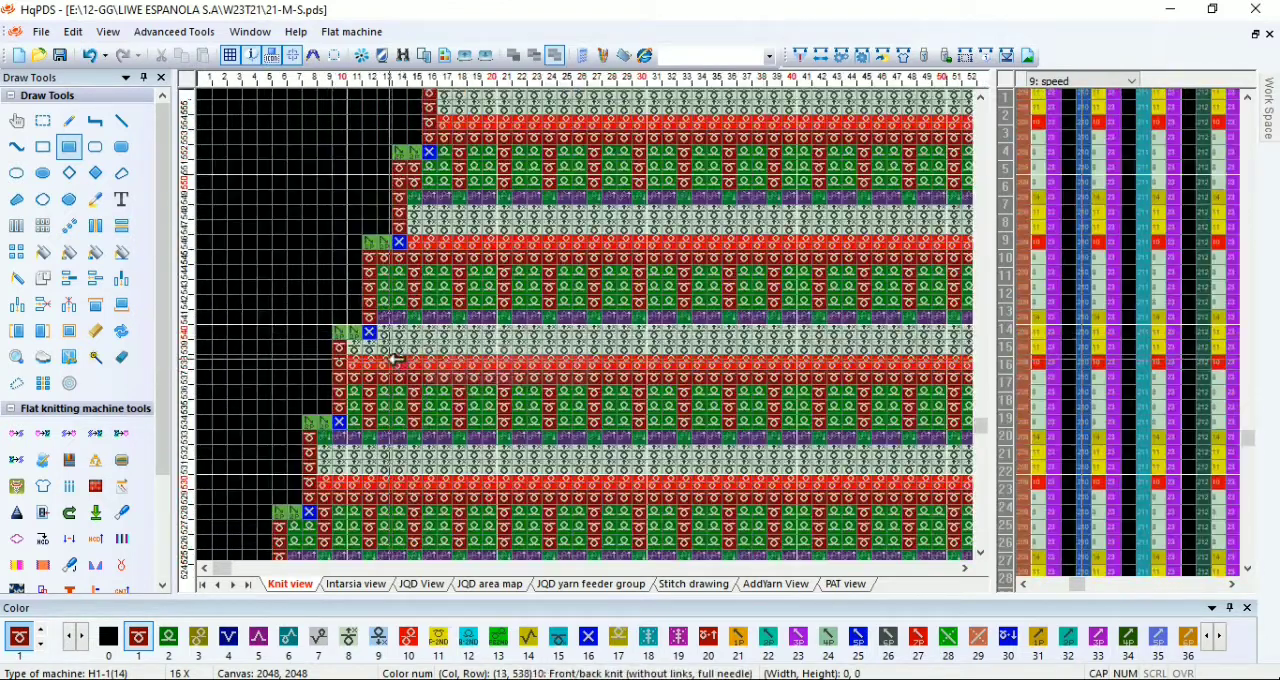
left_click_drag(368, 347, 355, 359)
scroll(394, 323, "down", 1)
scroll(380, 315, "up", 1)
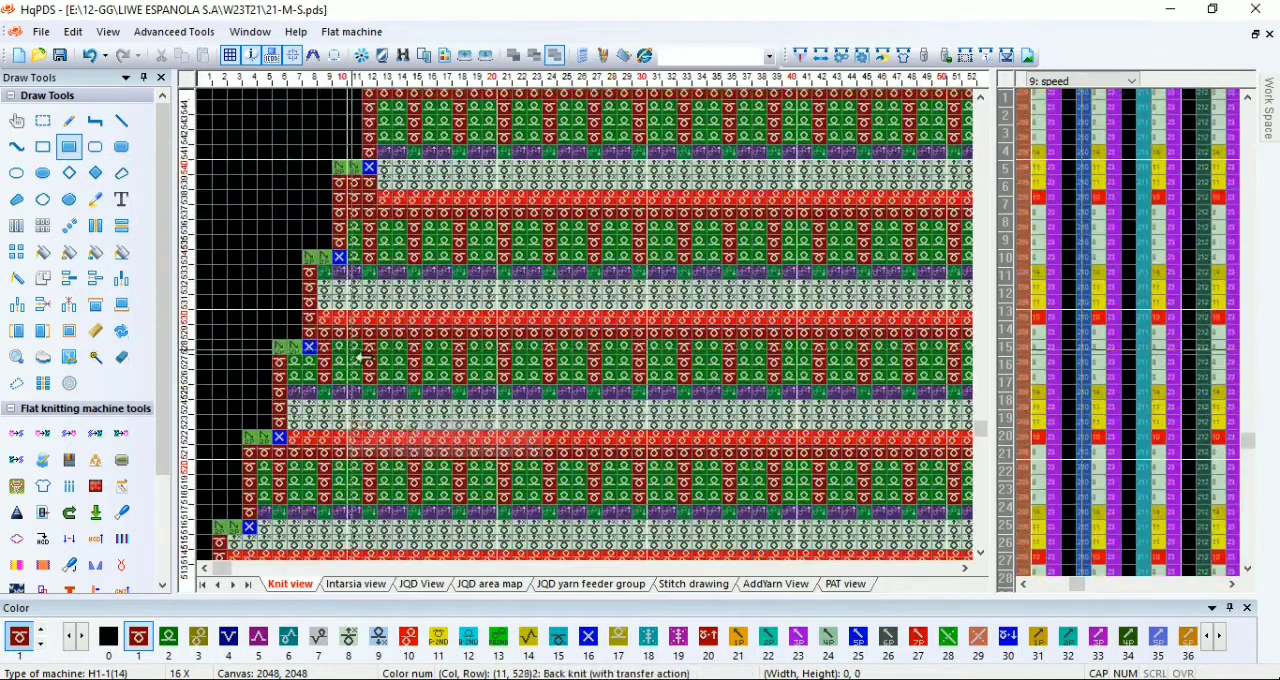
scroll(355, 350, "down", 1)
scroll(349, 323, "up", 2)
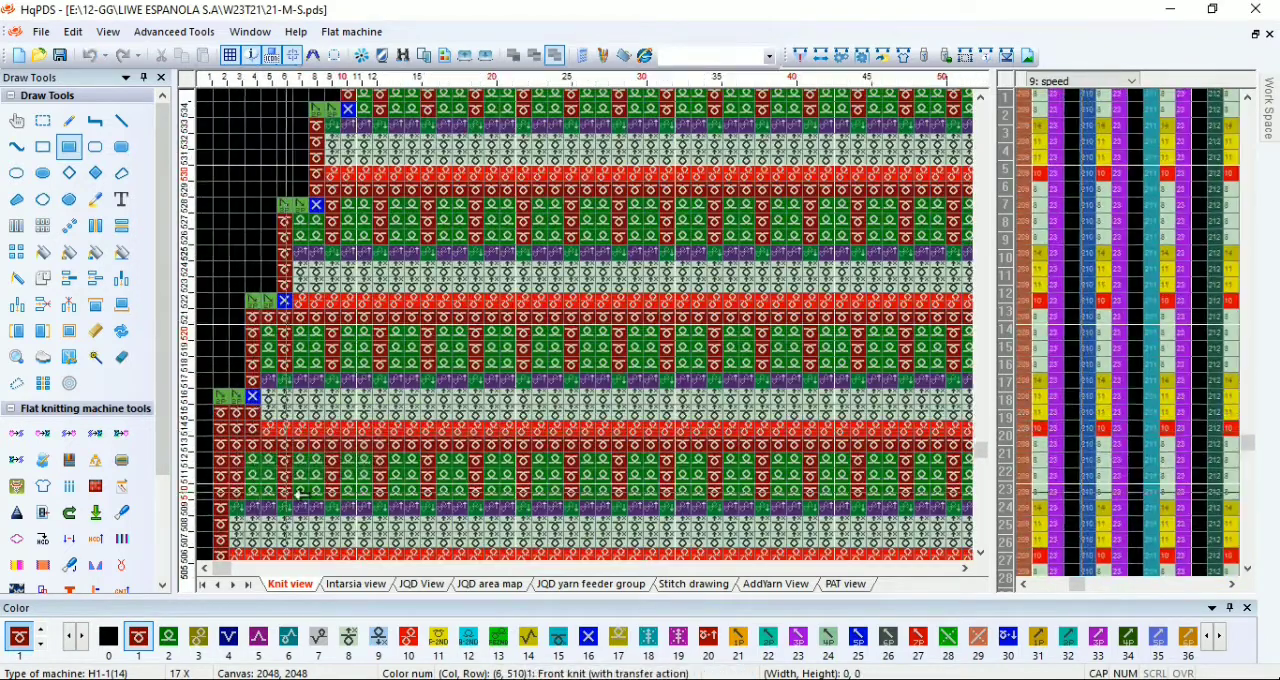
Step: Compile the 21-M-S sleeve pattern and check its compiling information
scroll(288, 334, "down", 7)
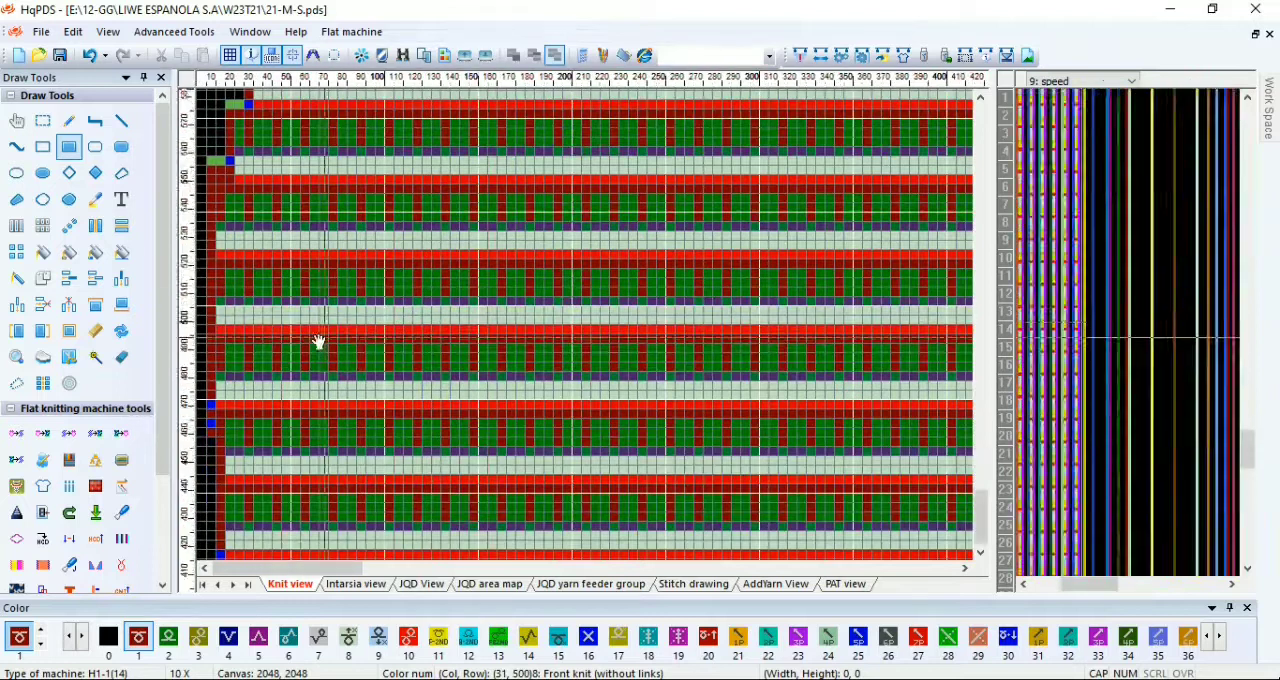
scroll(318, 342, "down", 9)
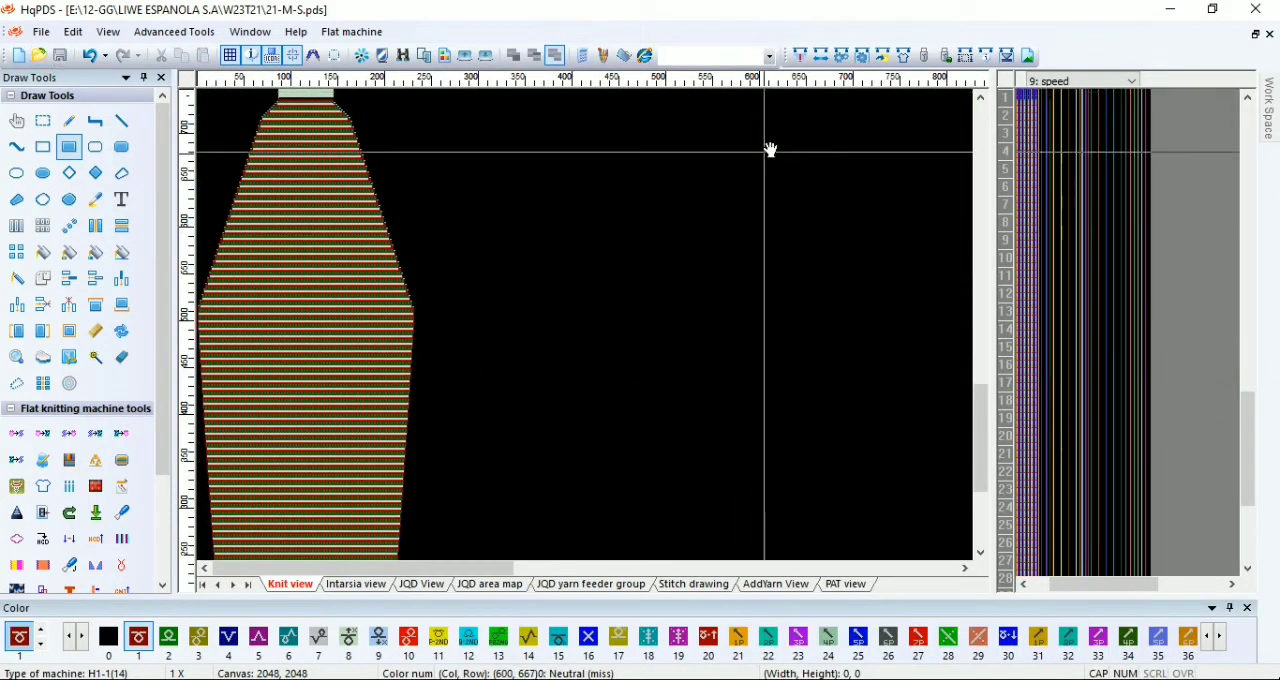
left_click(800, 55)
left_click(781, 625)
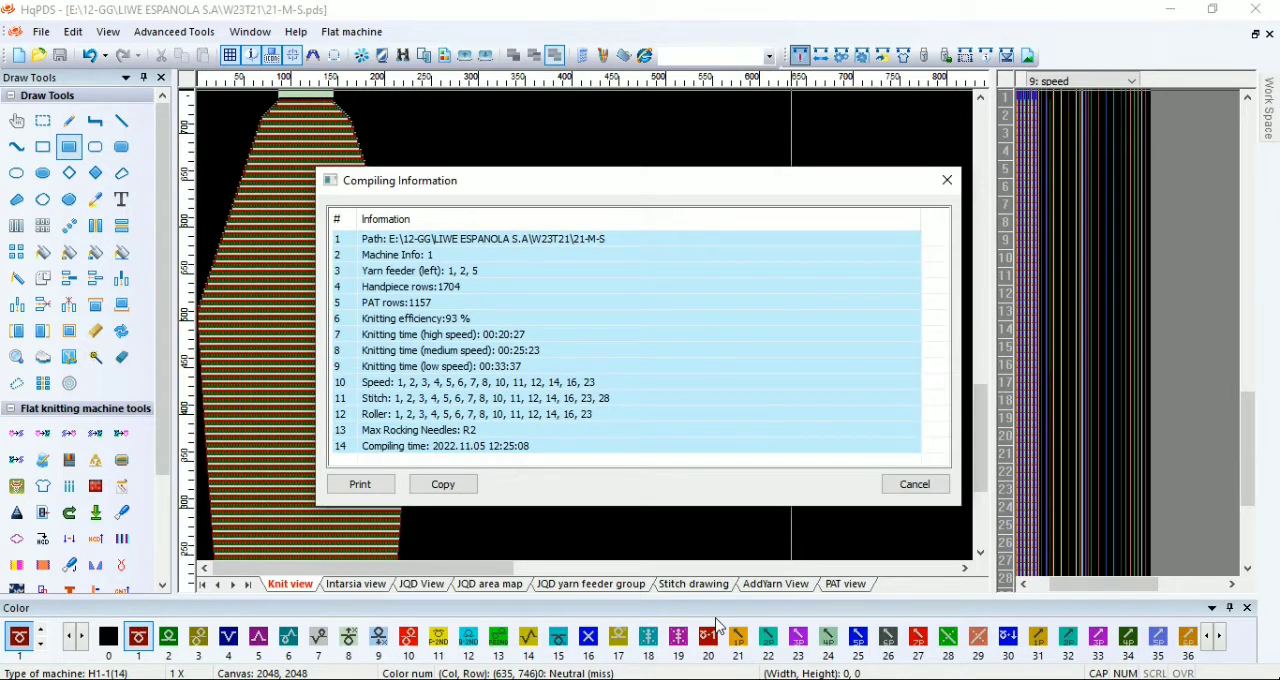
left_click(945, 182)
left_click(41, 31)
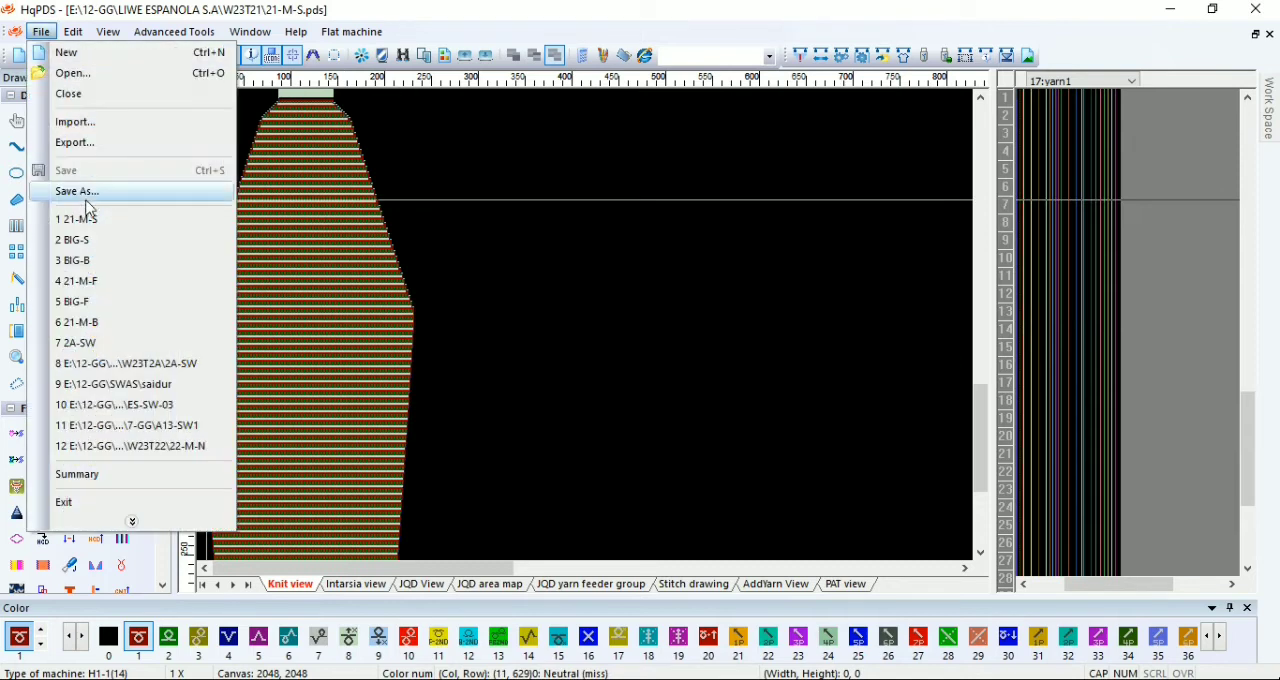
left_click(995, 58)
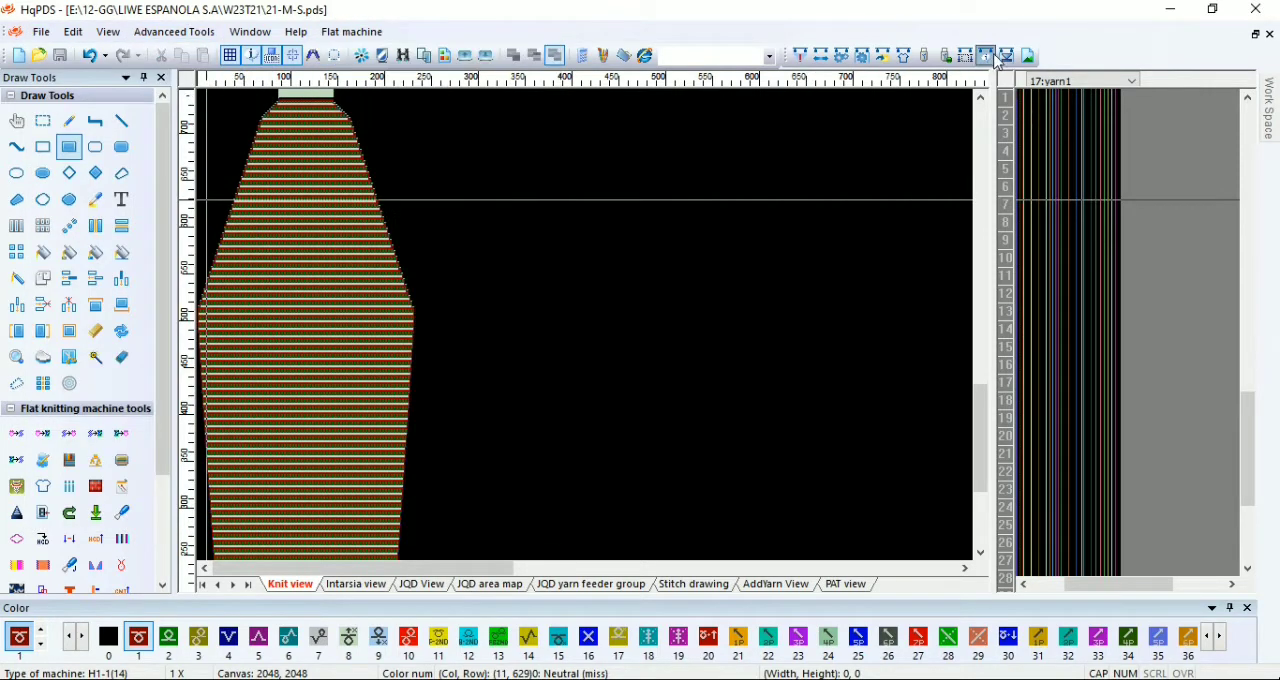
left_click(948, 180)
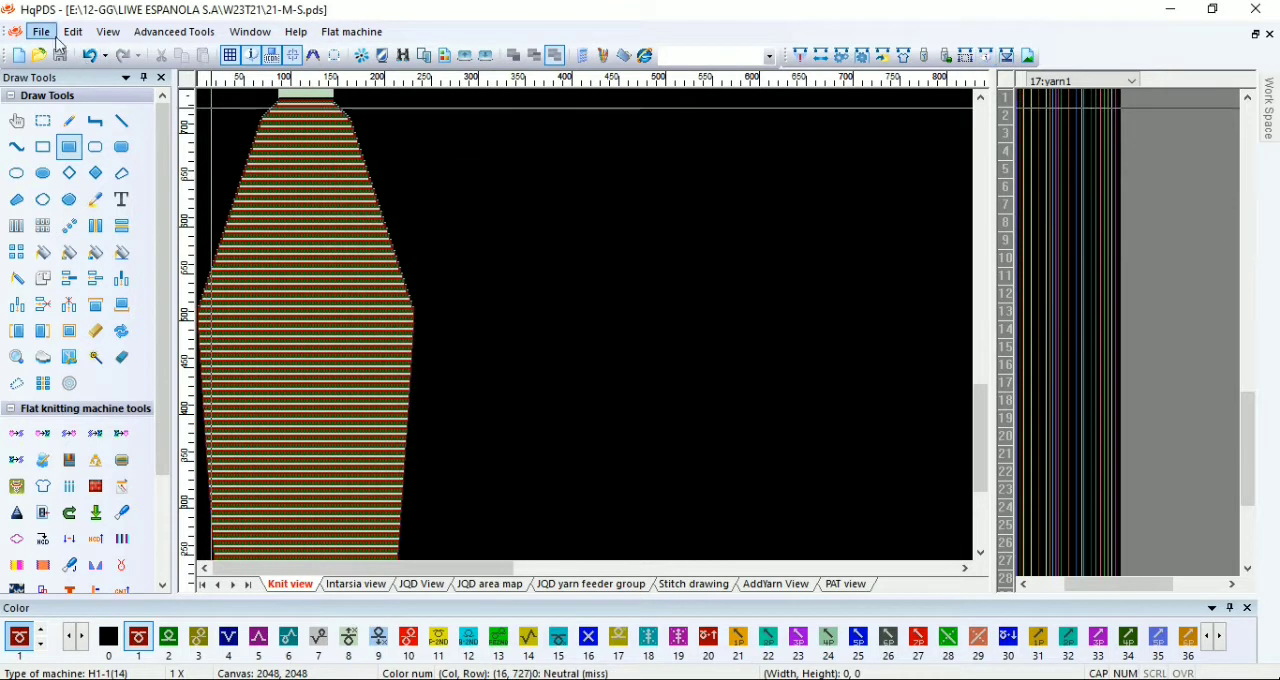
Step: Save a copy of the pattern in the W23T21 folder as 21-M-N
left_click(40, 32)
left_click(121, 212)
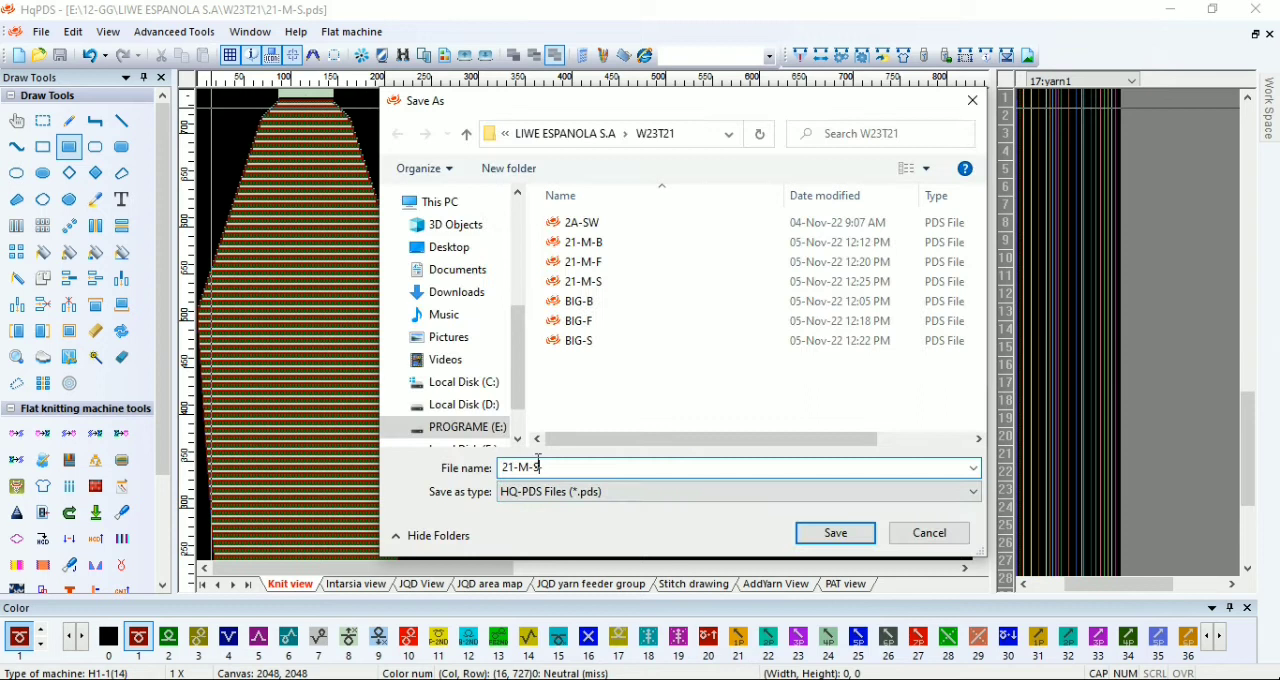
key("BackSpace")
type("N")
left_click(835, 532)
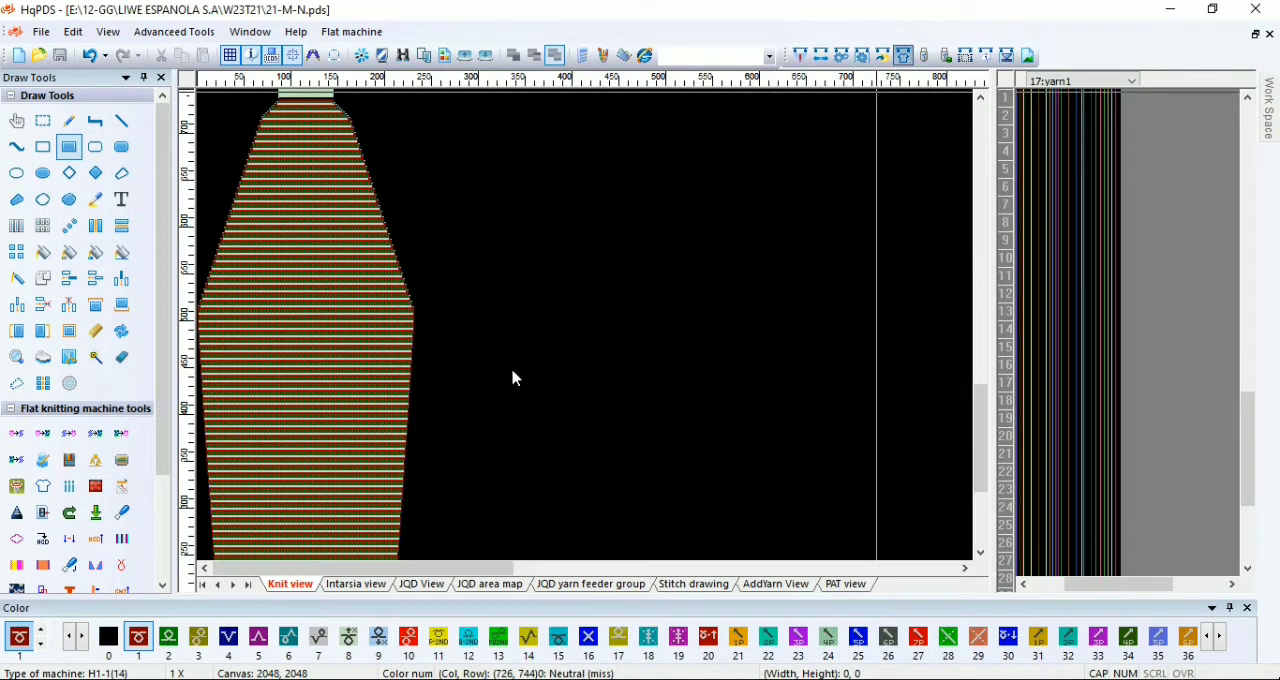
Step: Generate a new piece from a cleared craft bill with 351 start needles, 2 waster yarn, 30 ribbings and Ribbing 1x1
key("F4")
left_click(63, 620)
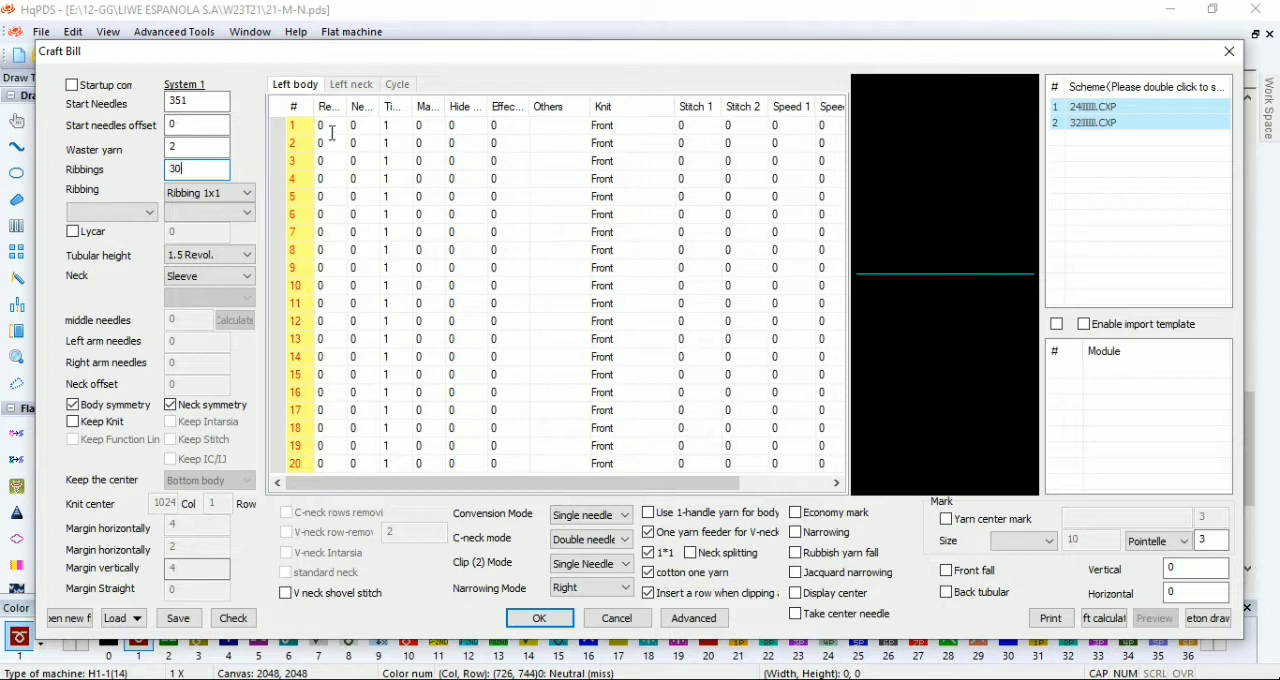
left_click(510, 620)
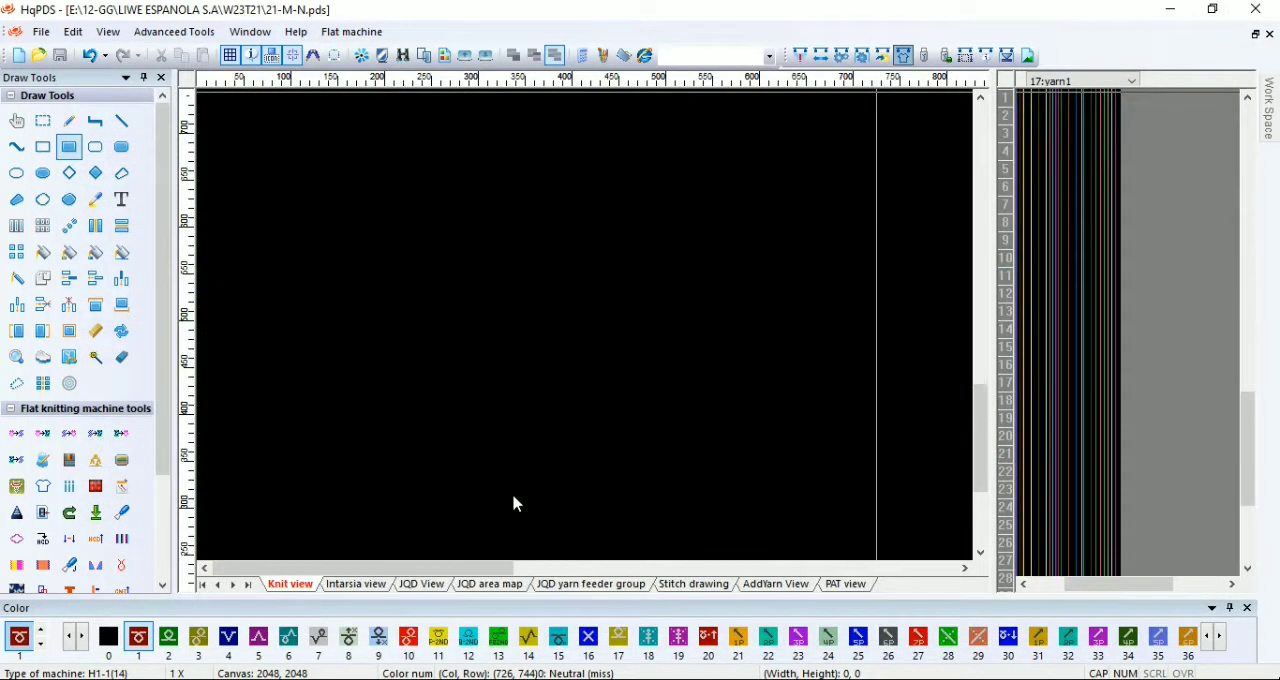
Step: Delete the surplus checkered rows just above row 12 and the two solid code 1 rows above row 72
left_click_drag(986, 476, 984, 551)
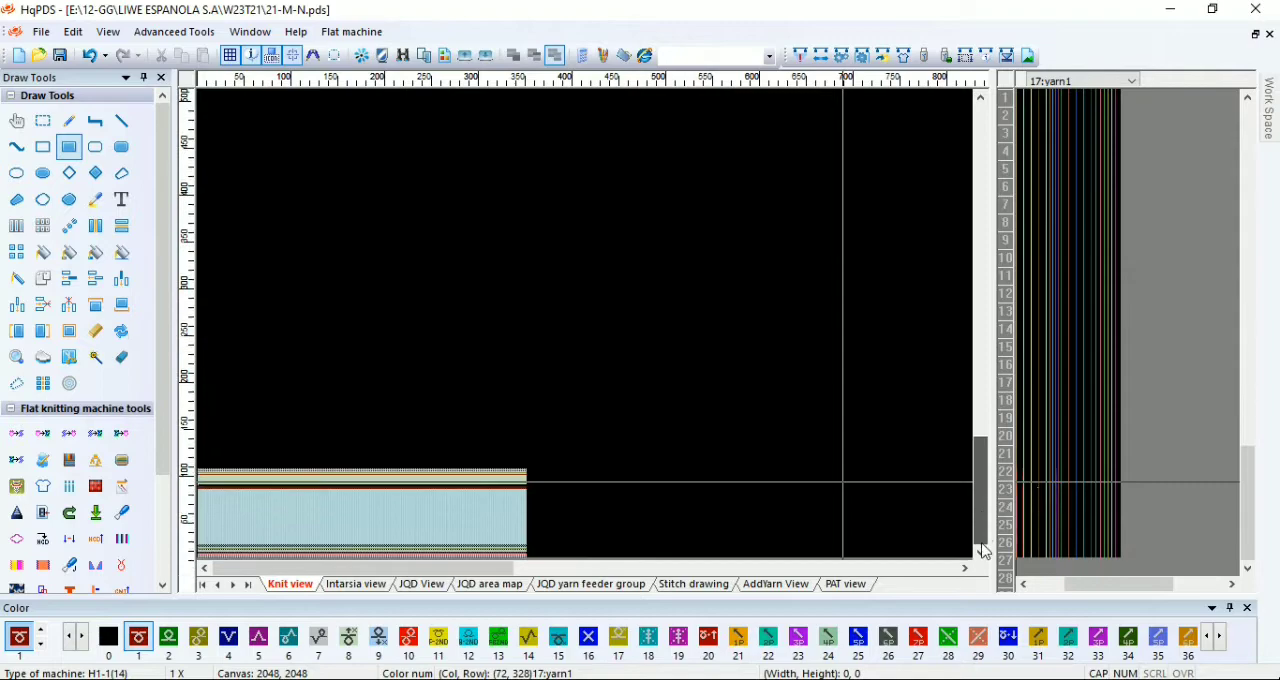
scroll(289, 535, "up", 3)
scroll(433, 489, "up", 4)
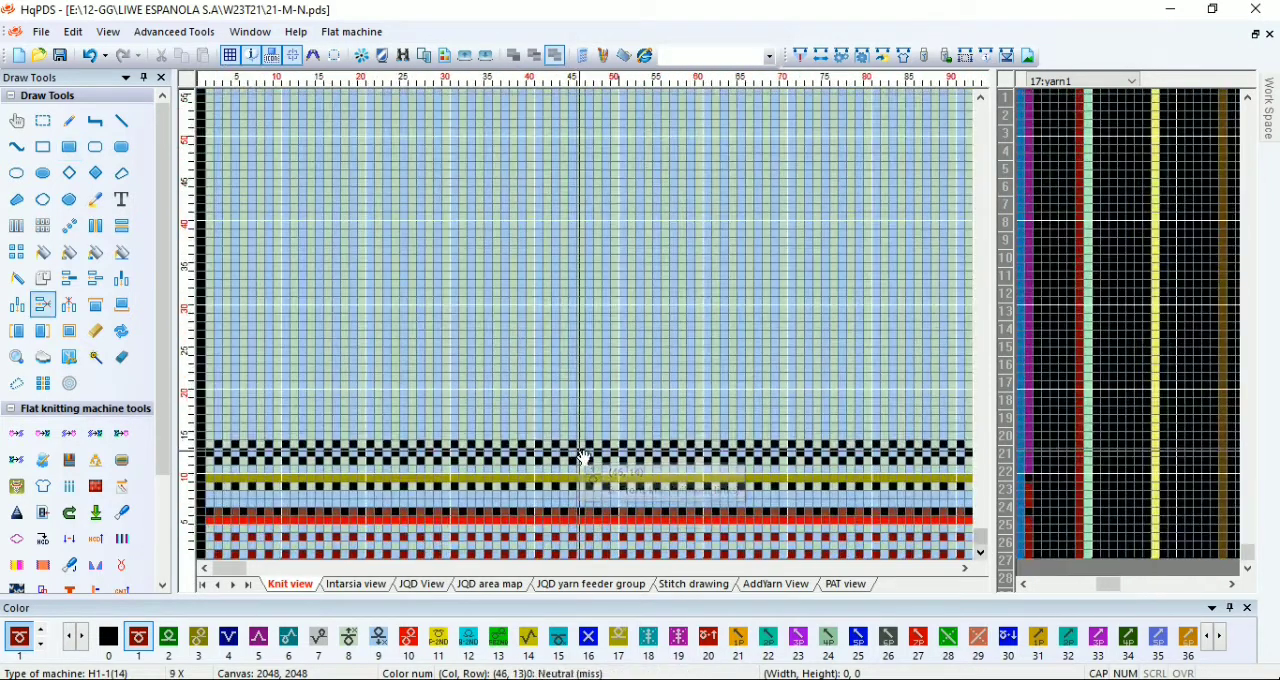
scroll(508, 383, "down", 2)
scroll(528, 313, "up", 2)
scroll(528, 313, "up", 1)
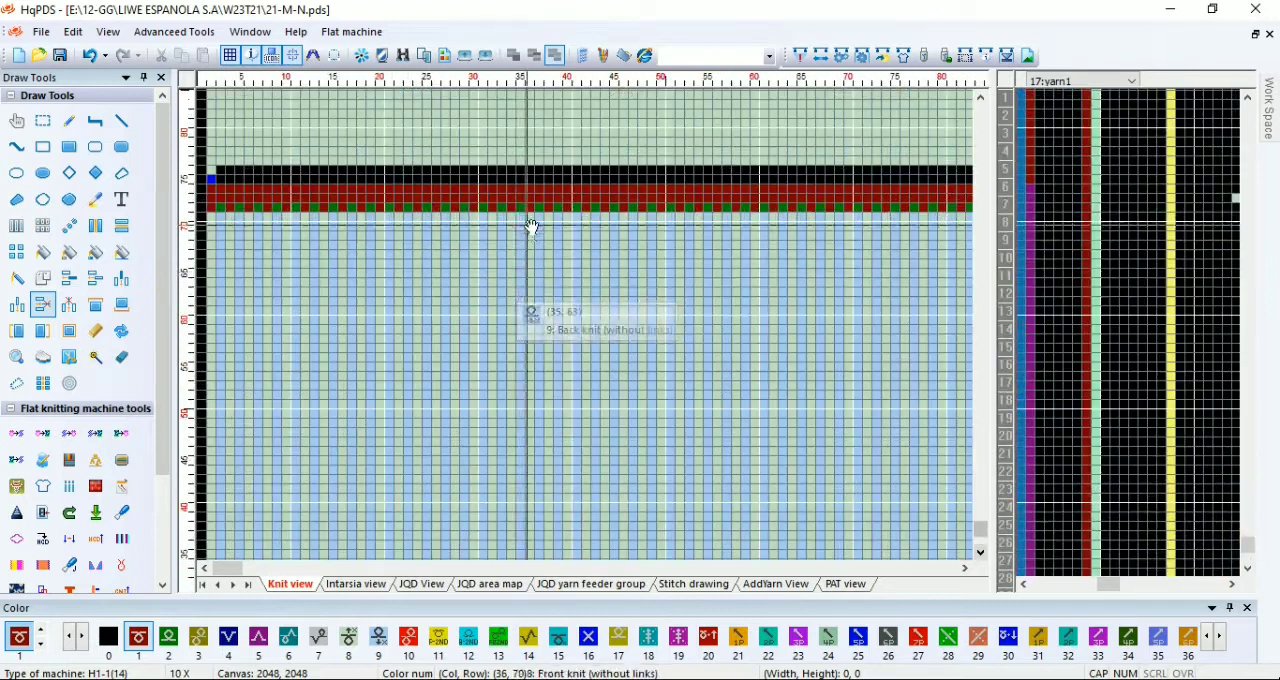
left_click_drag(528, 205, 527, 194)
Step: Delete the red, olive and checkered waste rows at the top of the piece, from row 85 upward
scroll(374, 170, "up", 1)
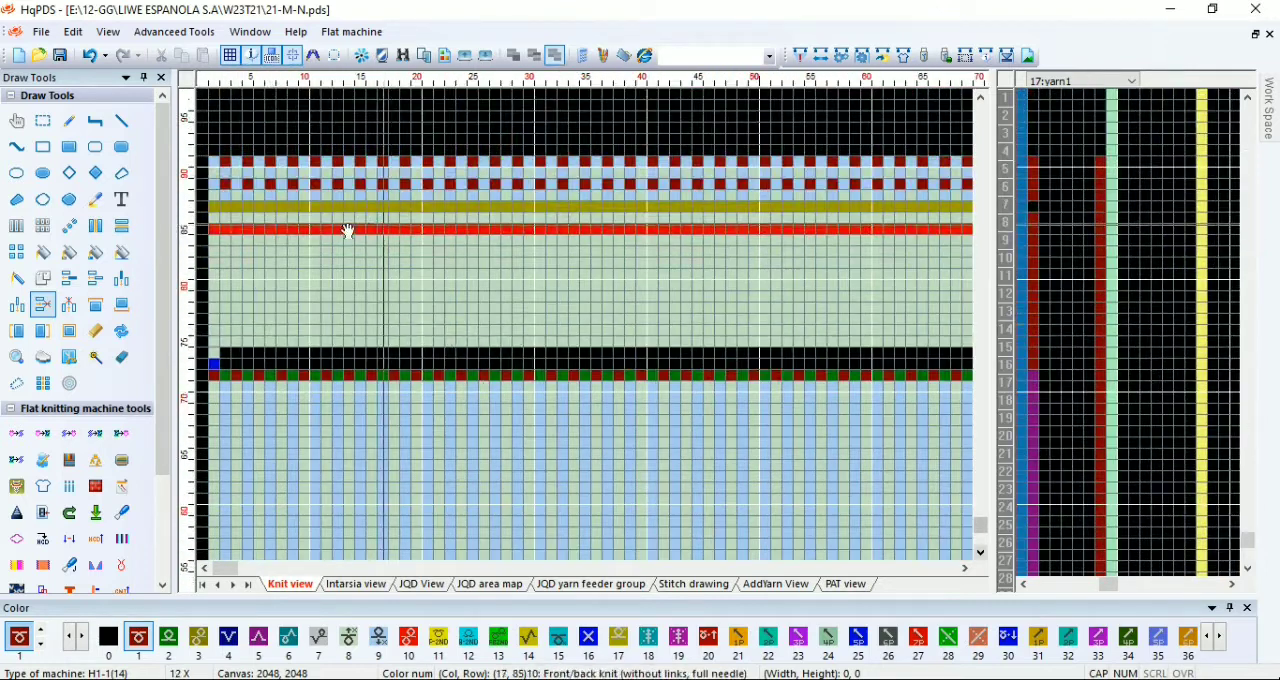
left_click(347, 230)
left_click(298, 229)
left_click(292, 229)
left_click(282, 229)
Step: Copy the alternating code 1 and 2 pattern of row 72 across the full width of rows 73 to 84
scroll(281, 398, "up", 2)
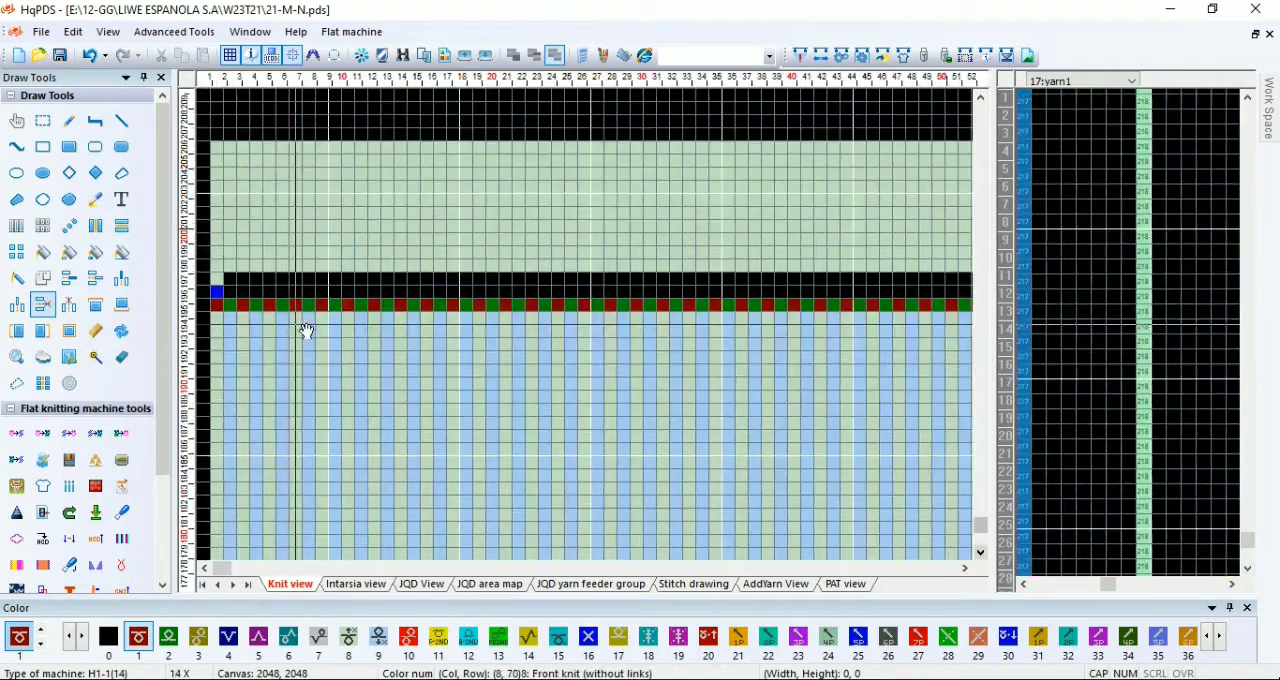
key("a")
left_click_drag(220, 302, 779, 288)
scroll(850, 195, "down", 1)
scroll(940, 325, "down", 1)
scroll(940, 320, "down", 3)
scroll(967, 303, "up", 1)
scroll(690, 330, "up", 1)
scroll(740, 331, "down", 1)
scroll(735, 331, "up", 2)
scroll(775, 327, "up", 1)
scroll(582, 354, "up", 1)
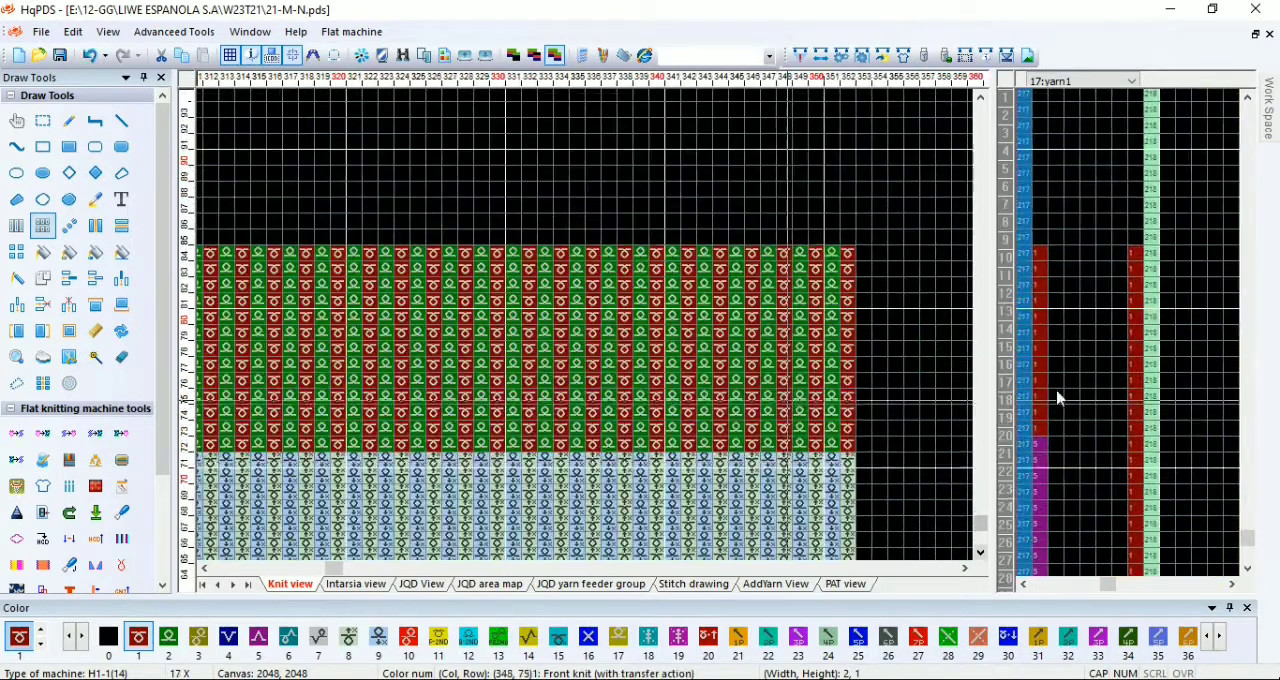
Step: Place code 1 in the End control column at row 84, the last row of the piece
left_click_drag(1018, 469, 1063, 369)
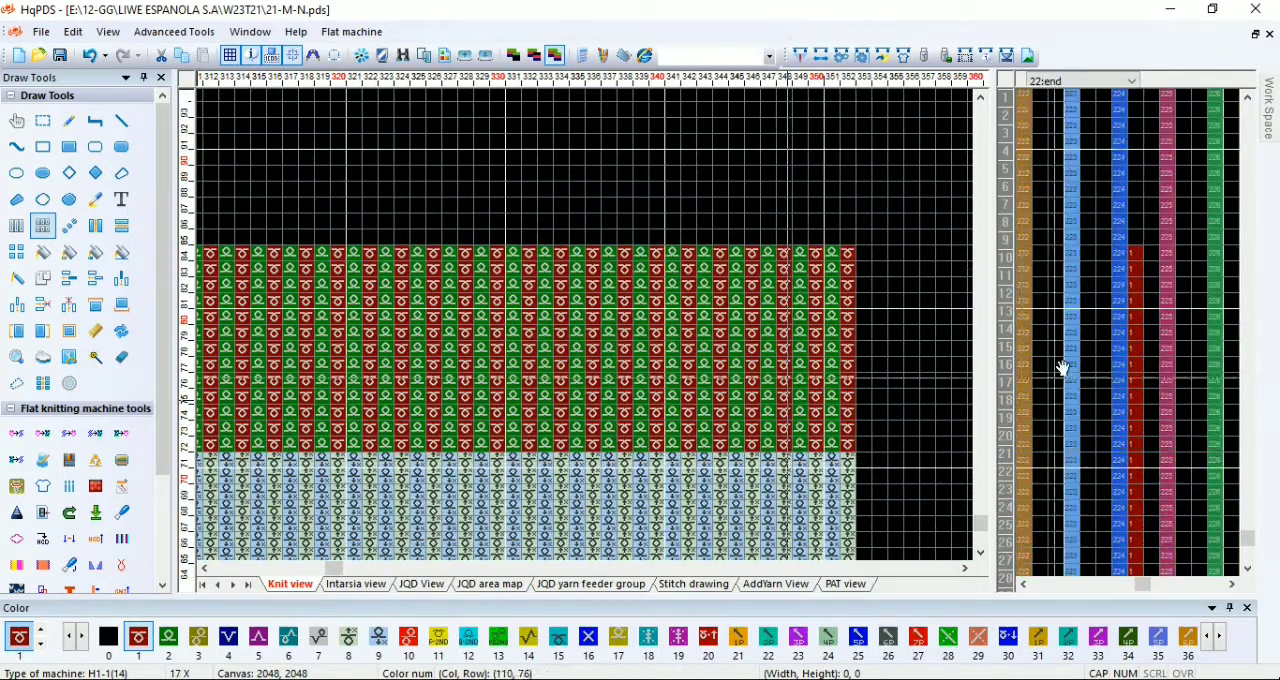
left_click(1042, 258)
scroll(588, 334, "down", 1)
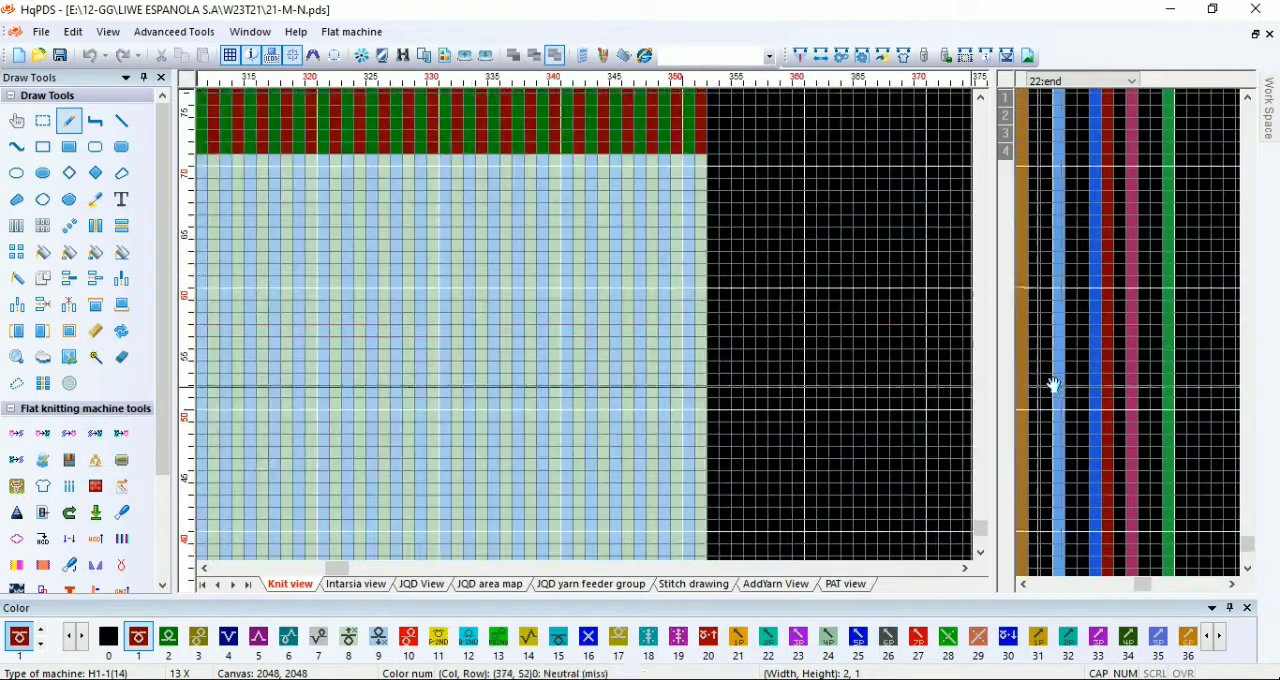
Step: Set row 13 to code 7 in the four stitch density columns and in the speed columns
left_click_drag(1012, 235, 560, 377)
scroll(560, 377, "down", 1)
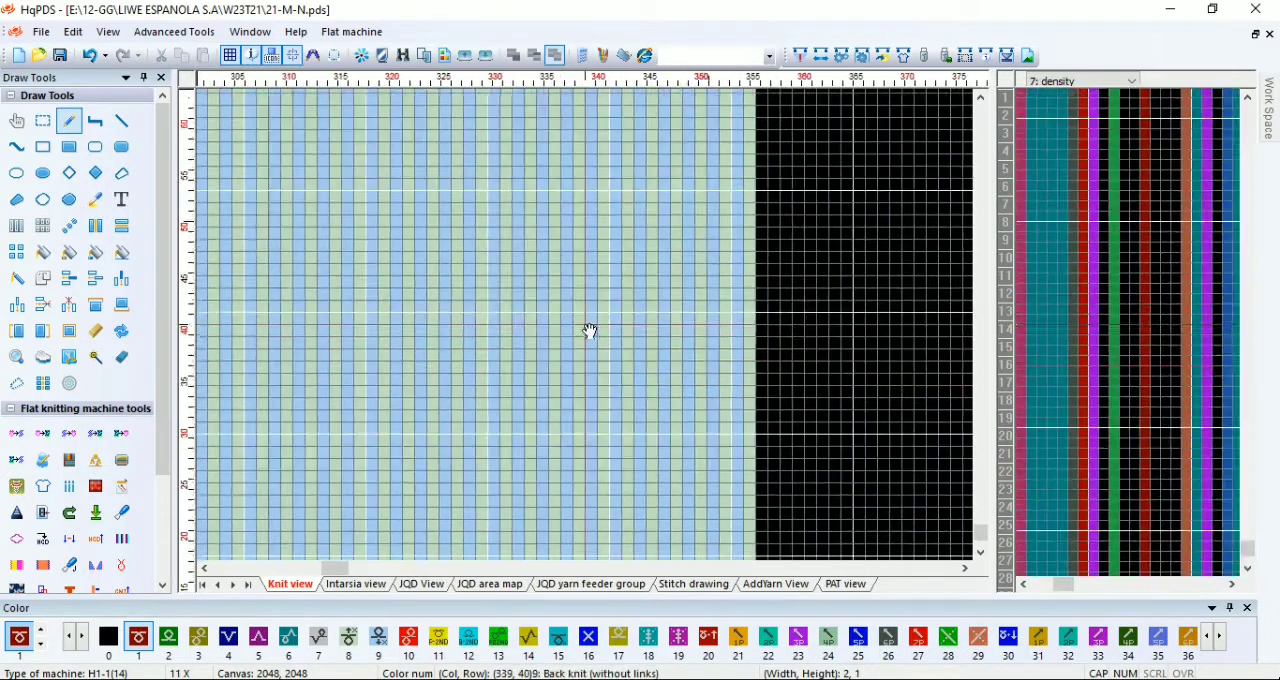
left_click_drag(591, 331, 582, 373)
key("r")
scroll(588, 430, "up", 1)
scroll(589, 331, "down", 1)
key("7")
scroll(467, 428, "up", 1)
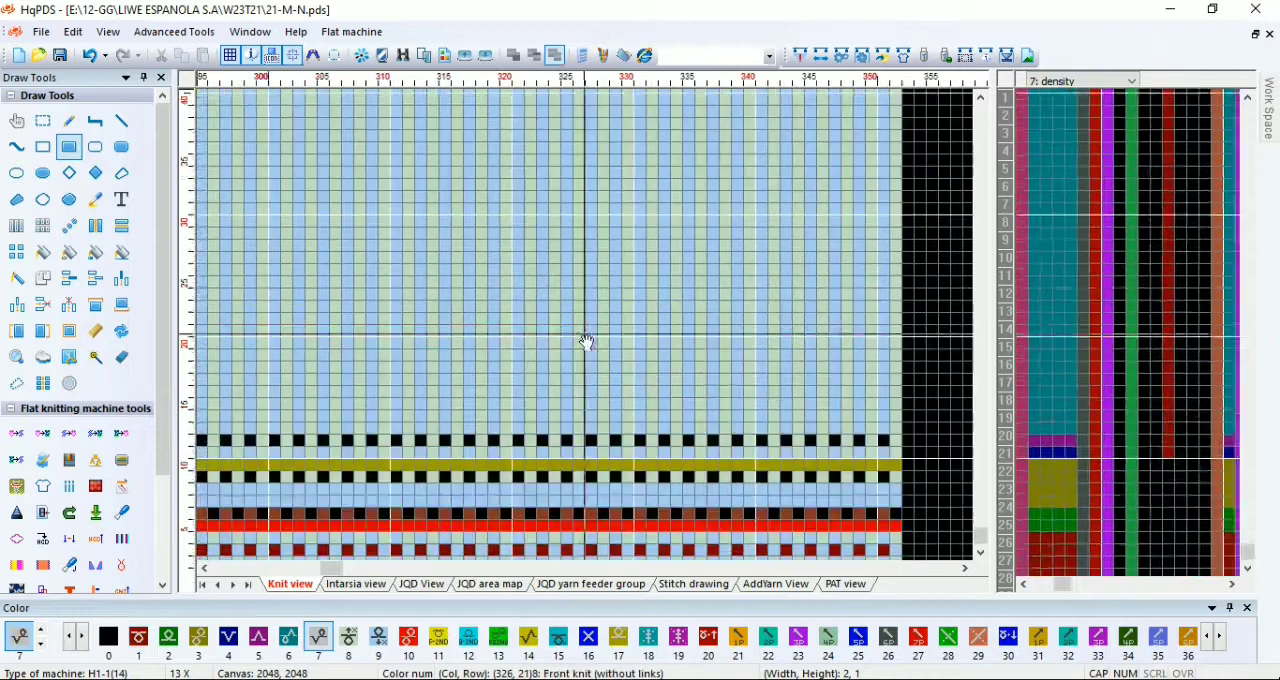
scroll(590, 331, "up", 1)
scroll(590, 331, "up", 1)
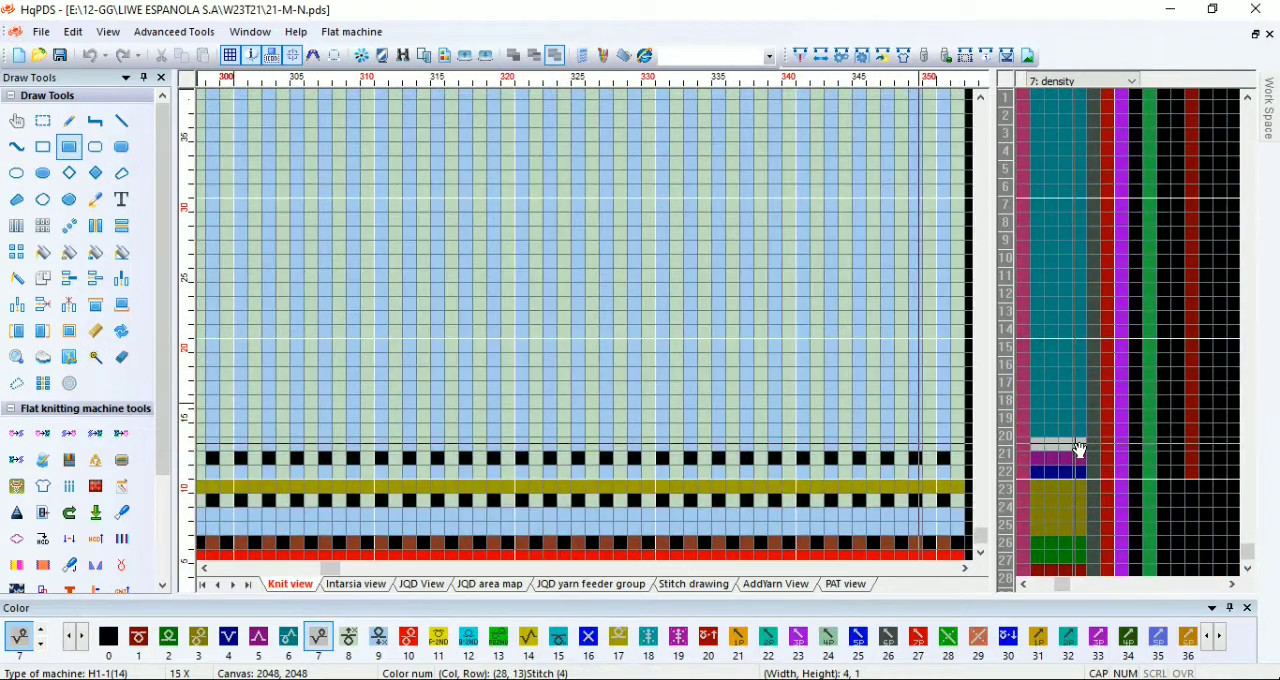
left_click_drag(1076, 444, 1075, 444)
left_click(121, 546)
scroll(677, 366, "down", 3)
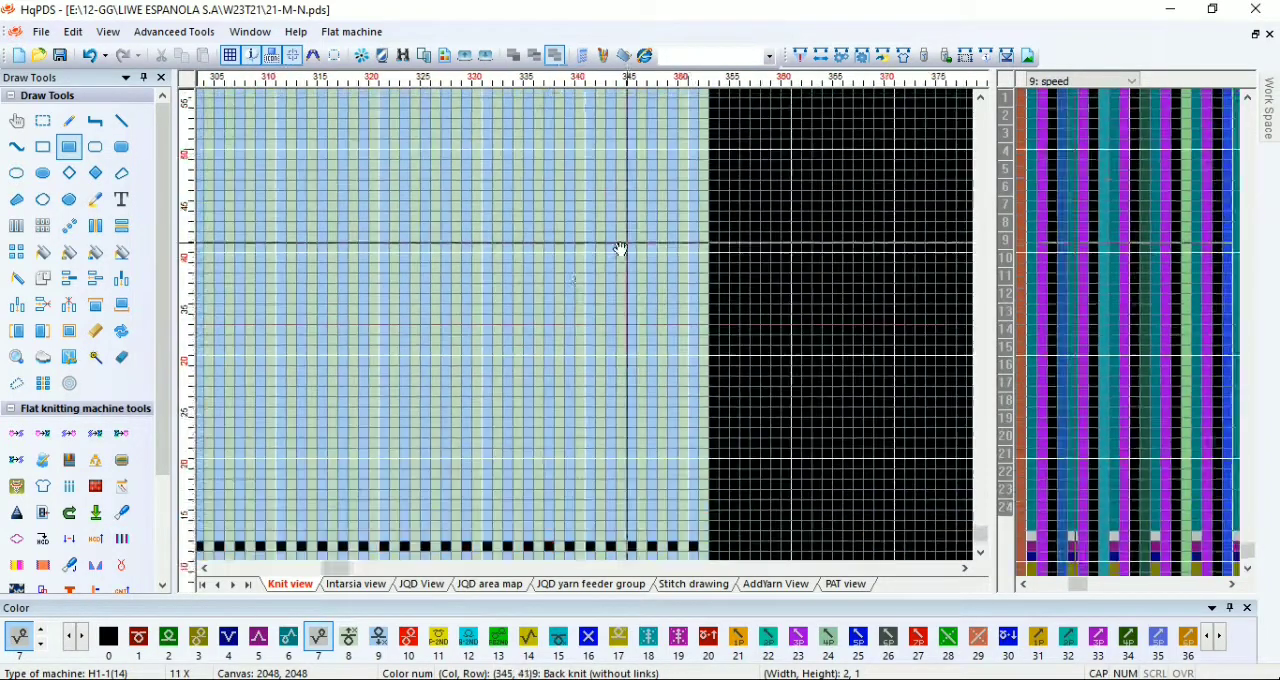
Step: Extend code 1 in the rocking control column from row 72 up to row 84
scroll(580, 200, "up", 2)
scroll(590, 331, "up", 2)
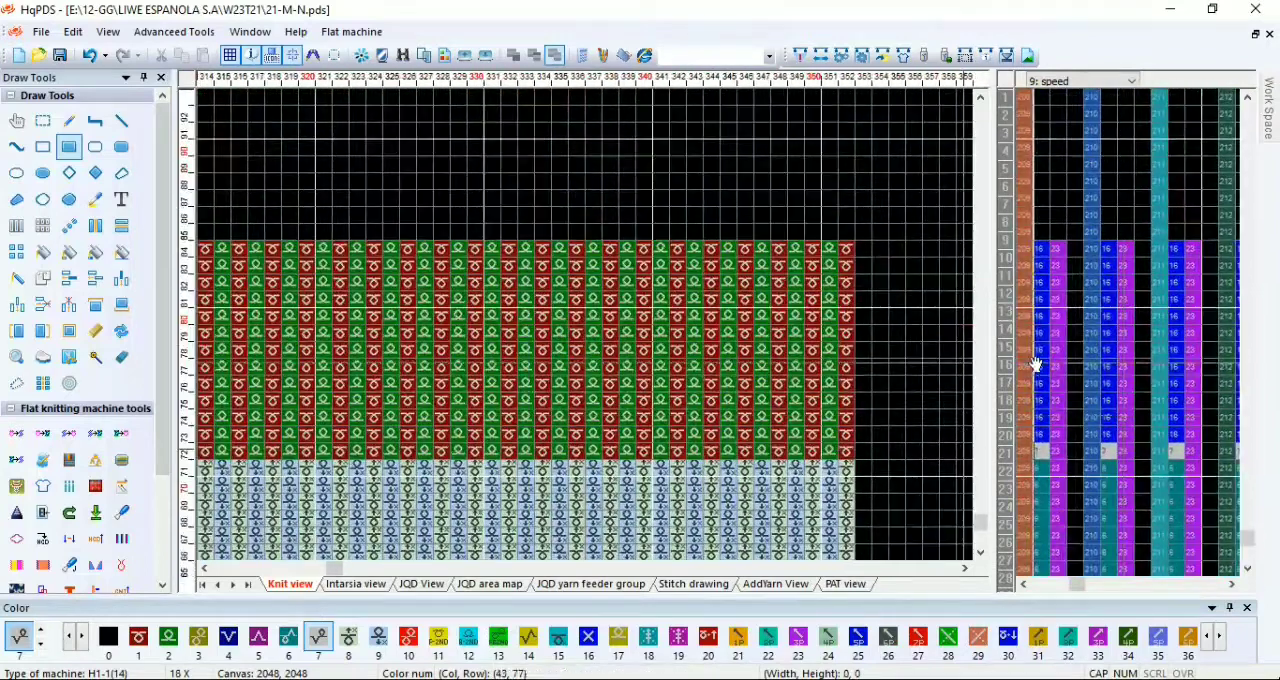
scroll(1040, 340, "up", 1)
key("c")
left_click_drag(1058, 519, 1126, 485)
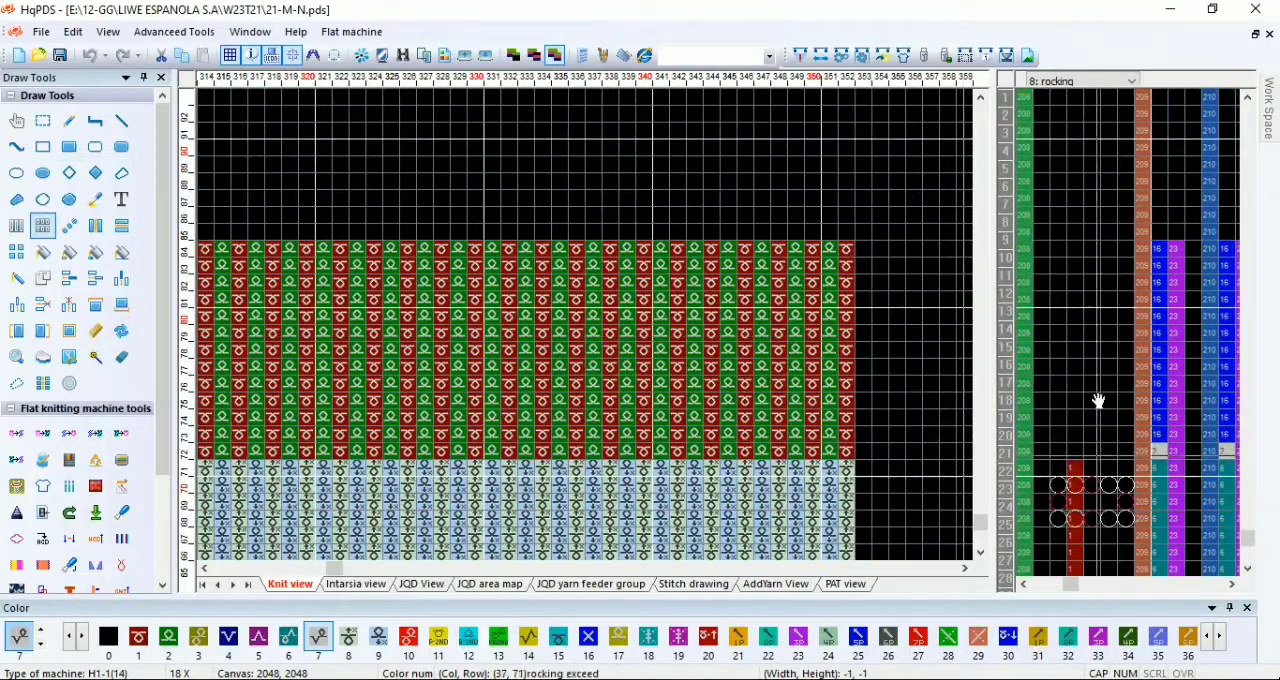
scroll(750, 492, "up", 1)
Step: Select a 137-column by 3-row area at the start of the upper section, reaching the piece's last column
key("s")
mouse_move(711, 225)
left_mouse_down()
mouse_move(283, 360)
mouse_move(589, 331)
mouse_move(500, 303)
mouse_move(583, 331)
mouse_move(380, 323)
mouse_move(408, 337)
mouse_move(596, 332)
left_mouse_up()
scroll(283, 362, "down", 2)
scroll(557, 331, "down", 3)
scroll(583, 331, "up", 1)
scroll(583, 331, "up", 1)
scroll(380, 323, "down", 3)
scroll(408, 337, "up", 4)
scroll(589, 331, "up", 2)
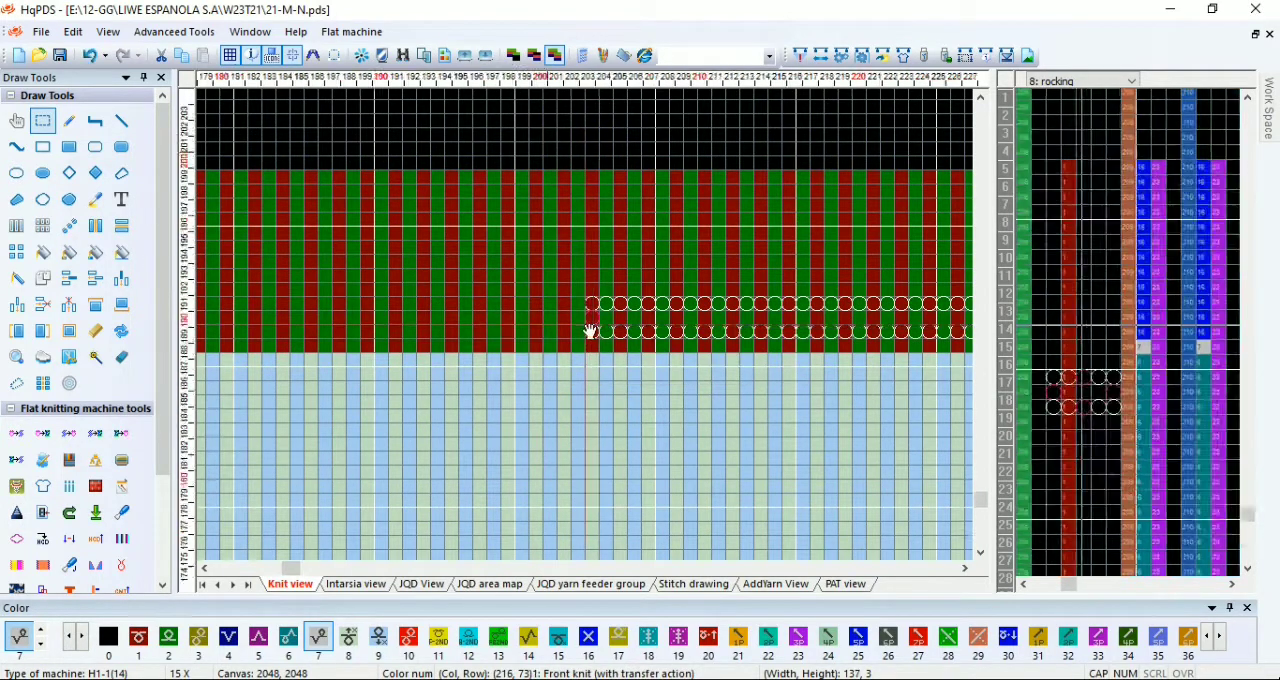
Step: Mark column 215 in row 75 with code 51, beside the selected area, and compile the neck piece
key("5")
key("1")
scroll(589, 331, "up", 1)
key("p")
left_click(577, 302)
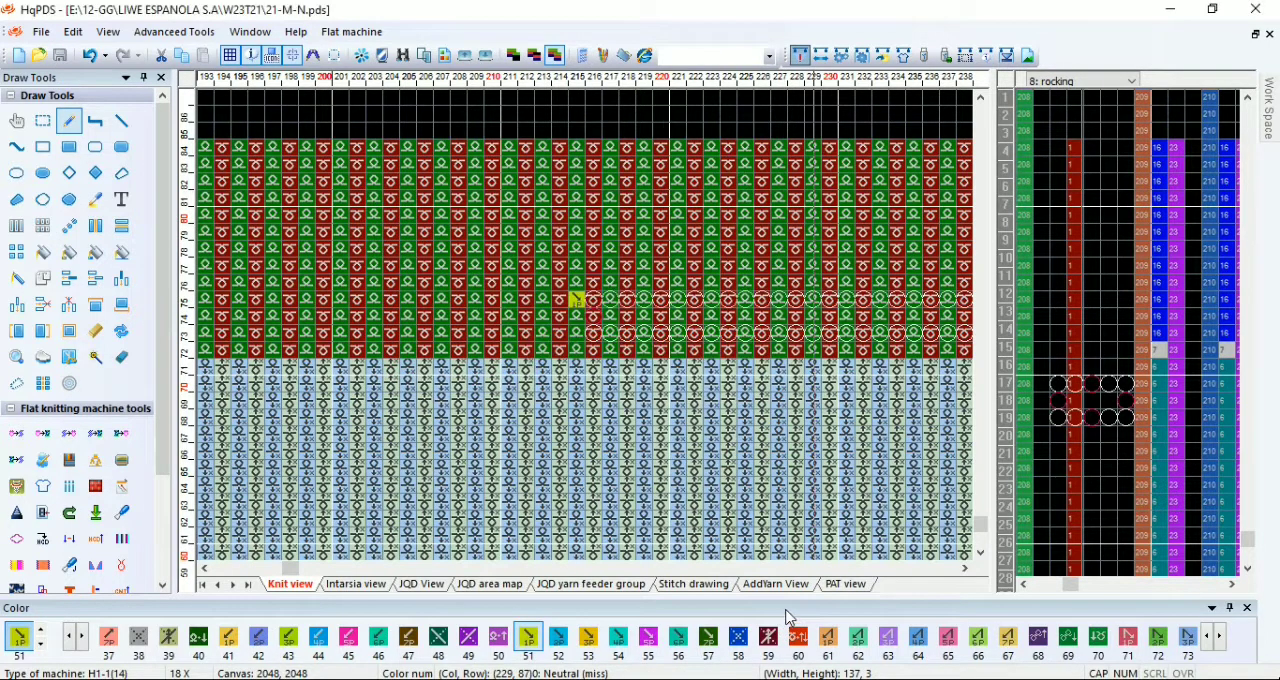
left_click(943, 178)
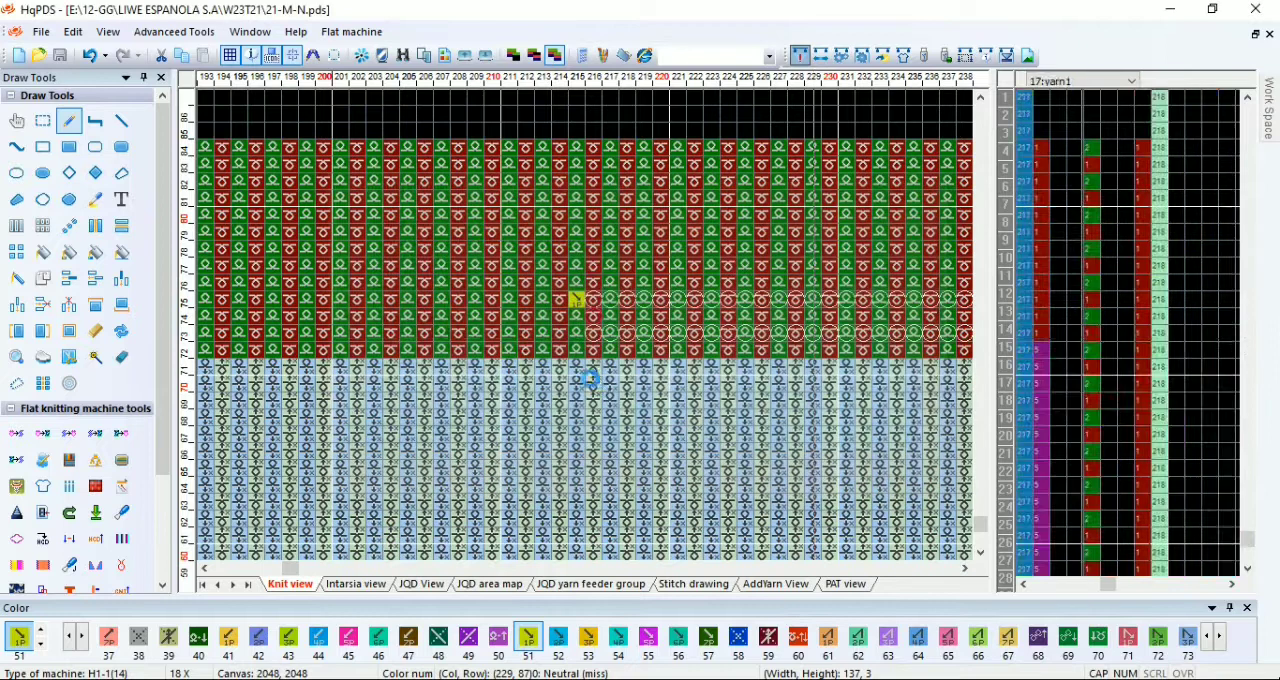
Step: Open 21-M-B from the W23T21 folder and examine its top rows and their density settings
key("ctrl+o")
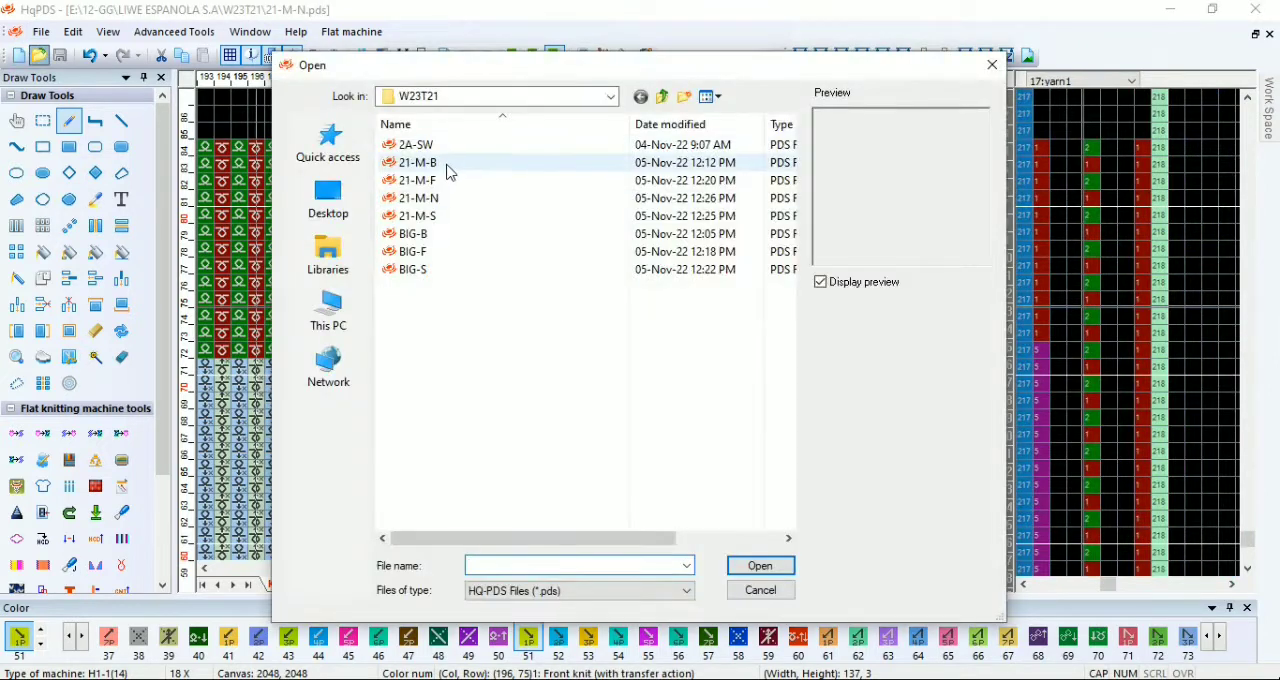
double_click(445, 165)
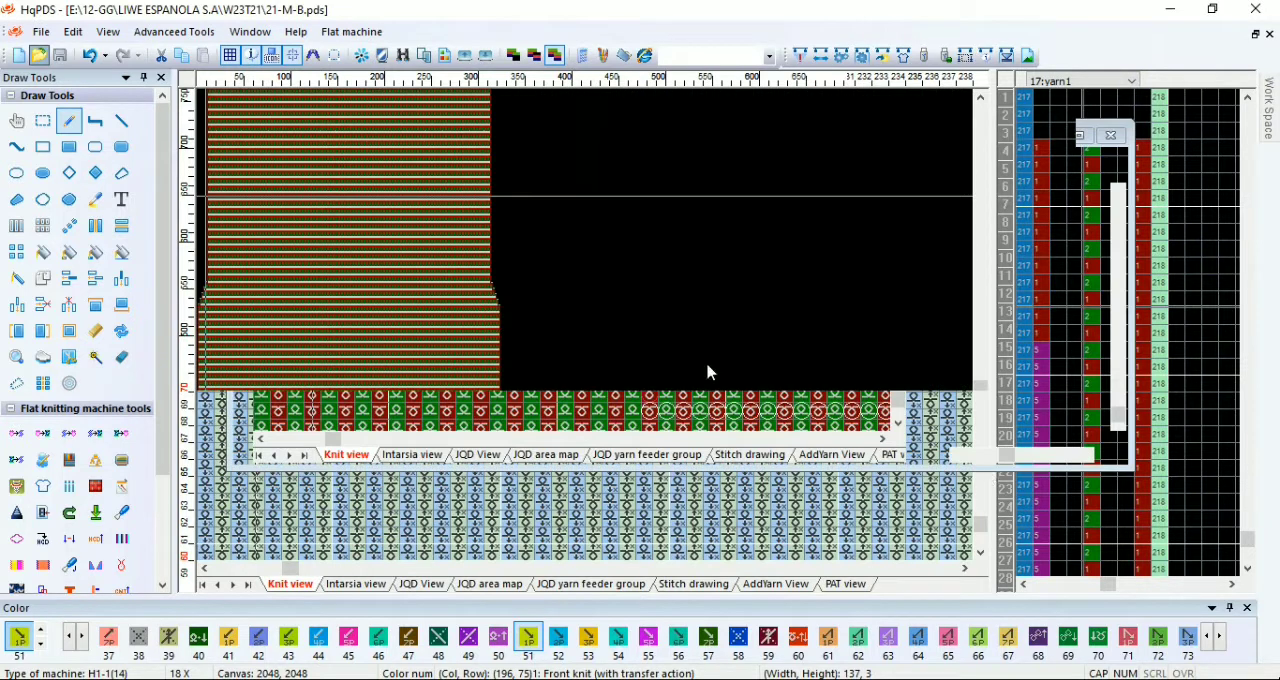
scroll(355, 160, "up", 1)
scroll(511, 331, "down", 1)
scroll(277, 229, "up", 4)
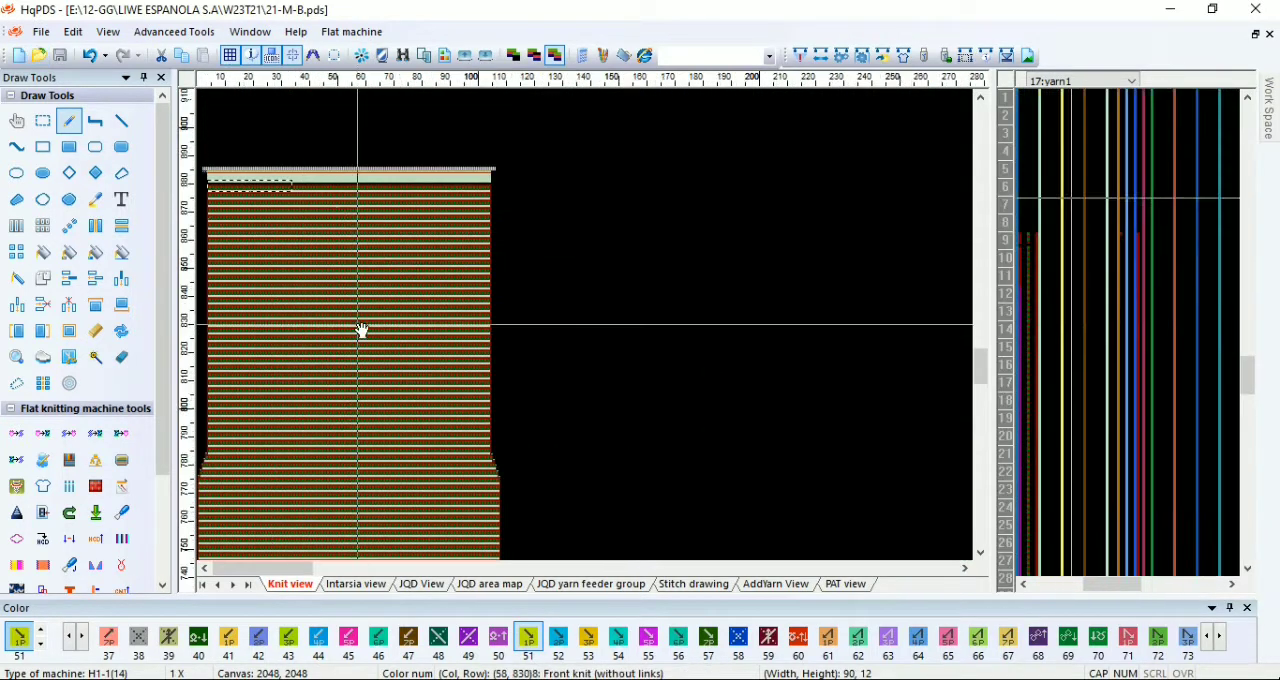
scroll(468, 330, "up", 1)
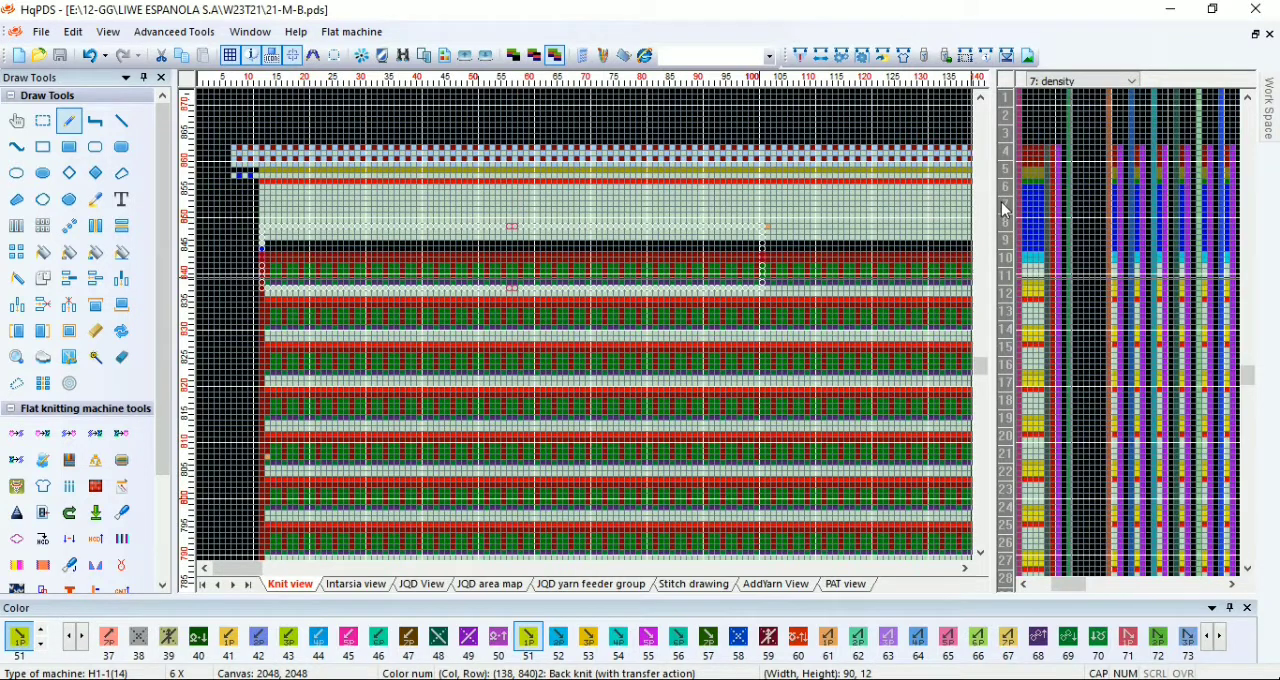
scroll(571, 339, "down", 4)
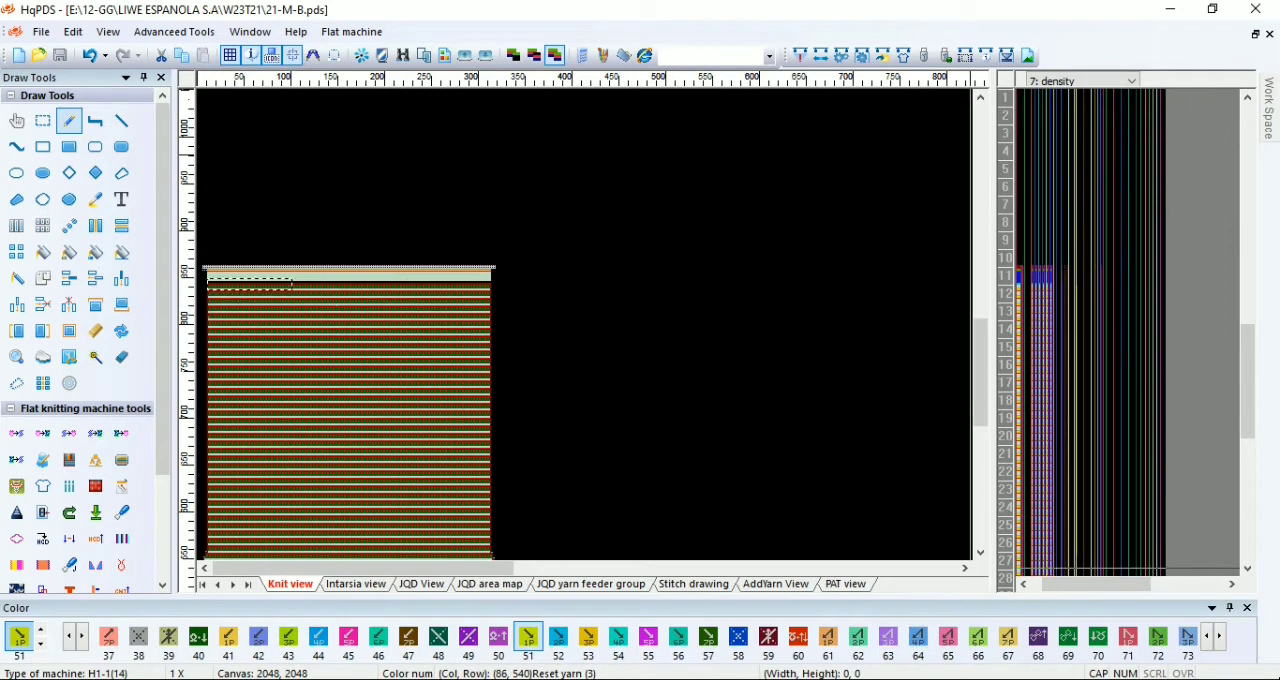
left_click(1090, 679)
right_click(1098, 629)
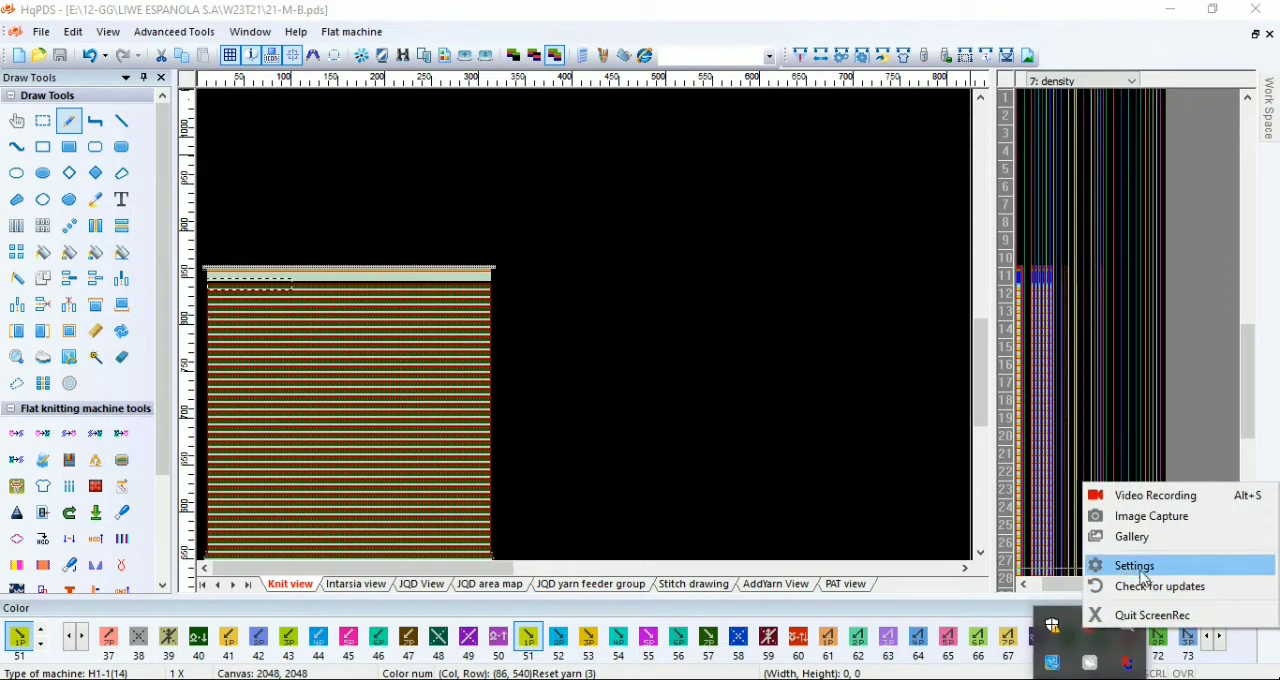